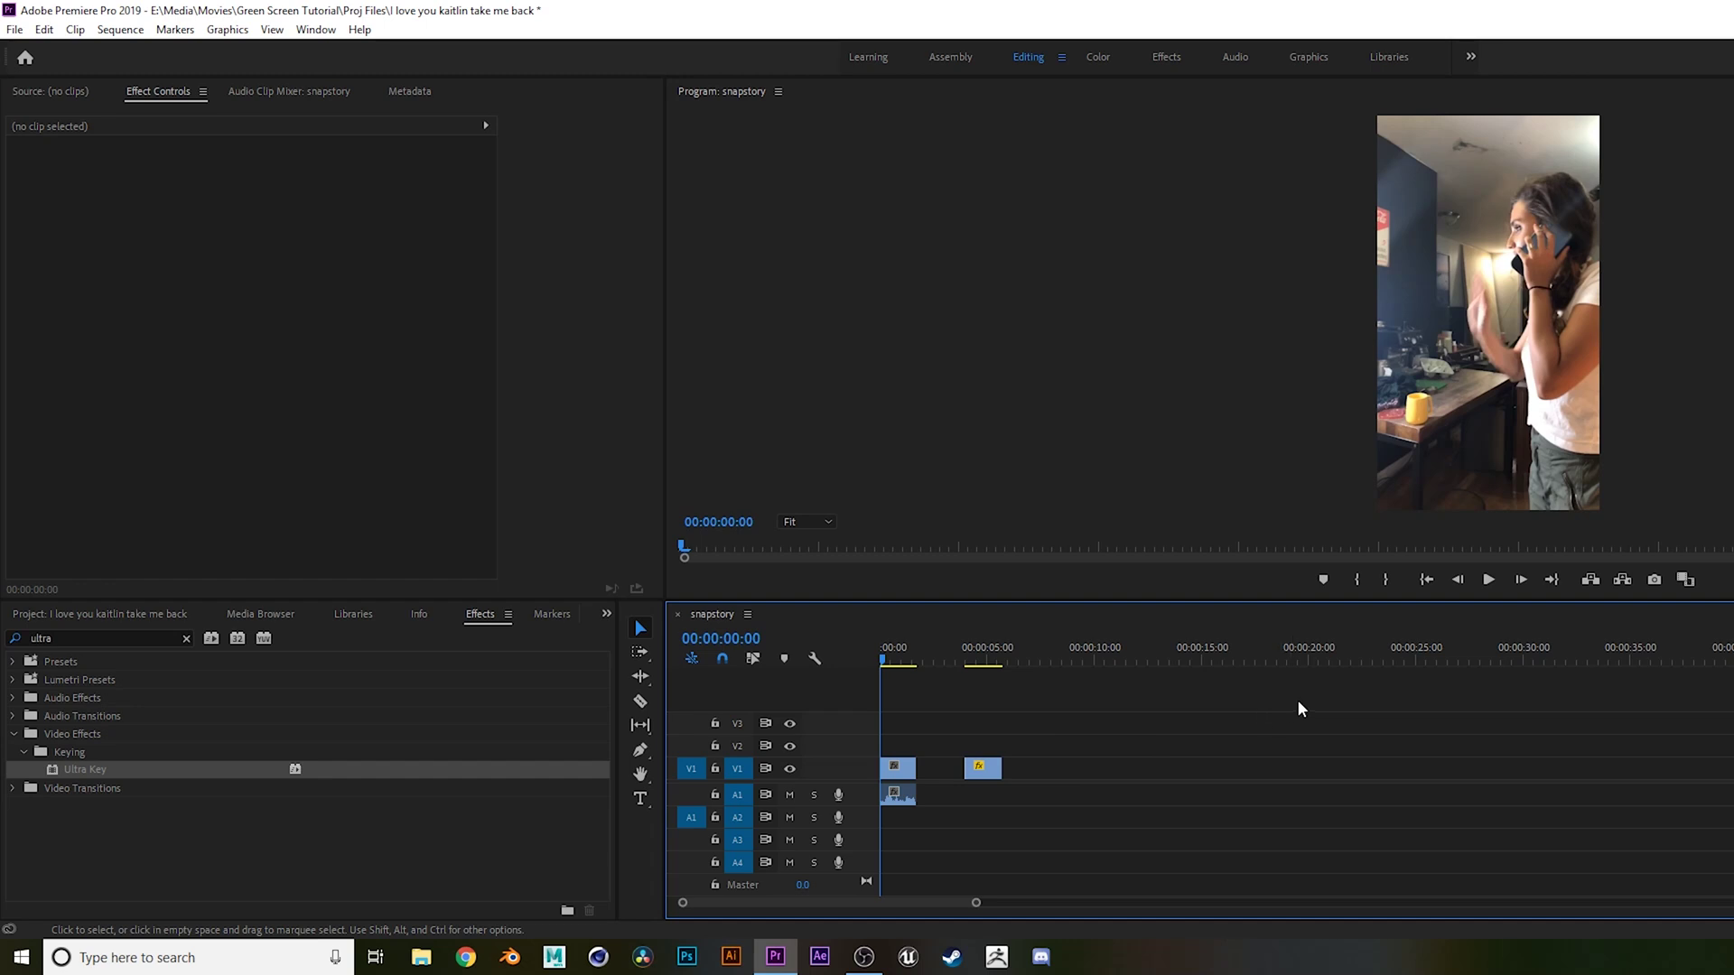
Step: Play back the sequence to review the phone footage and the green-screen clip
{"action": "key", "text": "space"}
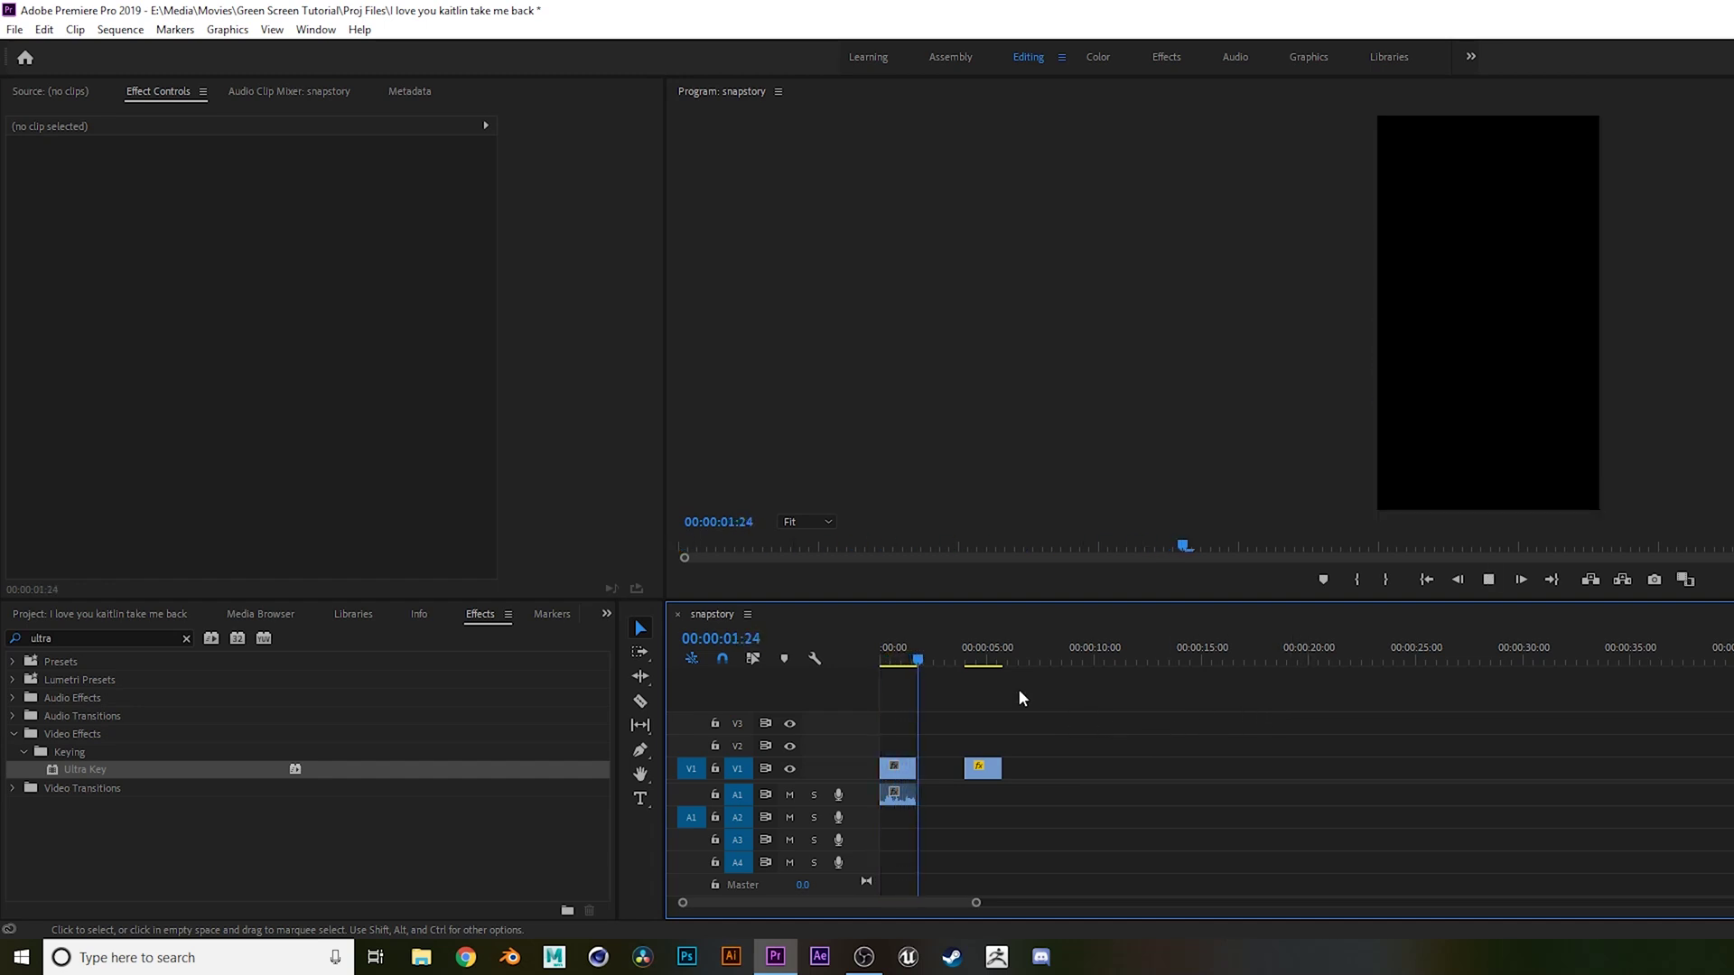
{"action": "left_click_drag", "start_coordinate": [939, 647], "coordinate": [978, 654]}
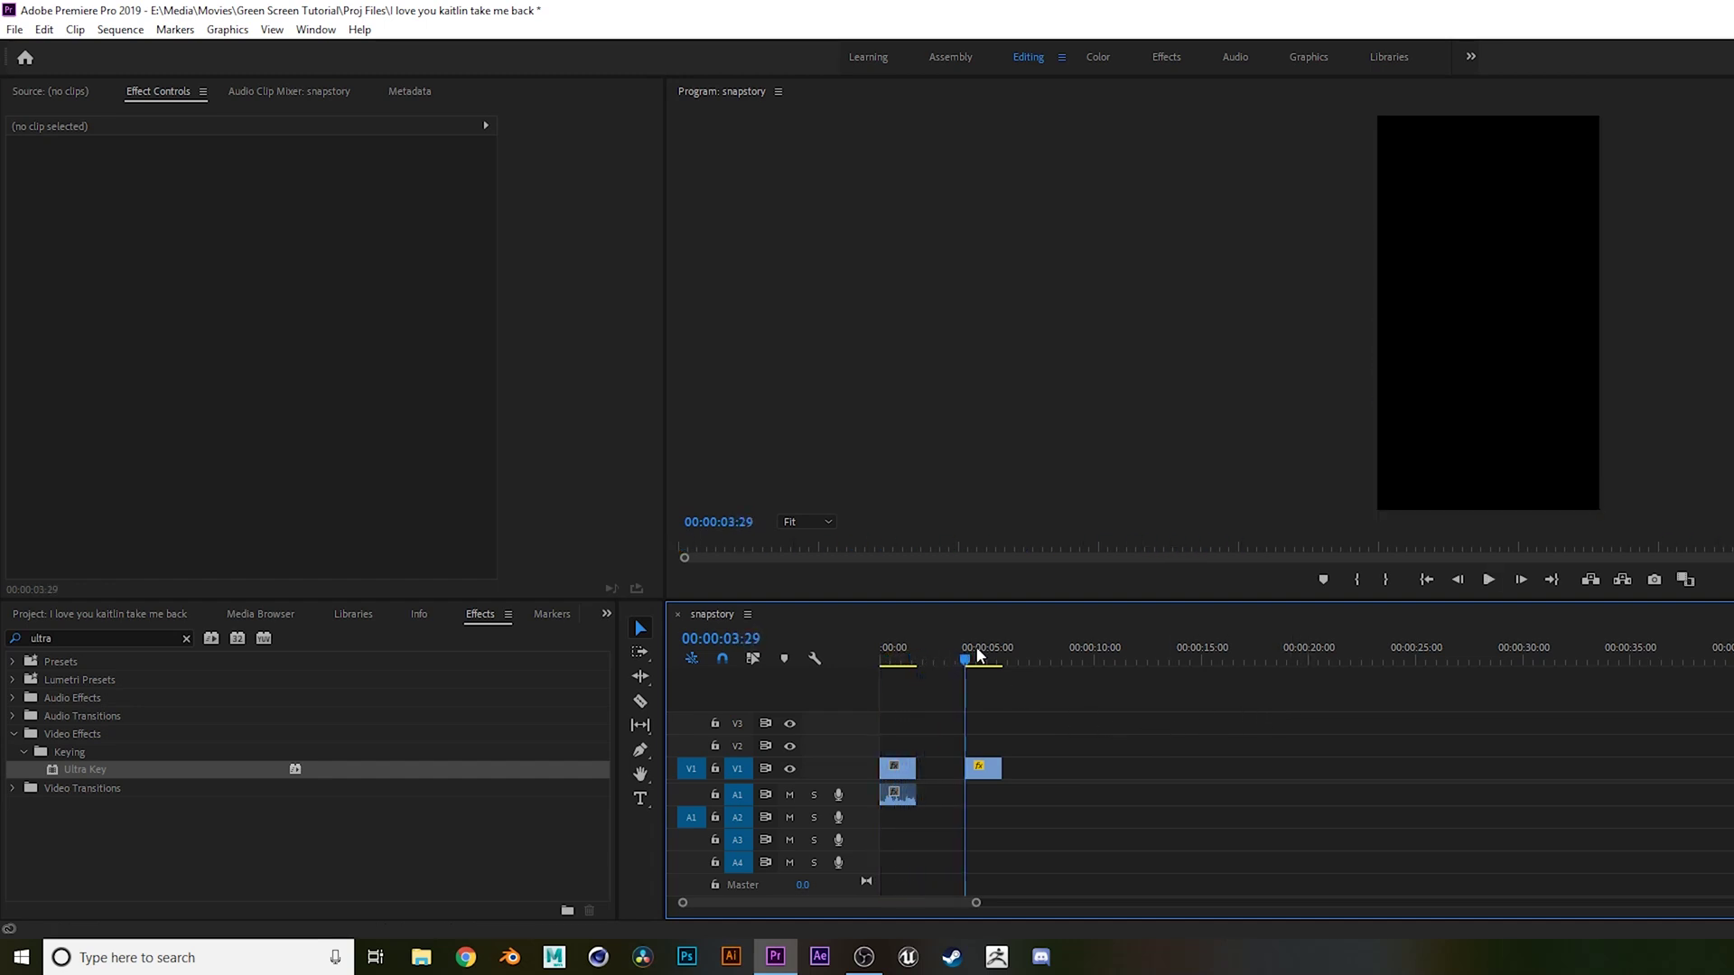
{"action": "key", "text": "space"}
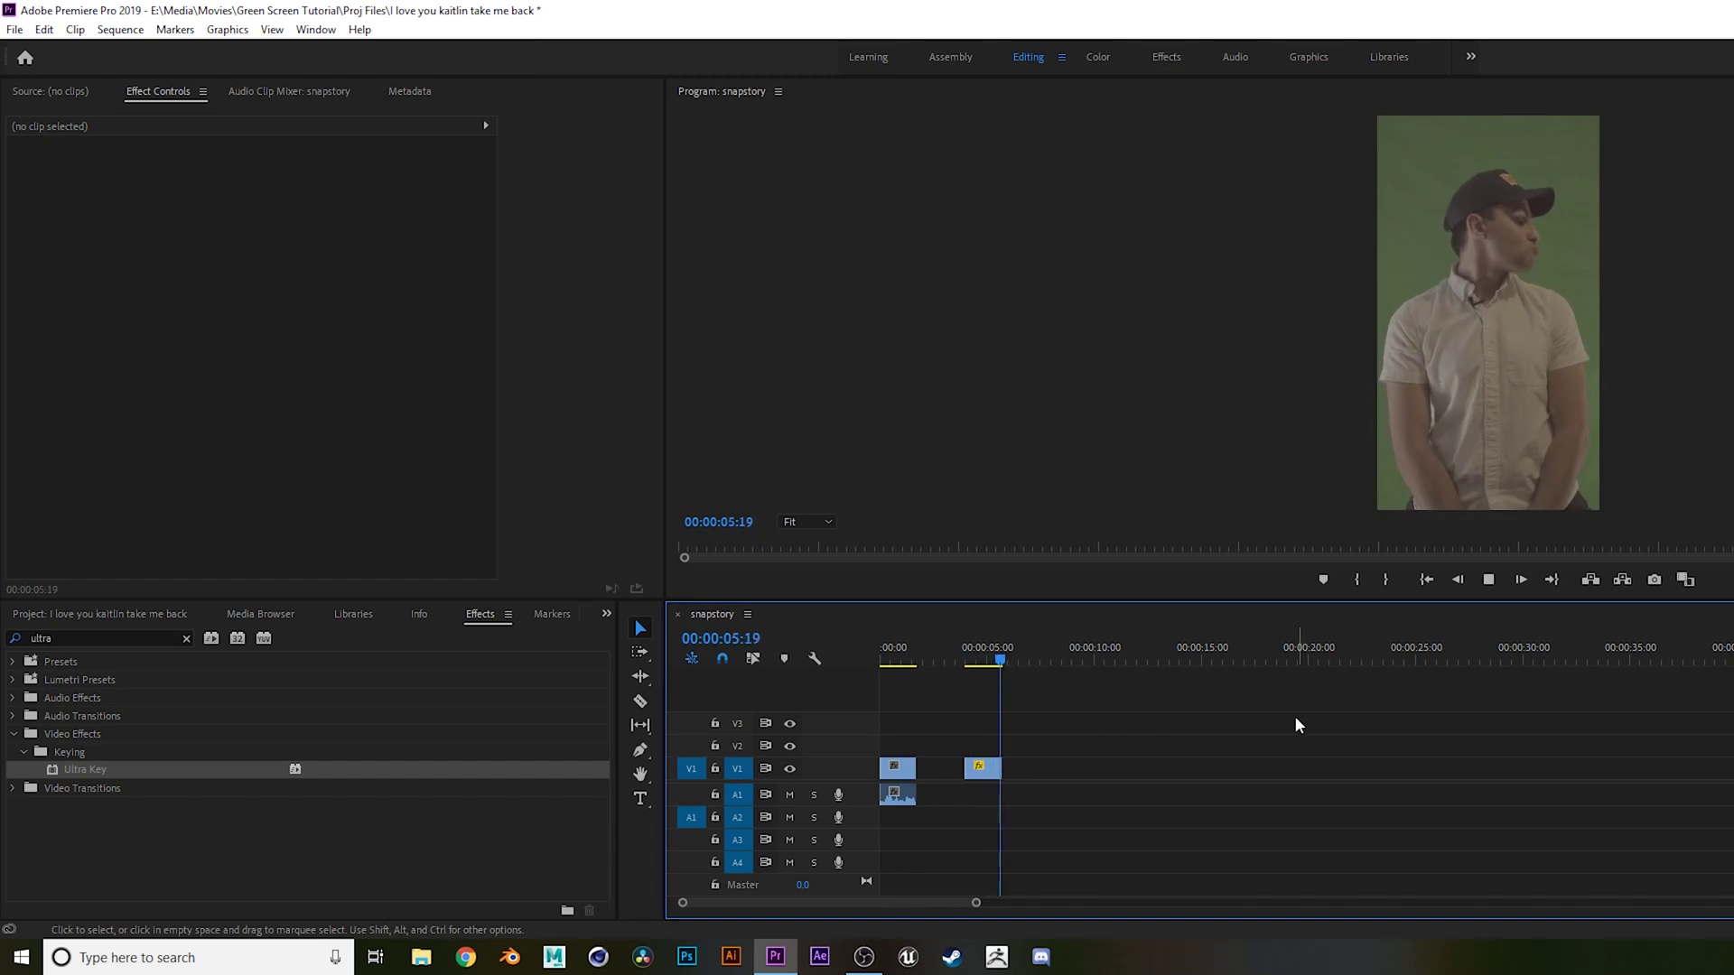
{"action": "left_click_drag", "start_coordinate": [961, 652], "coordinate": [939, 658]}
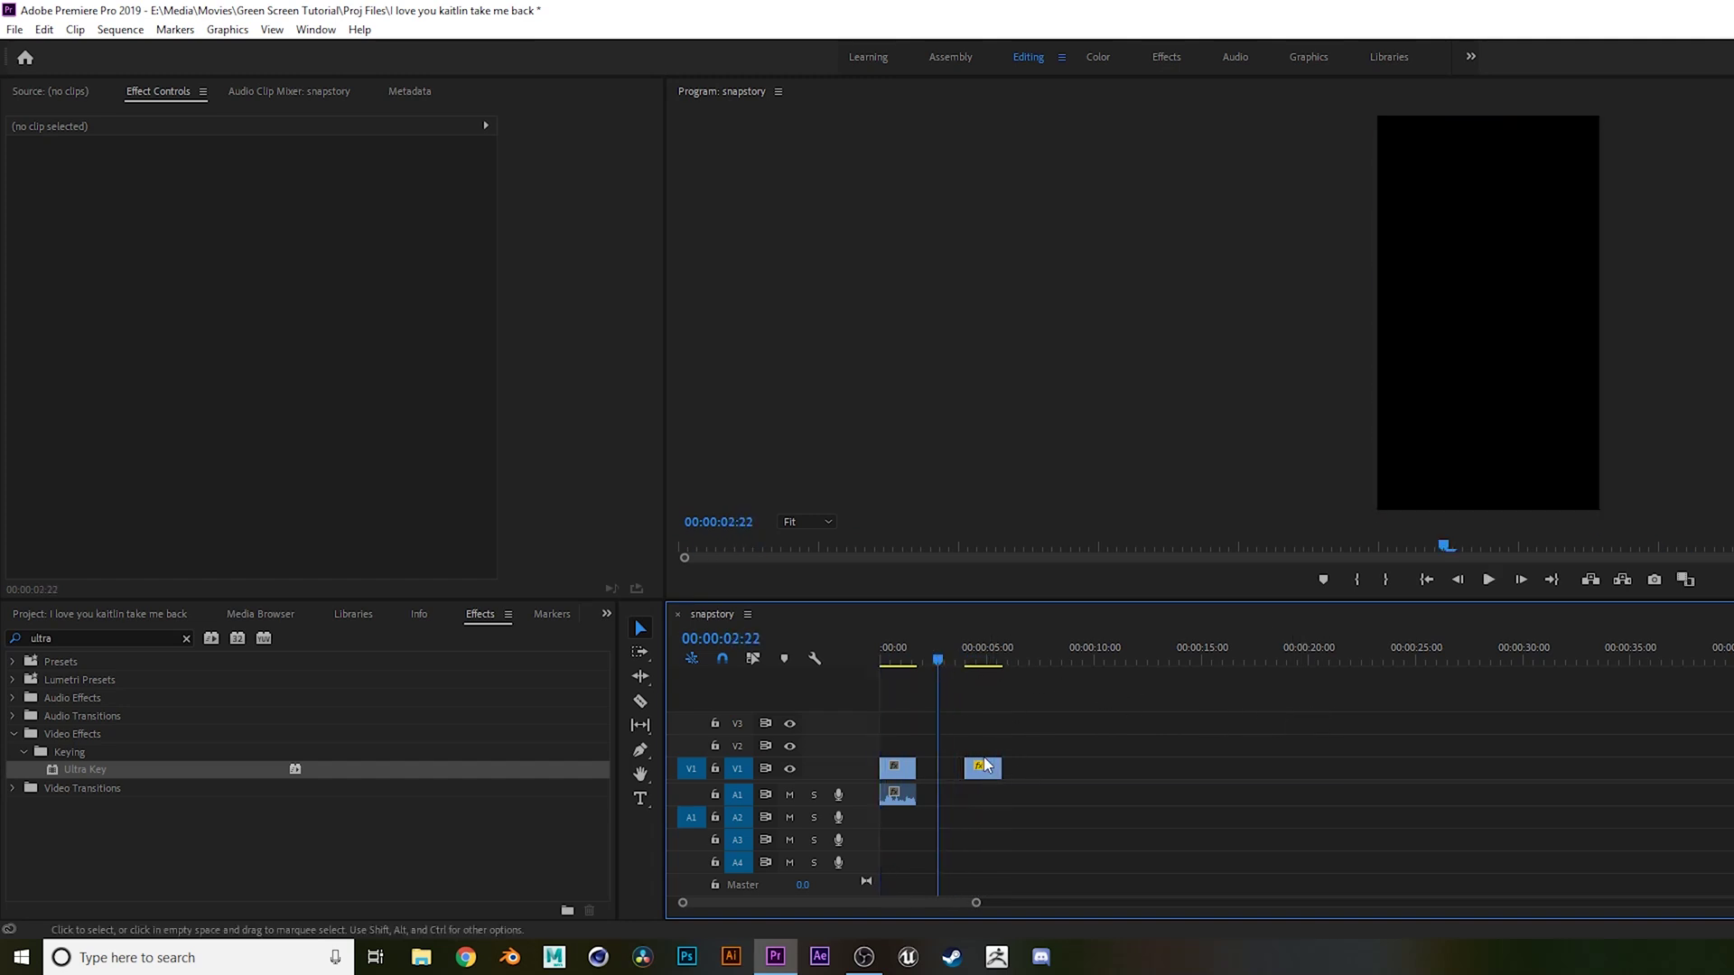
Step: Move the C0059 clip onto V2, snapped to 00:00:00:00, and reselect it
{"action": "left_click_drag", "start_coordinate": [993, 775], "coordinate": [966, 752]}
{"action": "left_click_drag", "start_coordinate": [930, 658], "coordinate": [953, 658]}
{"action": "left_click_drag", "start_coordinate": [944, 750], "coordinate": [887, 755]}
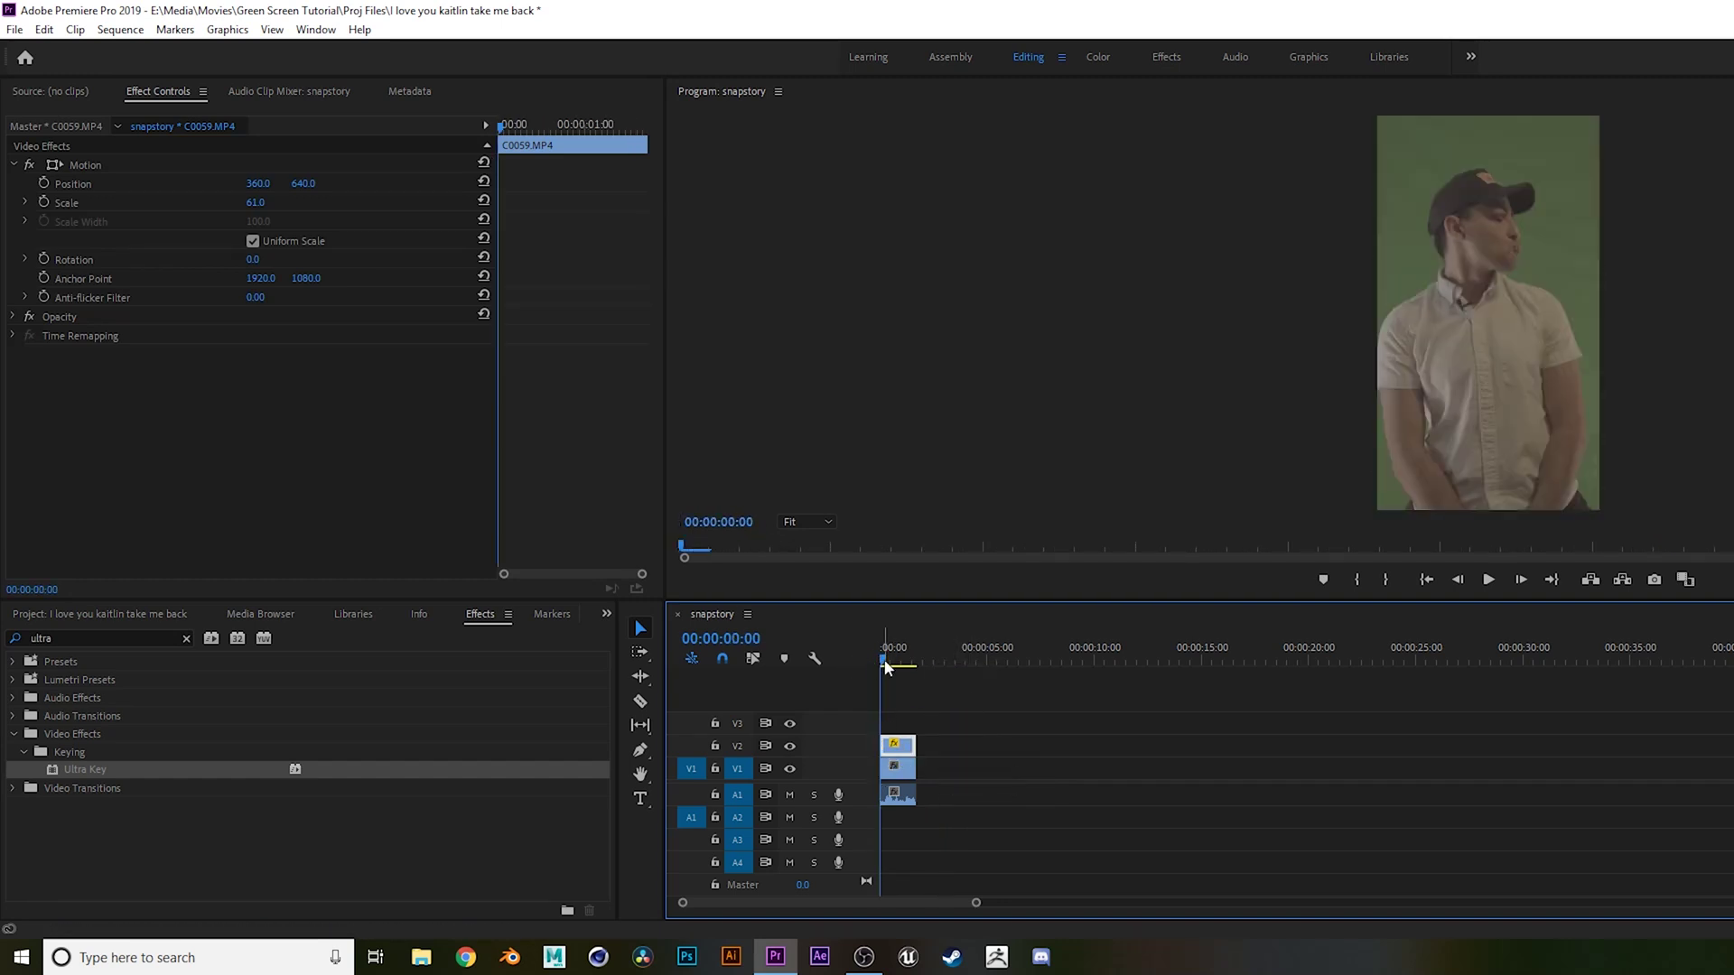
{"action": "left_click_drag", "start_coordinate": [889, 660], "coordinate": [899, 667]}
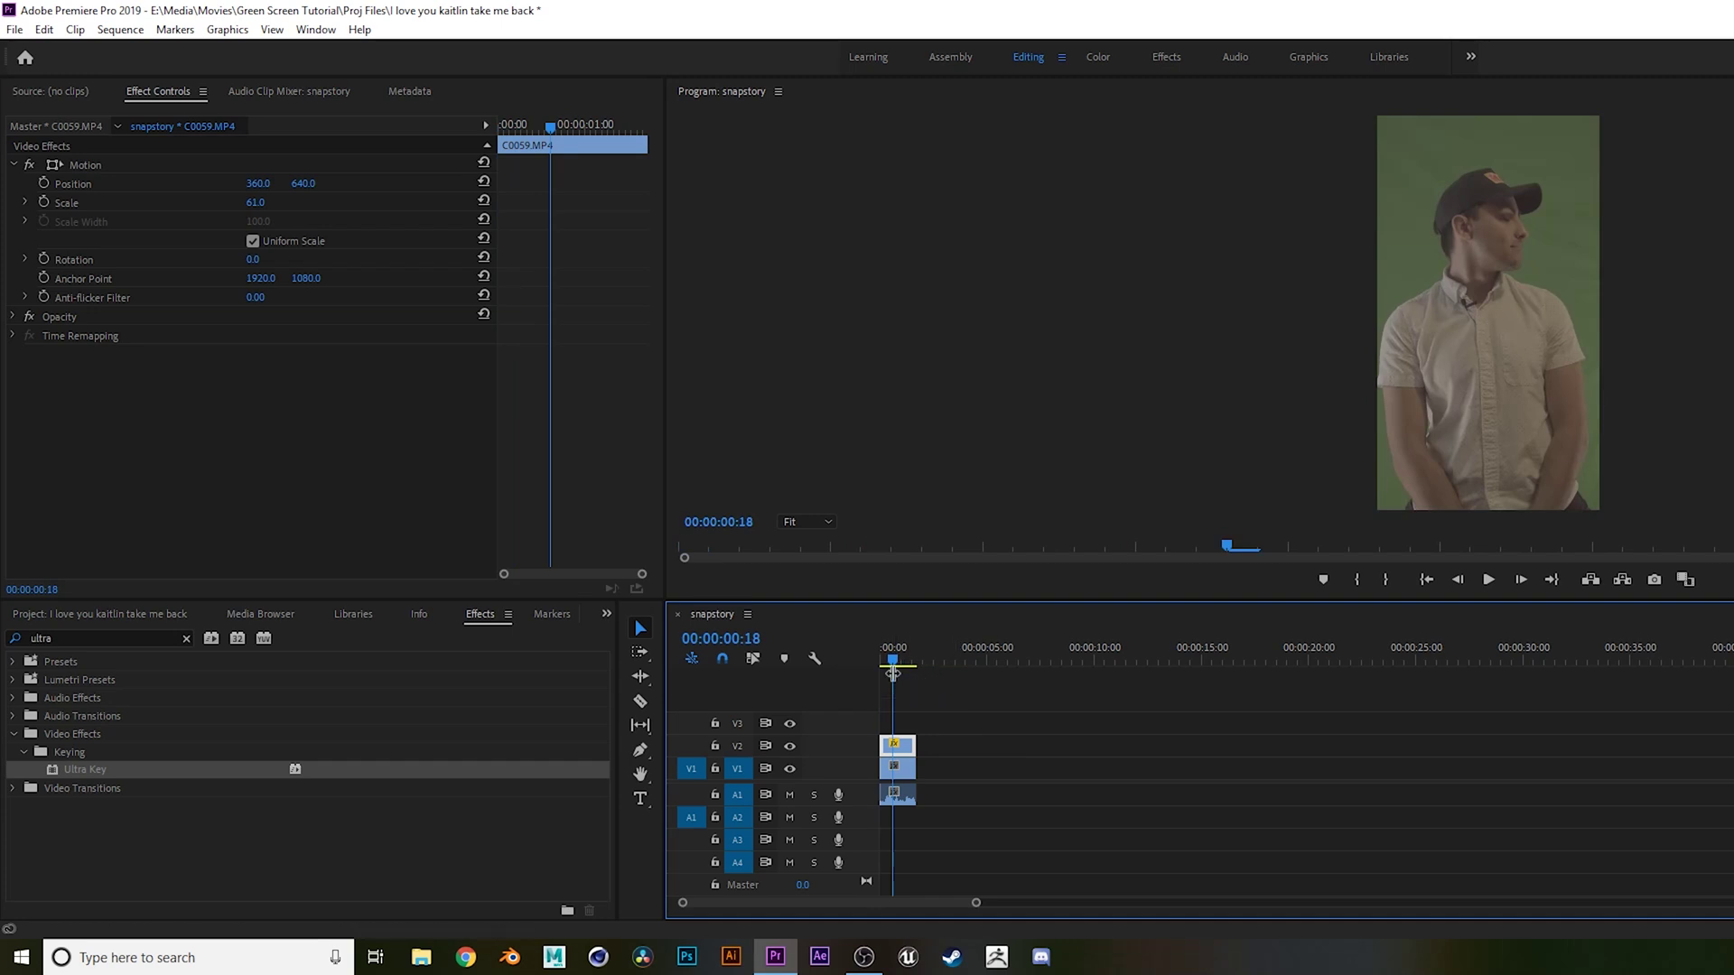
{"action": "left_click", "coordinate": [884, 660]}
{"action": "left_click", "coordinate": [1027, 759]}
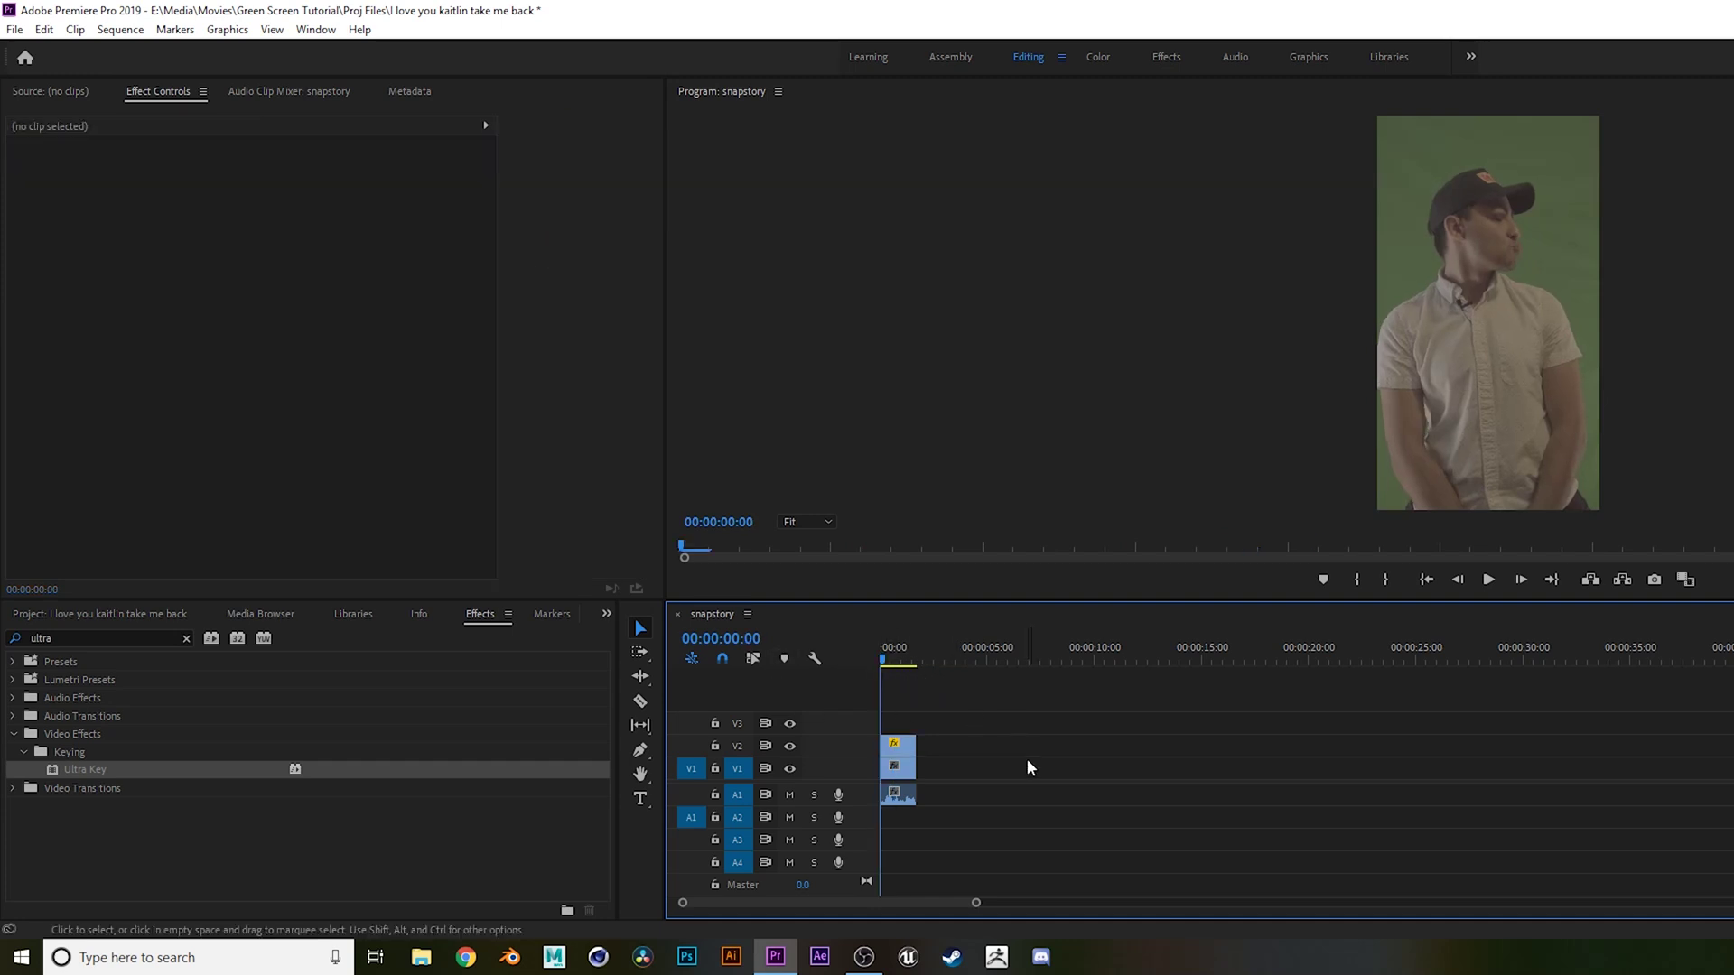
{"action": "left_click", "coordinate": [906, 753]}
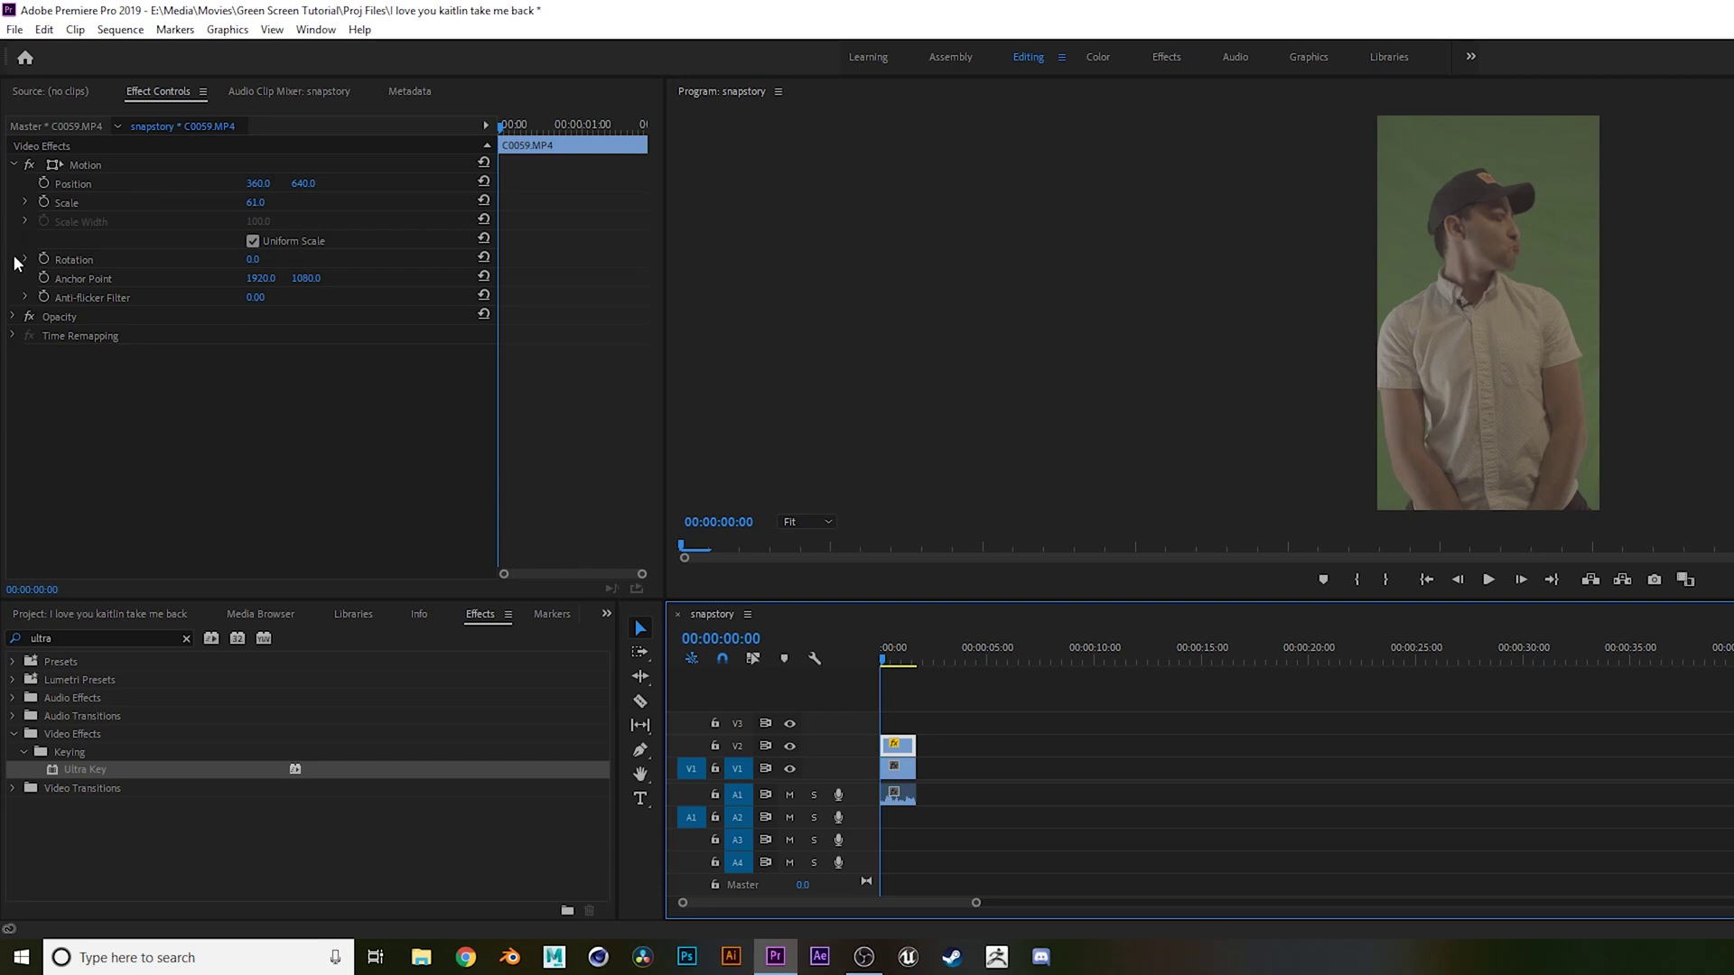
Step: Draw a freeform pen opacity mask around the man on C0059, then set the preview zoom to Fit
{"action": "left_click", "coordinate": [14, 317]}
{"action": "left_click", "coordinate": [98, 335]}
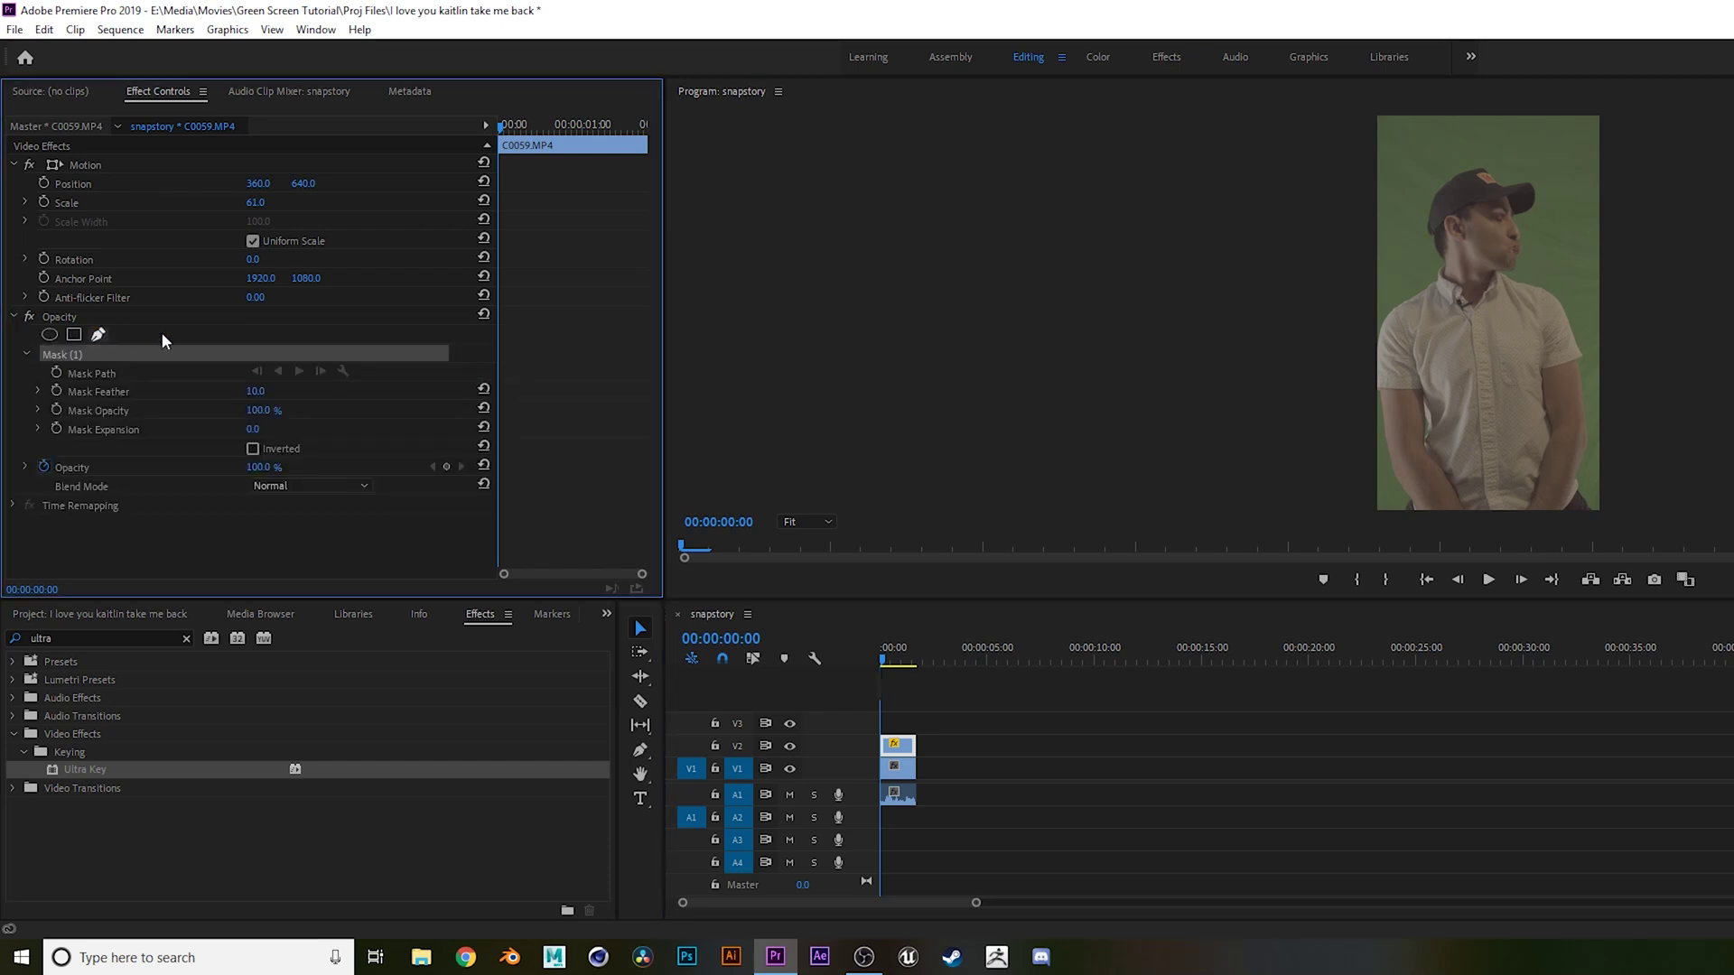
{"action": "left_click", "coordinate": [1480, 156]}
{"action": "left_click", "coordinate": [1437, 162]}
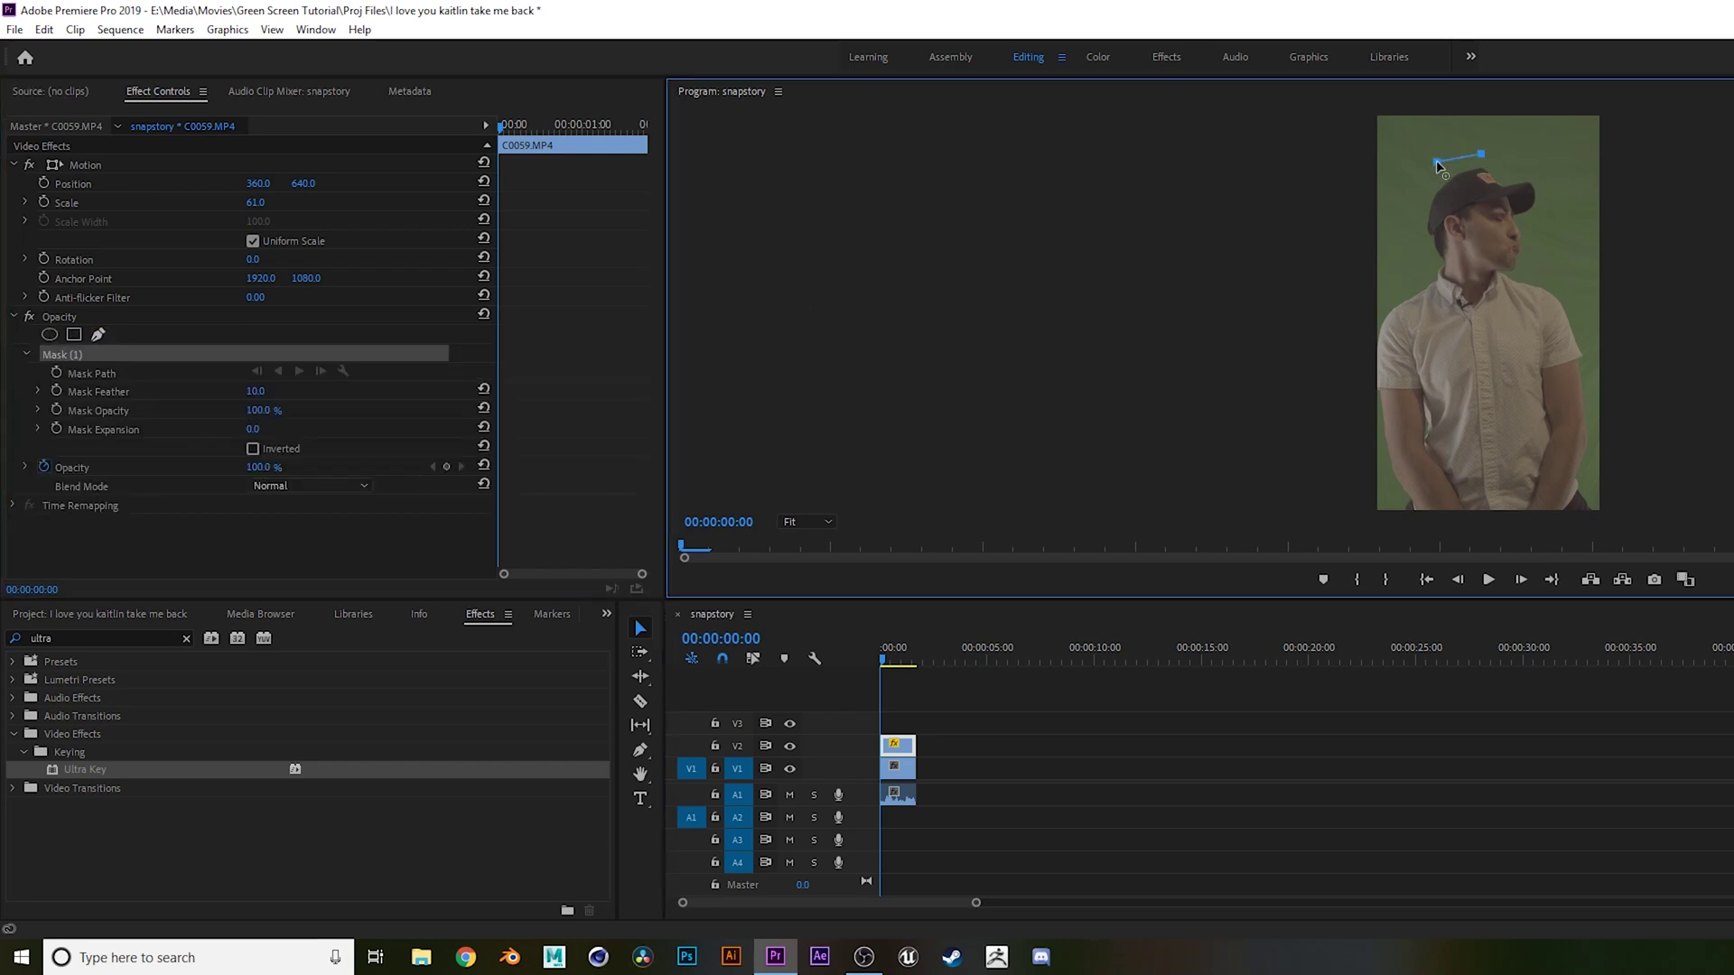
{"action": "left_click", "coordinate": [1407, 191]}
{"action": "left_click", "coordinate": [1385, 248]}
{"action": "left_click", "coordinate": [1364, 282]}
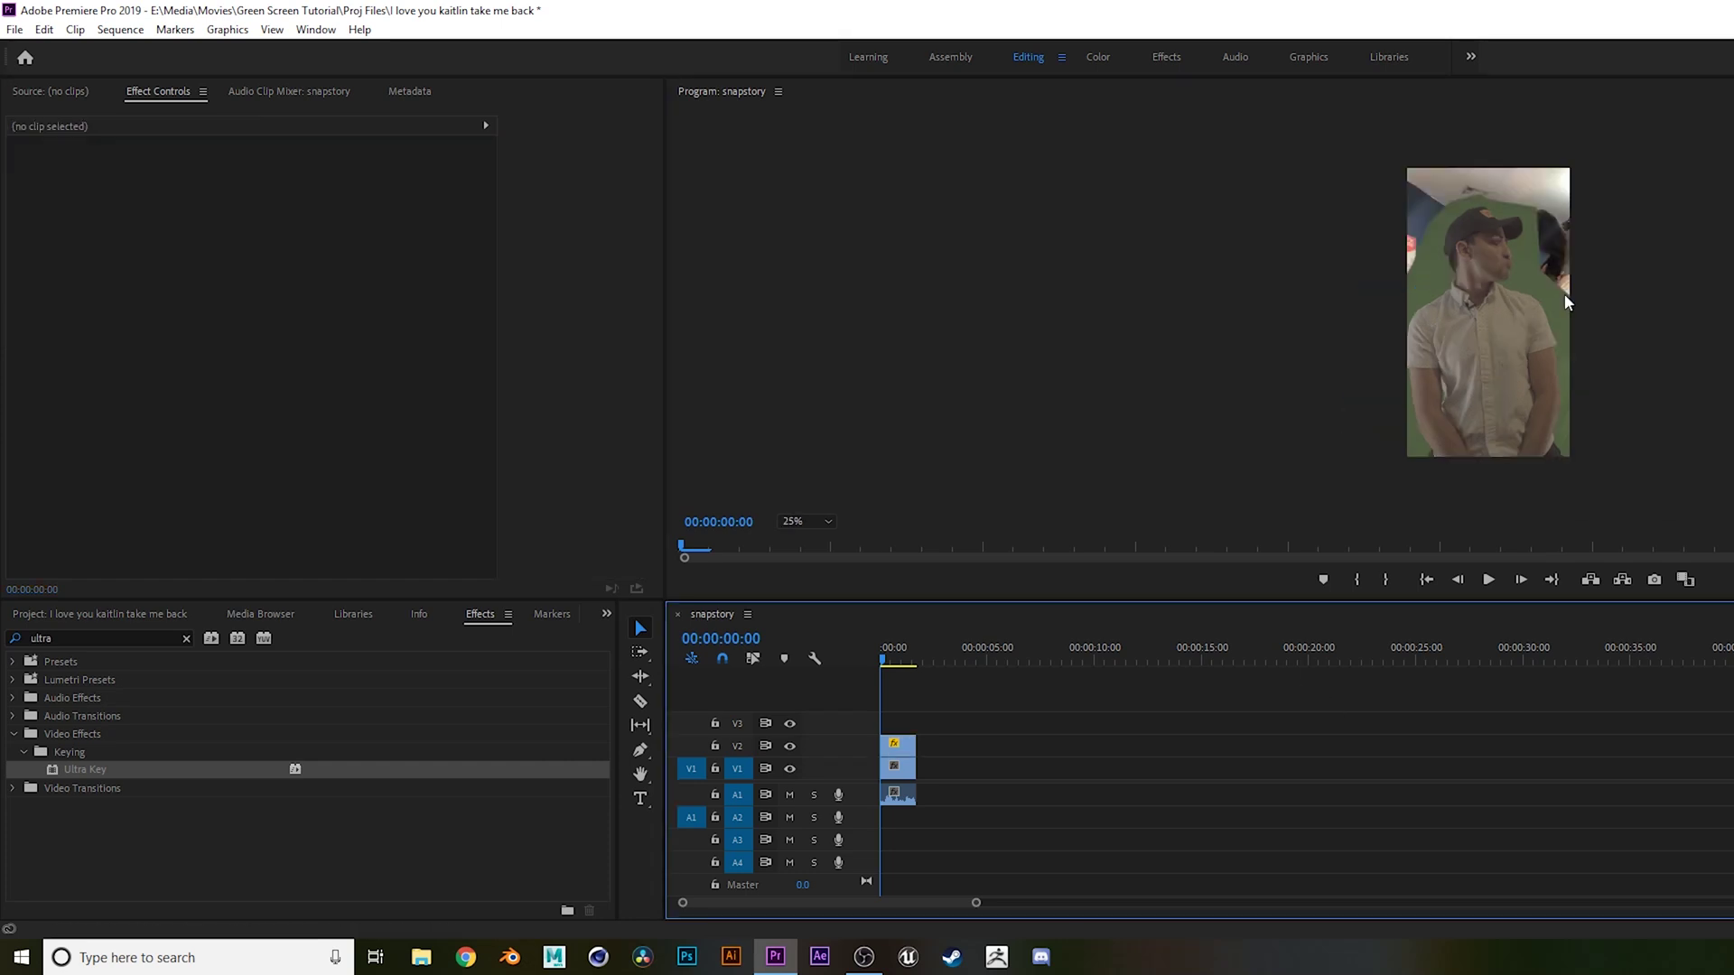
{"action": "left_click", "coordinate": [807, 522]}
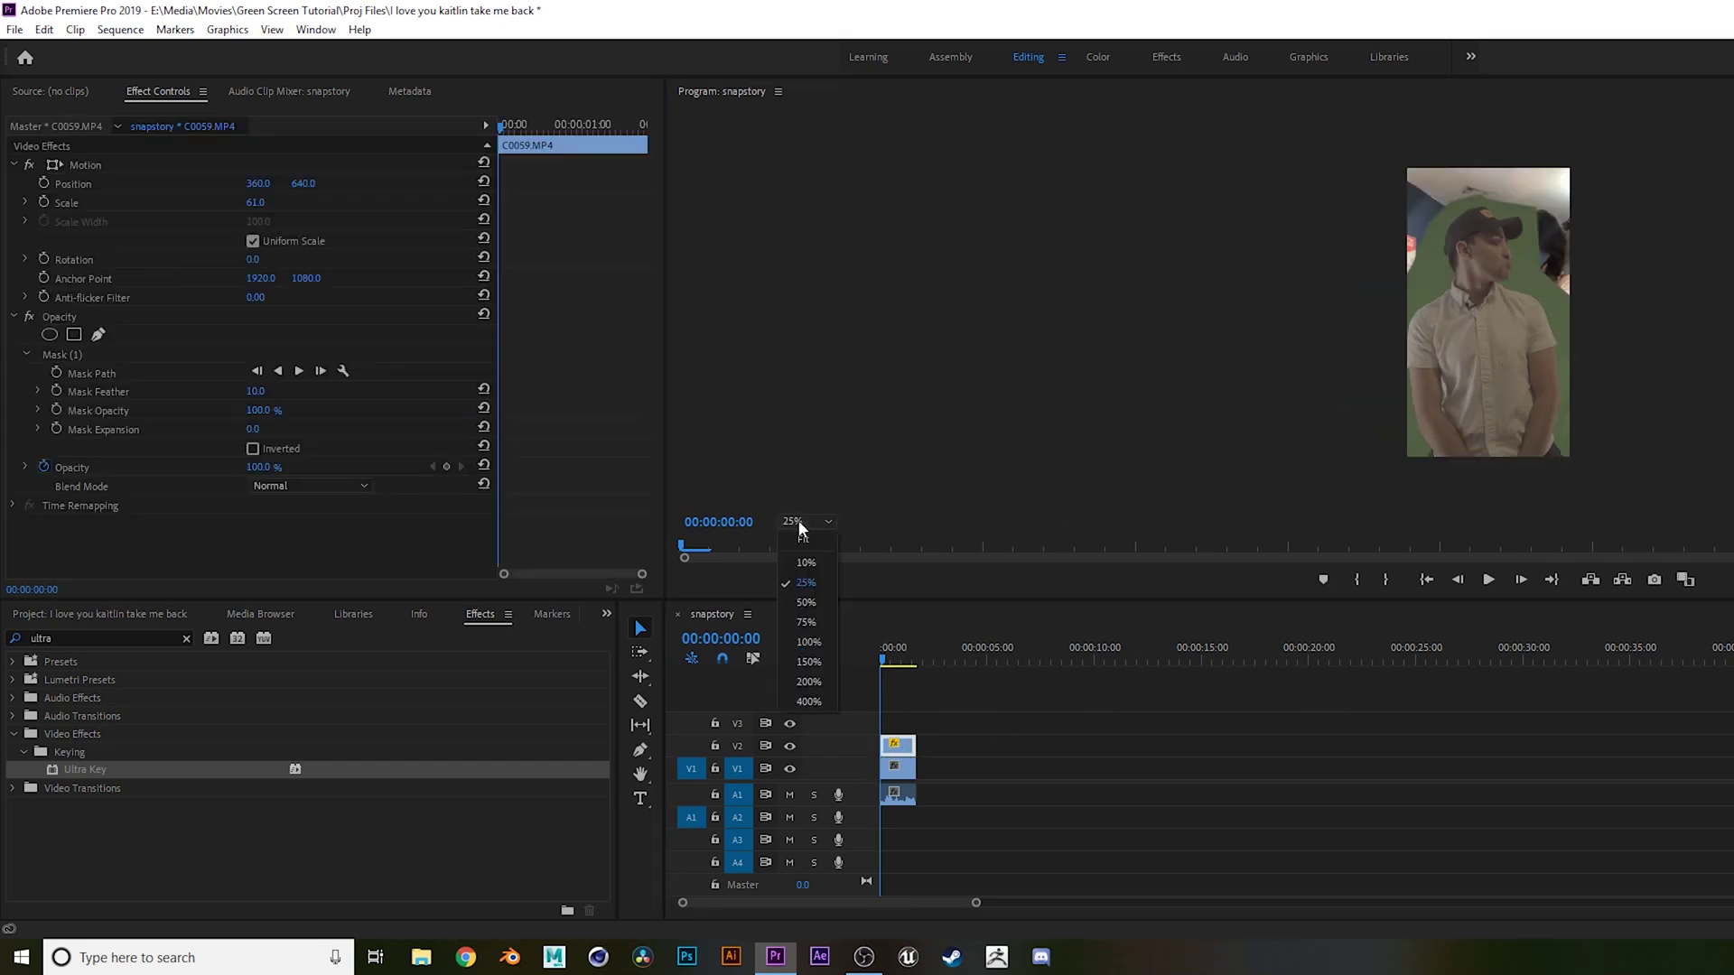
{"action": "left_click", "coordinate": [809, 548]}
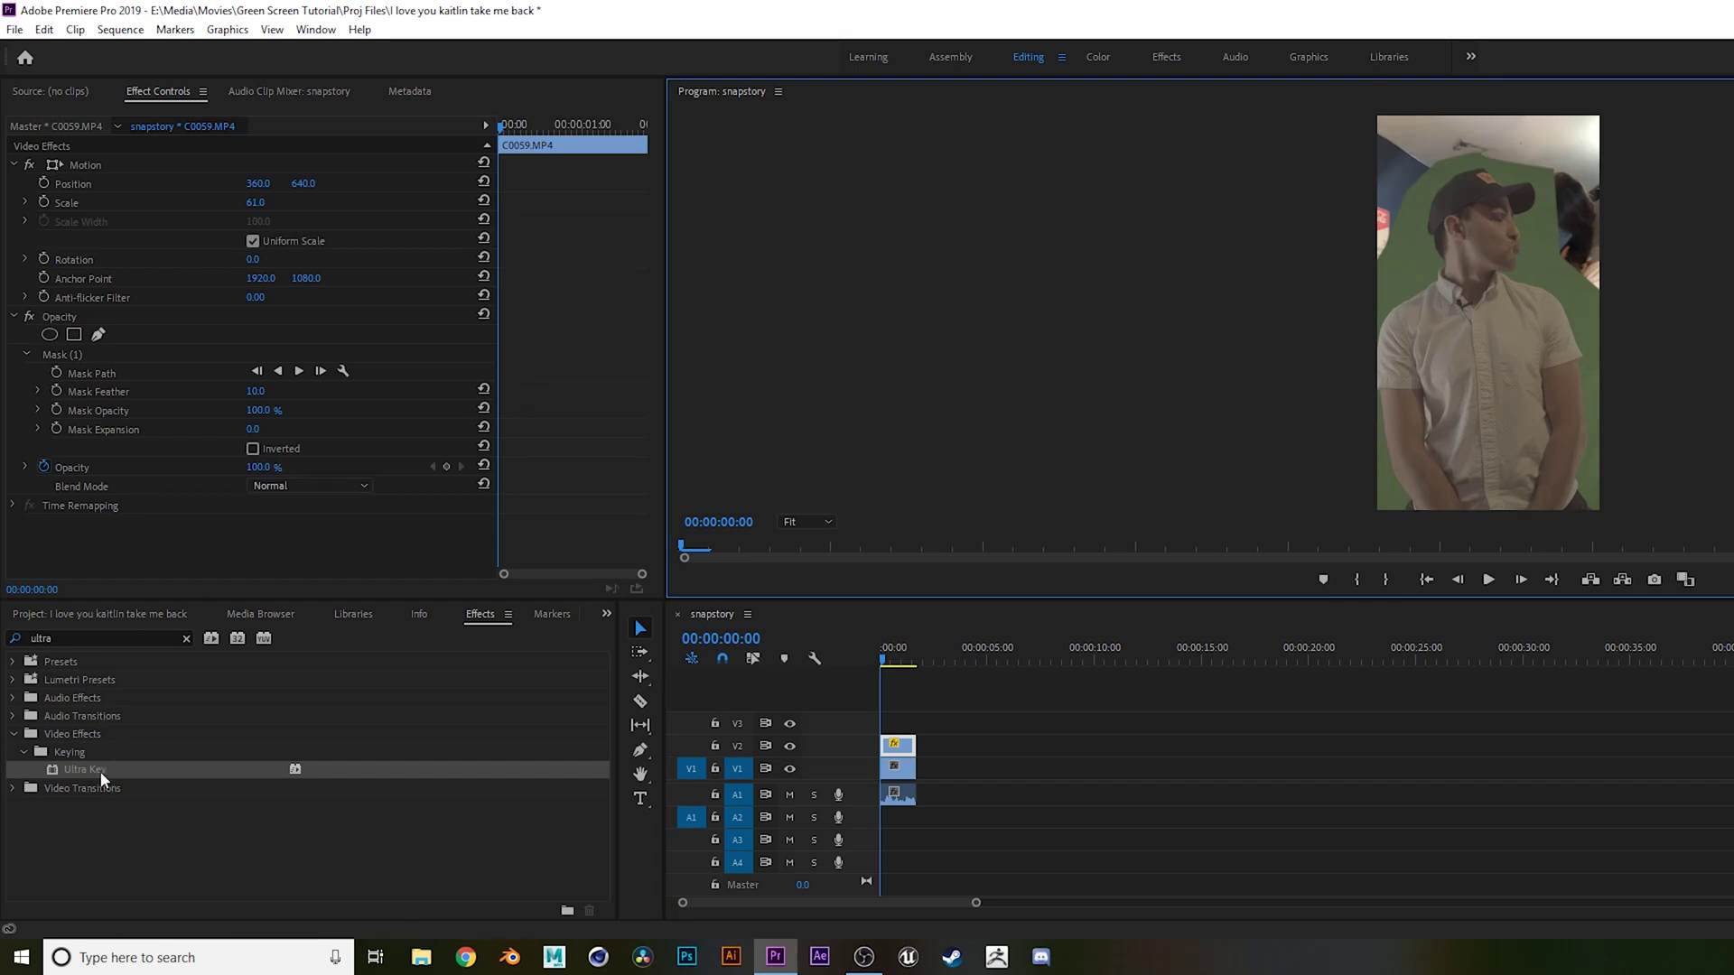
Step: Apply Ultra Key to the green-screen clip and sample the green backdrop as the key colour
{"action": "left_click_drag", "start_coordinate": [102, 775], "coordinate": [135, 556]}
{"action": "left_click", "coordinate": [277, 491]}
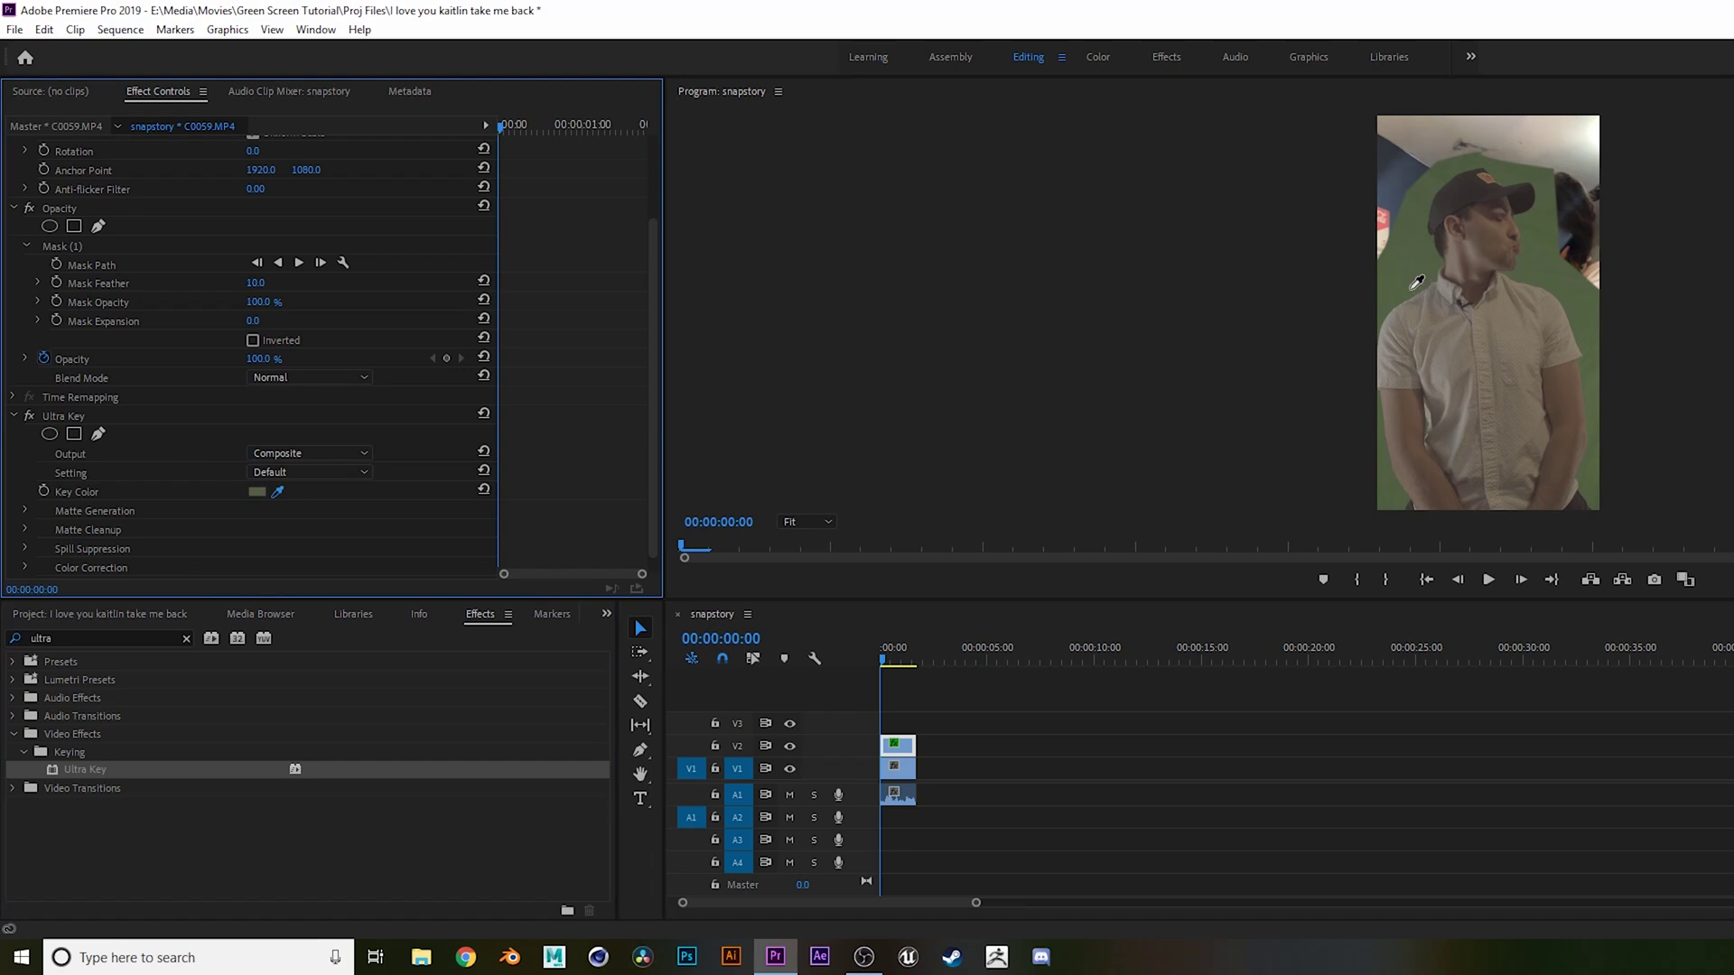
{"action": "left_click", "coordinate": [1414, 288]}
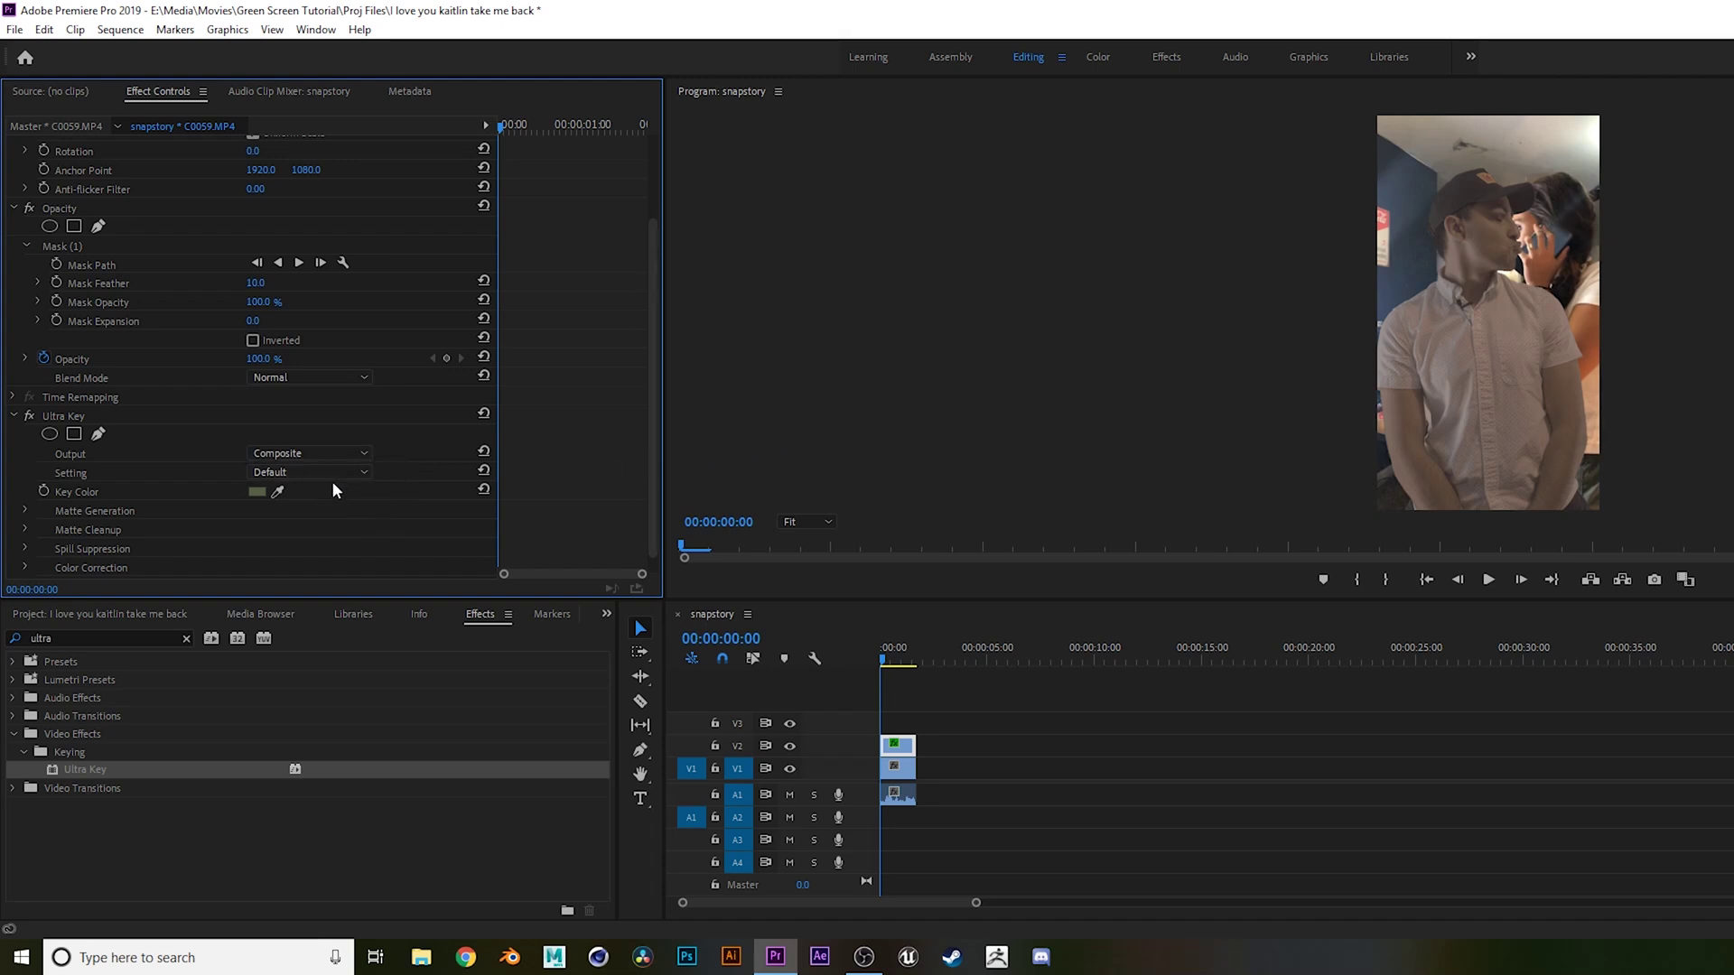
Step: View the Alpha Channel output and refine Matte Generation (Shadow 46, Transparency 59), then return to the composite
{"action": "scroll", "coordinate": [368, 502], "scroll_direction": "down", "scroll_amount": 1}
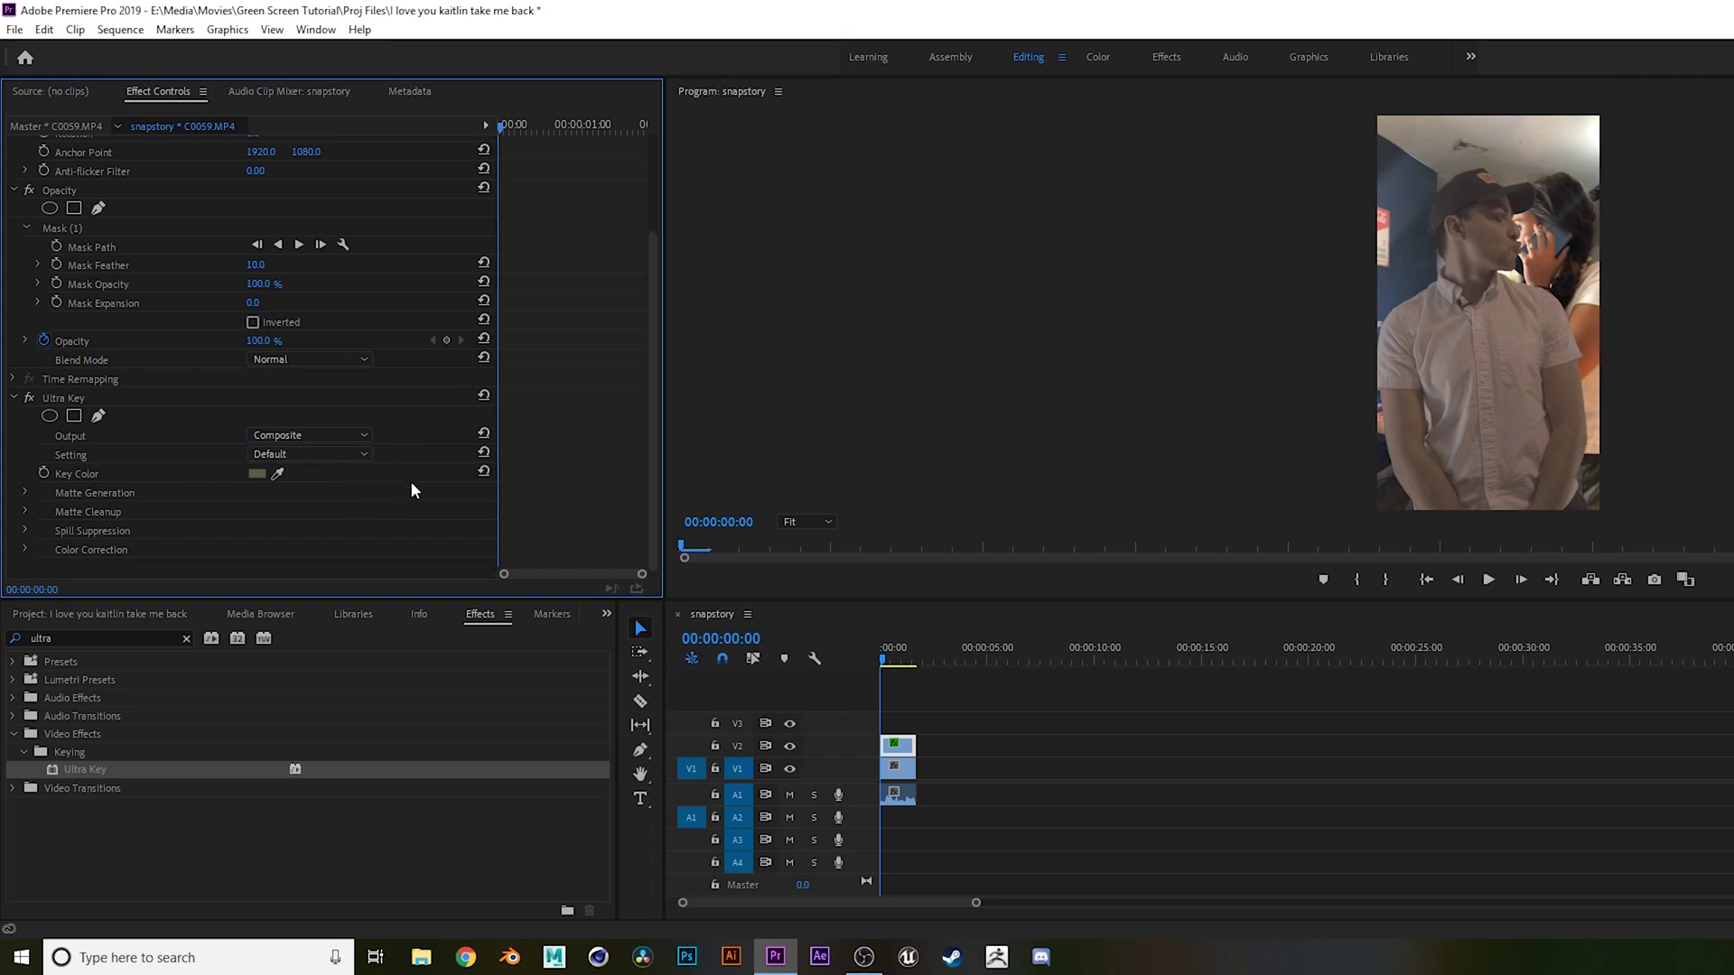
{"action": "left_click", "coordinate": [27, 488]}
{"action": "scroll", "coordinate": [117, 458], "scroll_direction": "down", "scroll_amount": 3}
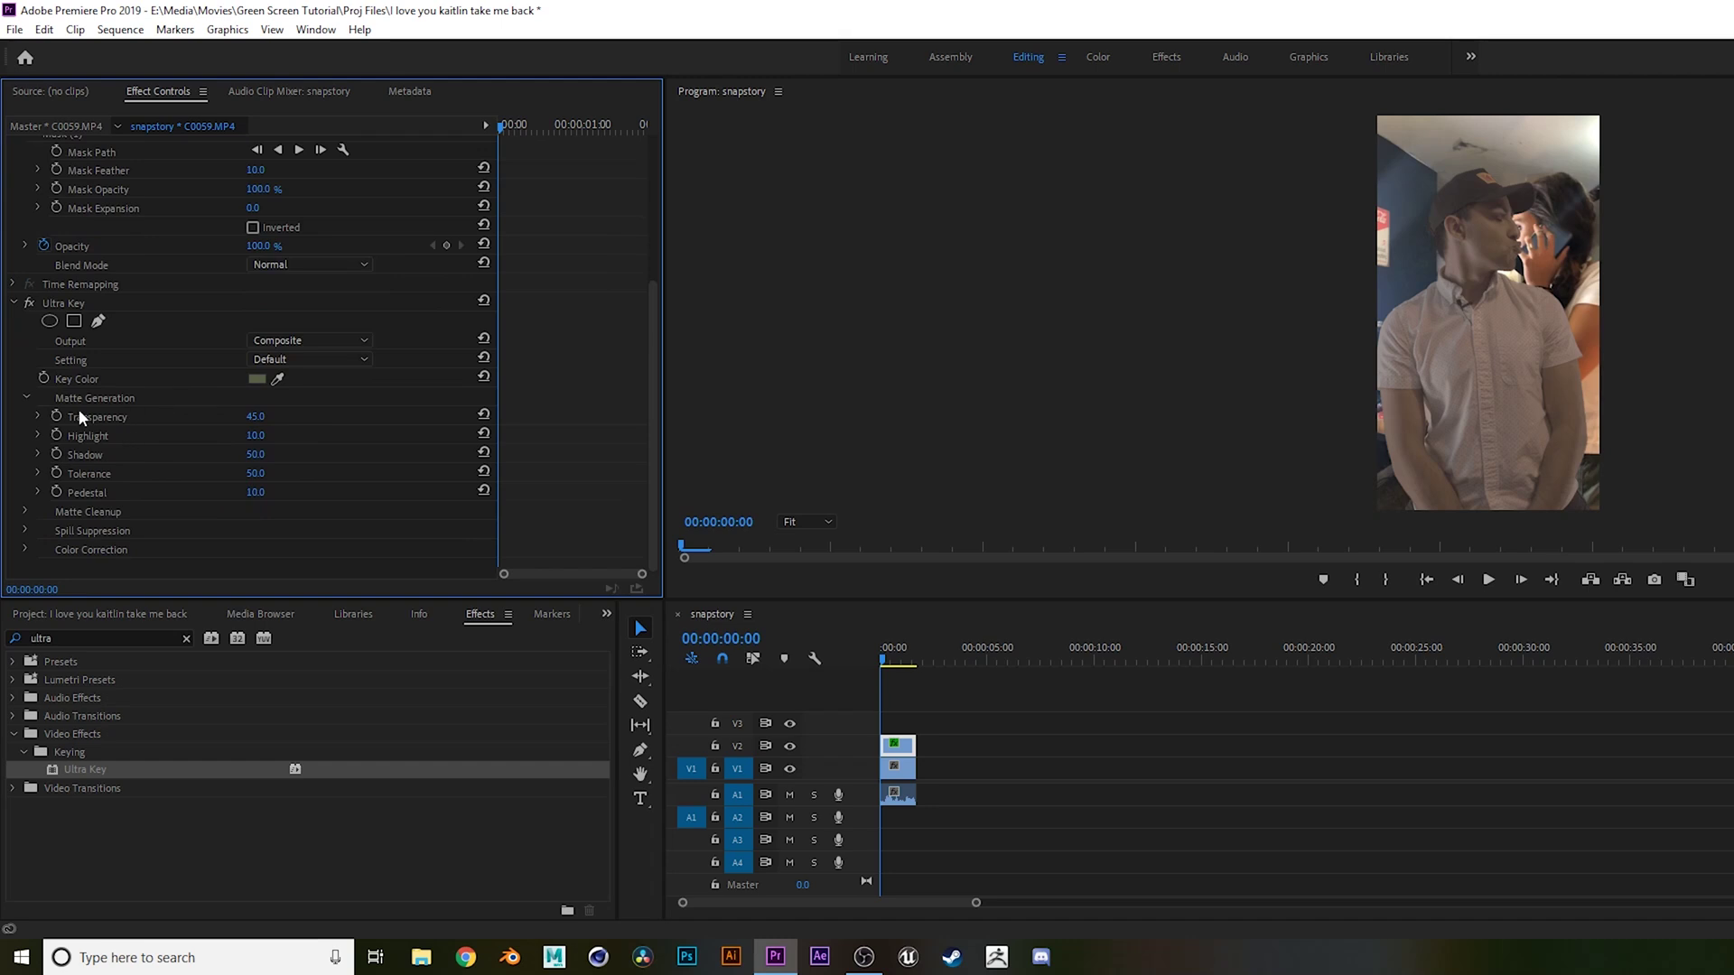
{"action": "left_click", "coordinate": [301, 339]}
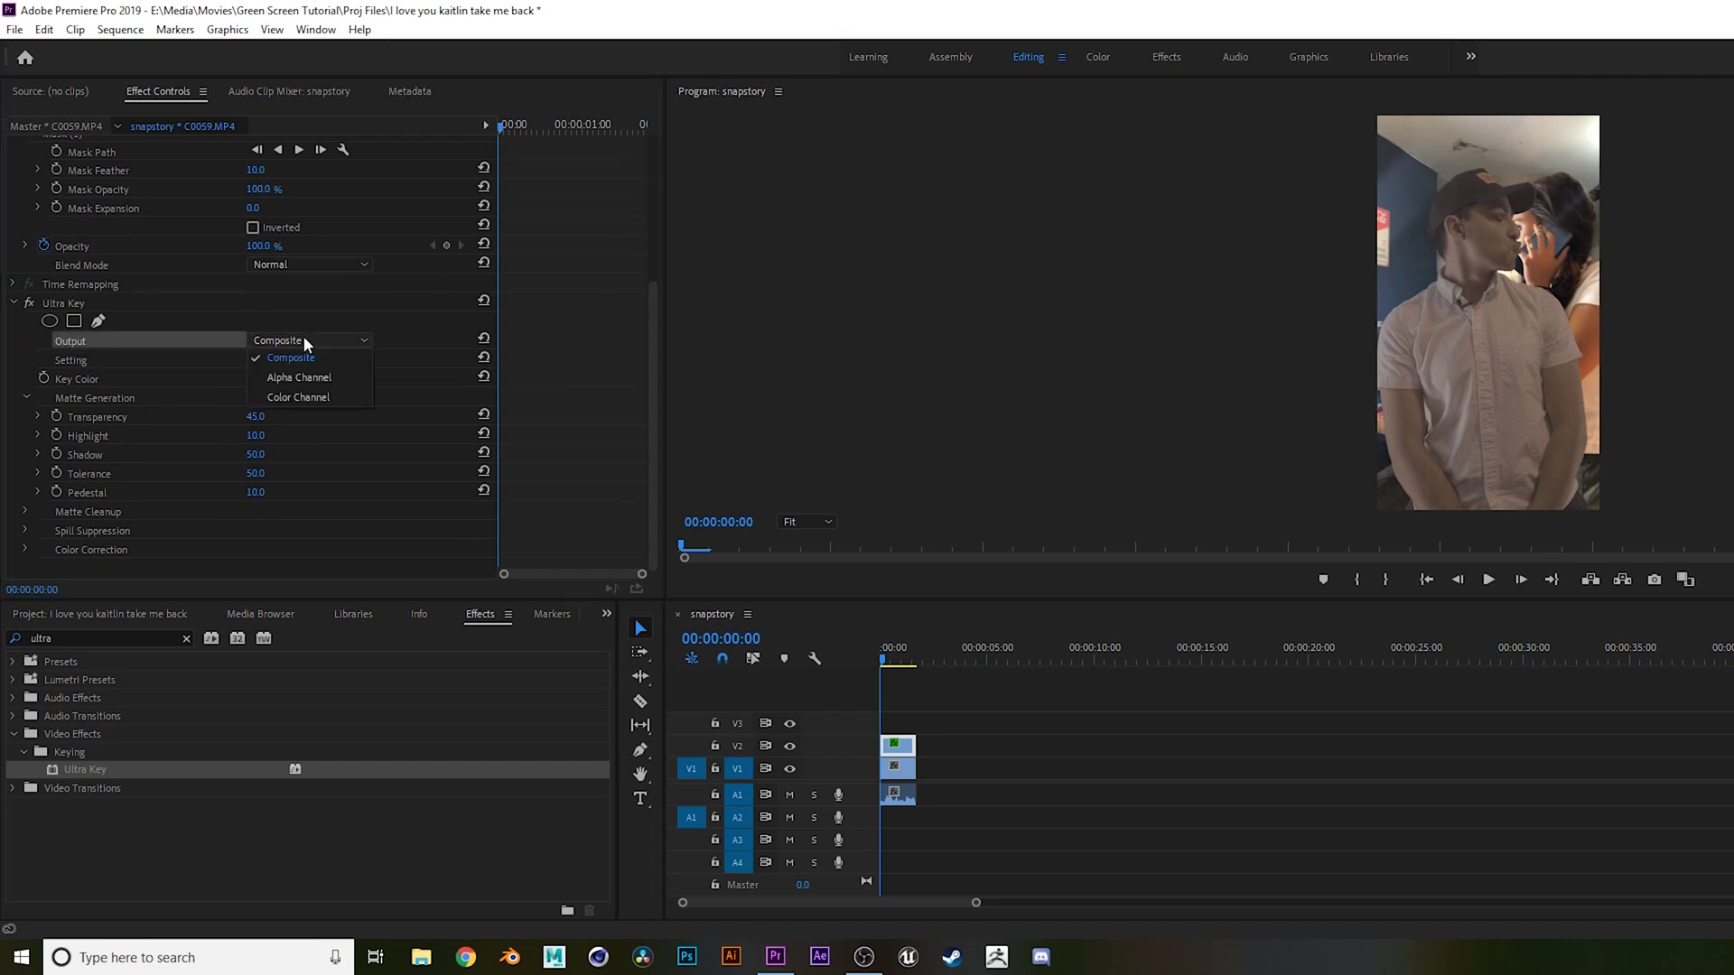
{"action": "left_click", "coordinate": [321, 379]}
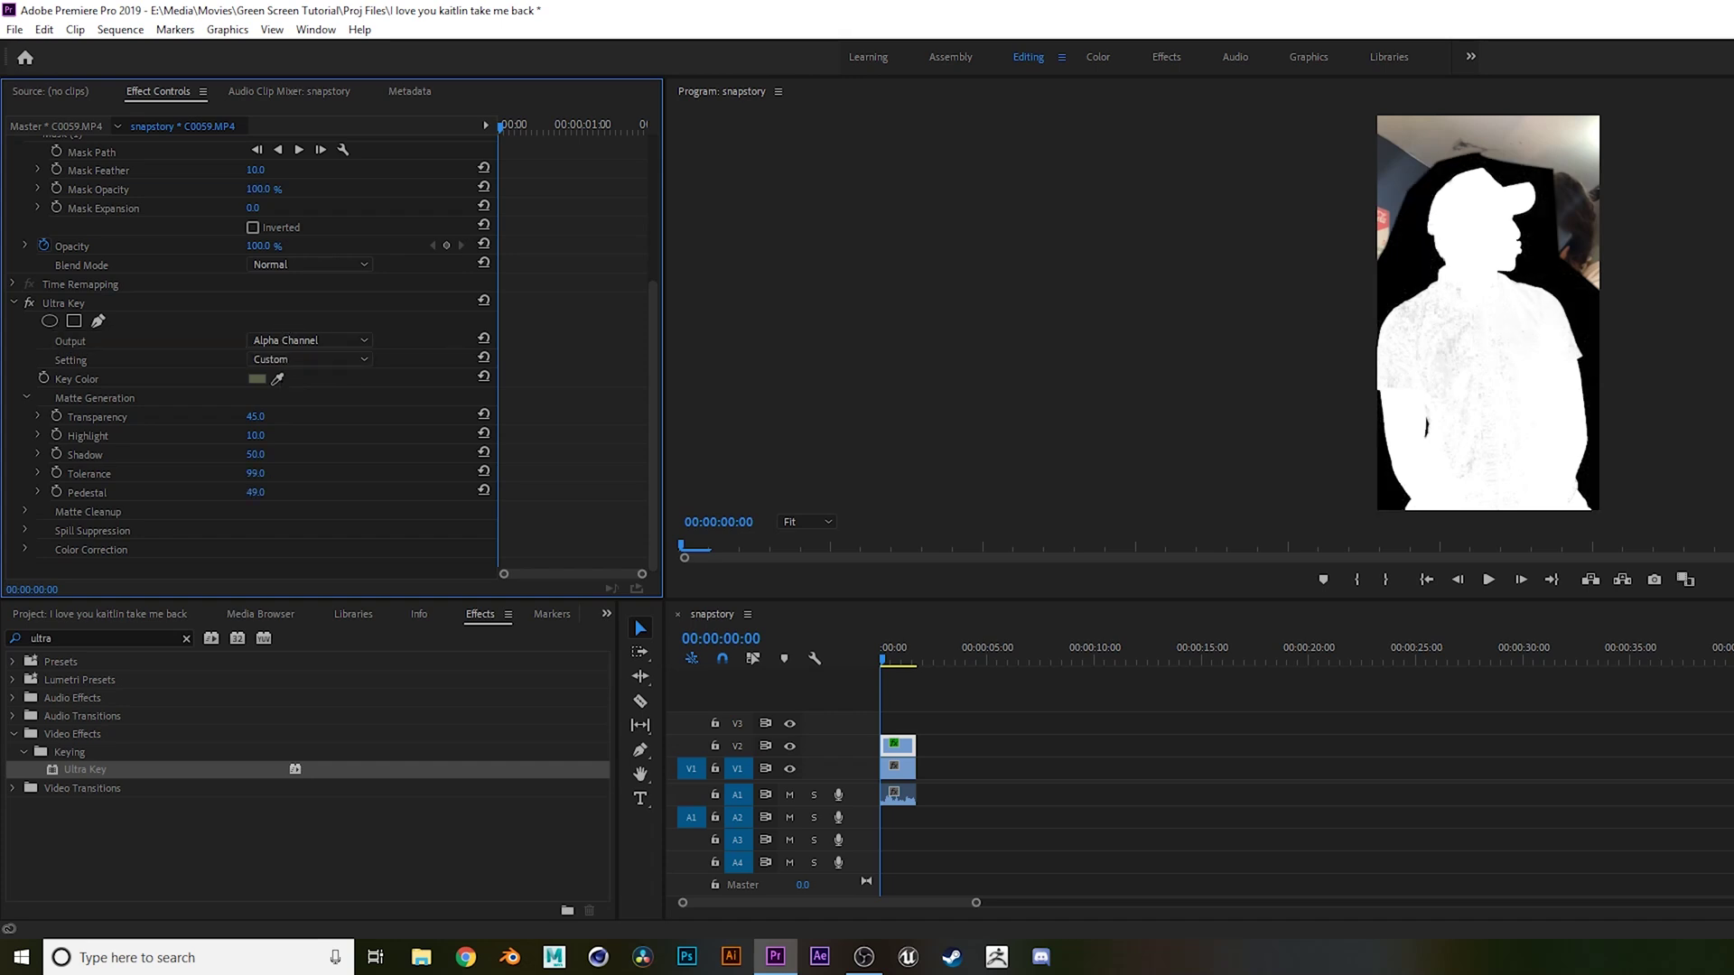
{"action": "left_click_drag", "start_coordinate": [274, 463], "coordinate": [266, 462]}
{"action": "left_click", "coordinate": [256, 436]}
{"action": "key", "text": "shift+Tab"}
{"action": "type", "text": "59"}
{"action": "key", "text": "Return"}
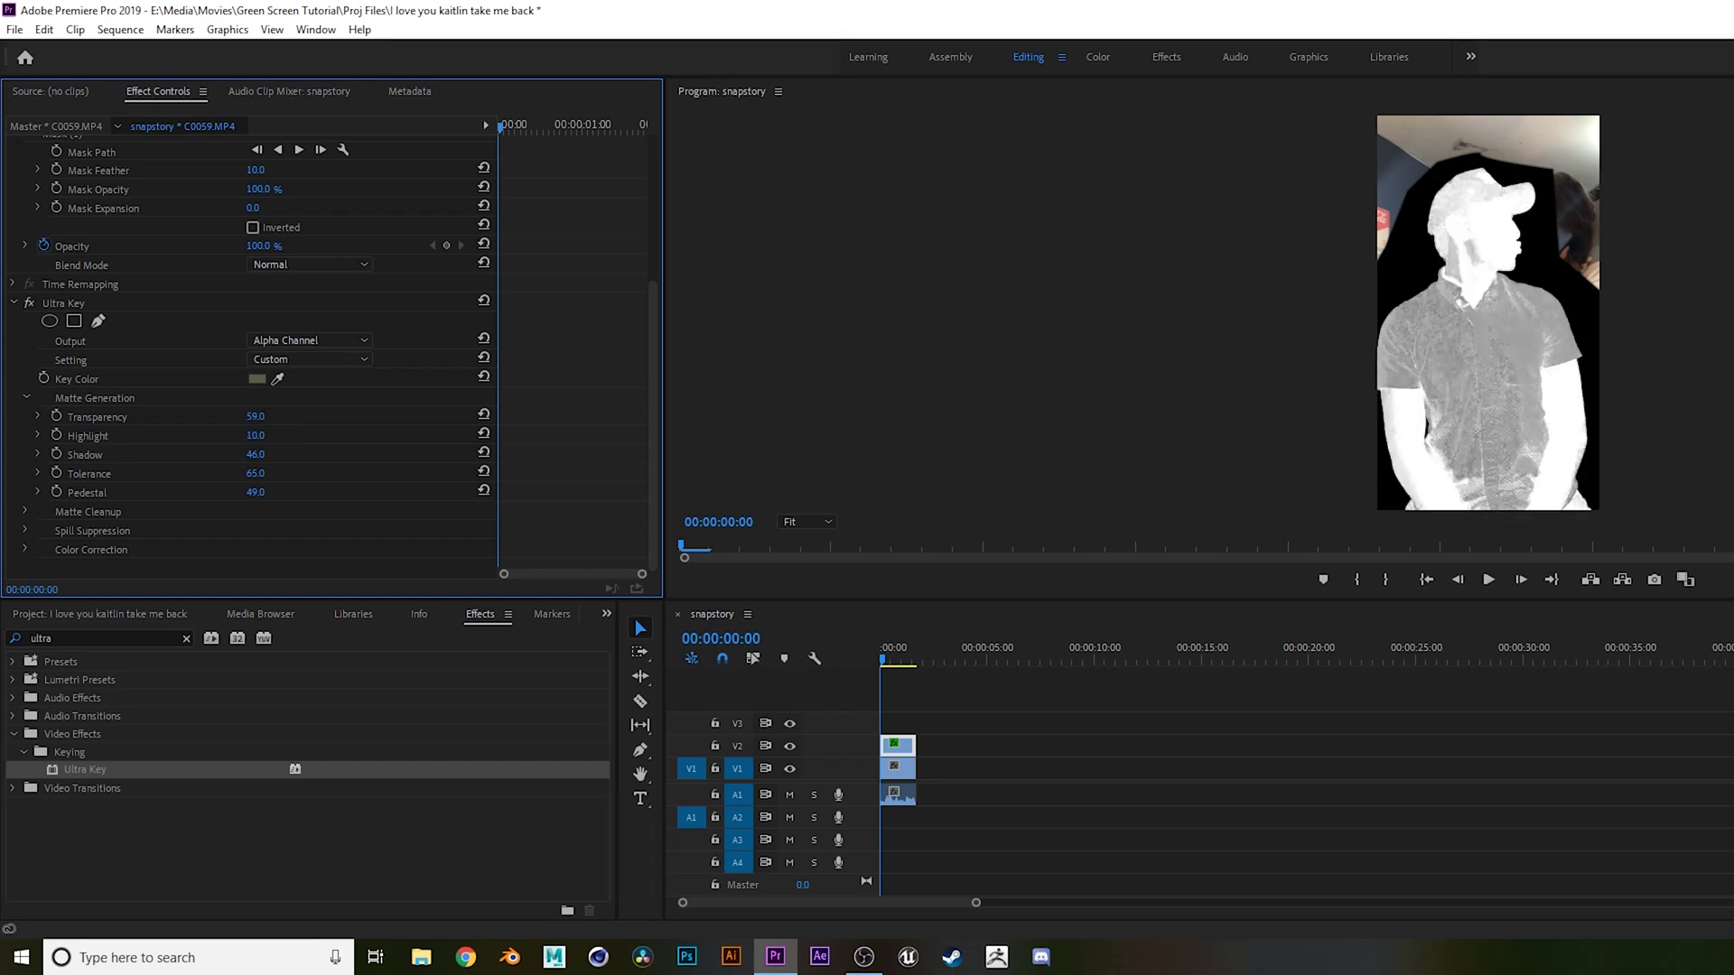
{"action": "mouse_move", "coordinate": [255, 416]}
{"action": "left_mouse_down"}
{"action": "mouse_move", "coordinate": [276, 416]}
{"action": "mouse_move", "coordinate": [238, 416]}
{"action": "left_mouse_up"}
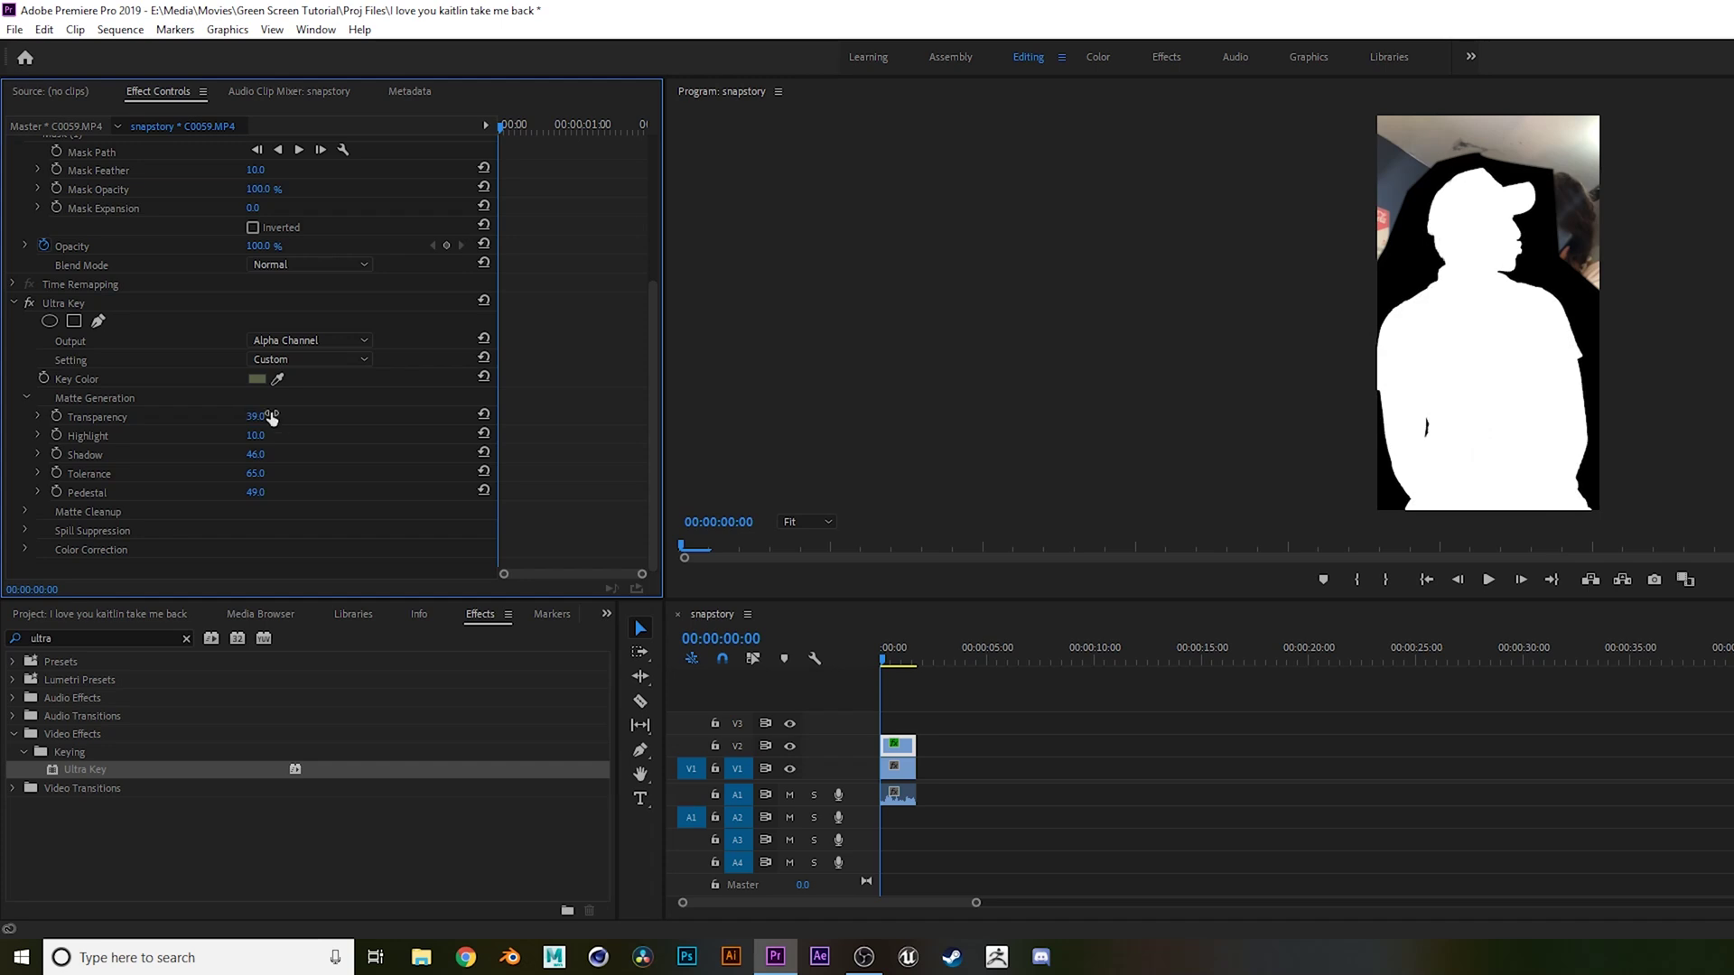
{"action": "left_click", "coordinate": [898, 746]}
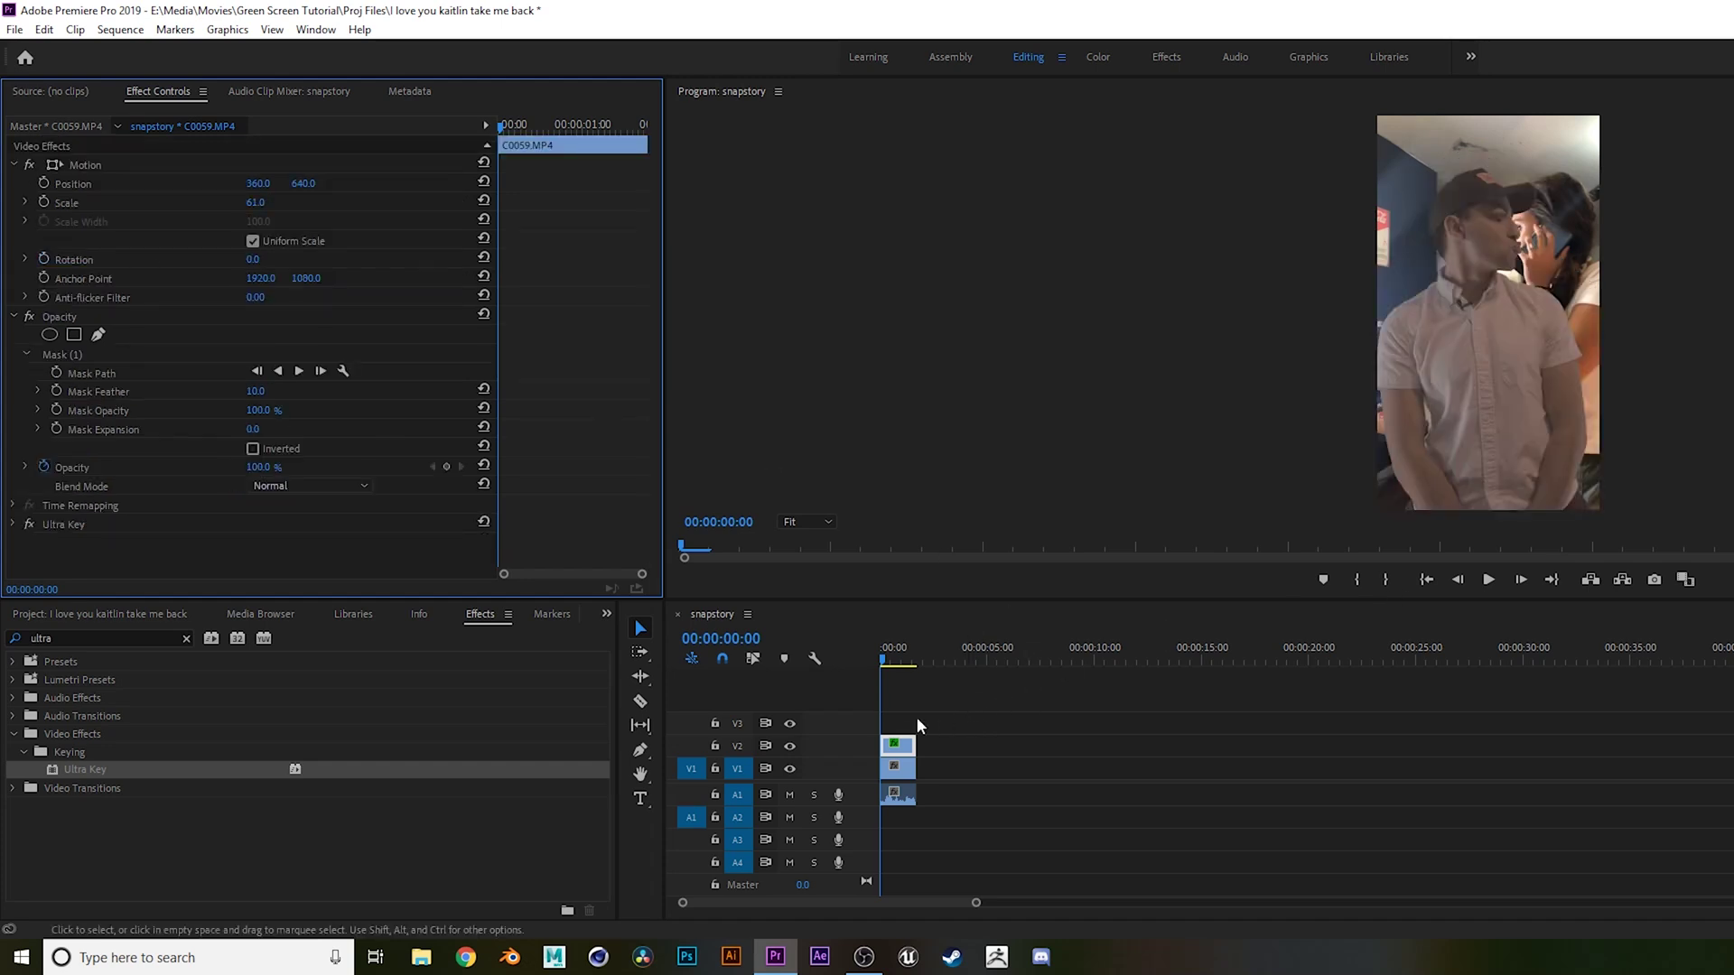
Step: Slide the keyed man left to Position 109, 640 and zoom the timeline to fit the sequence
{"action": "left_click", "coordinate": [906, 748]}
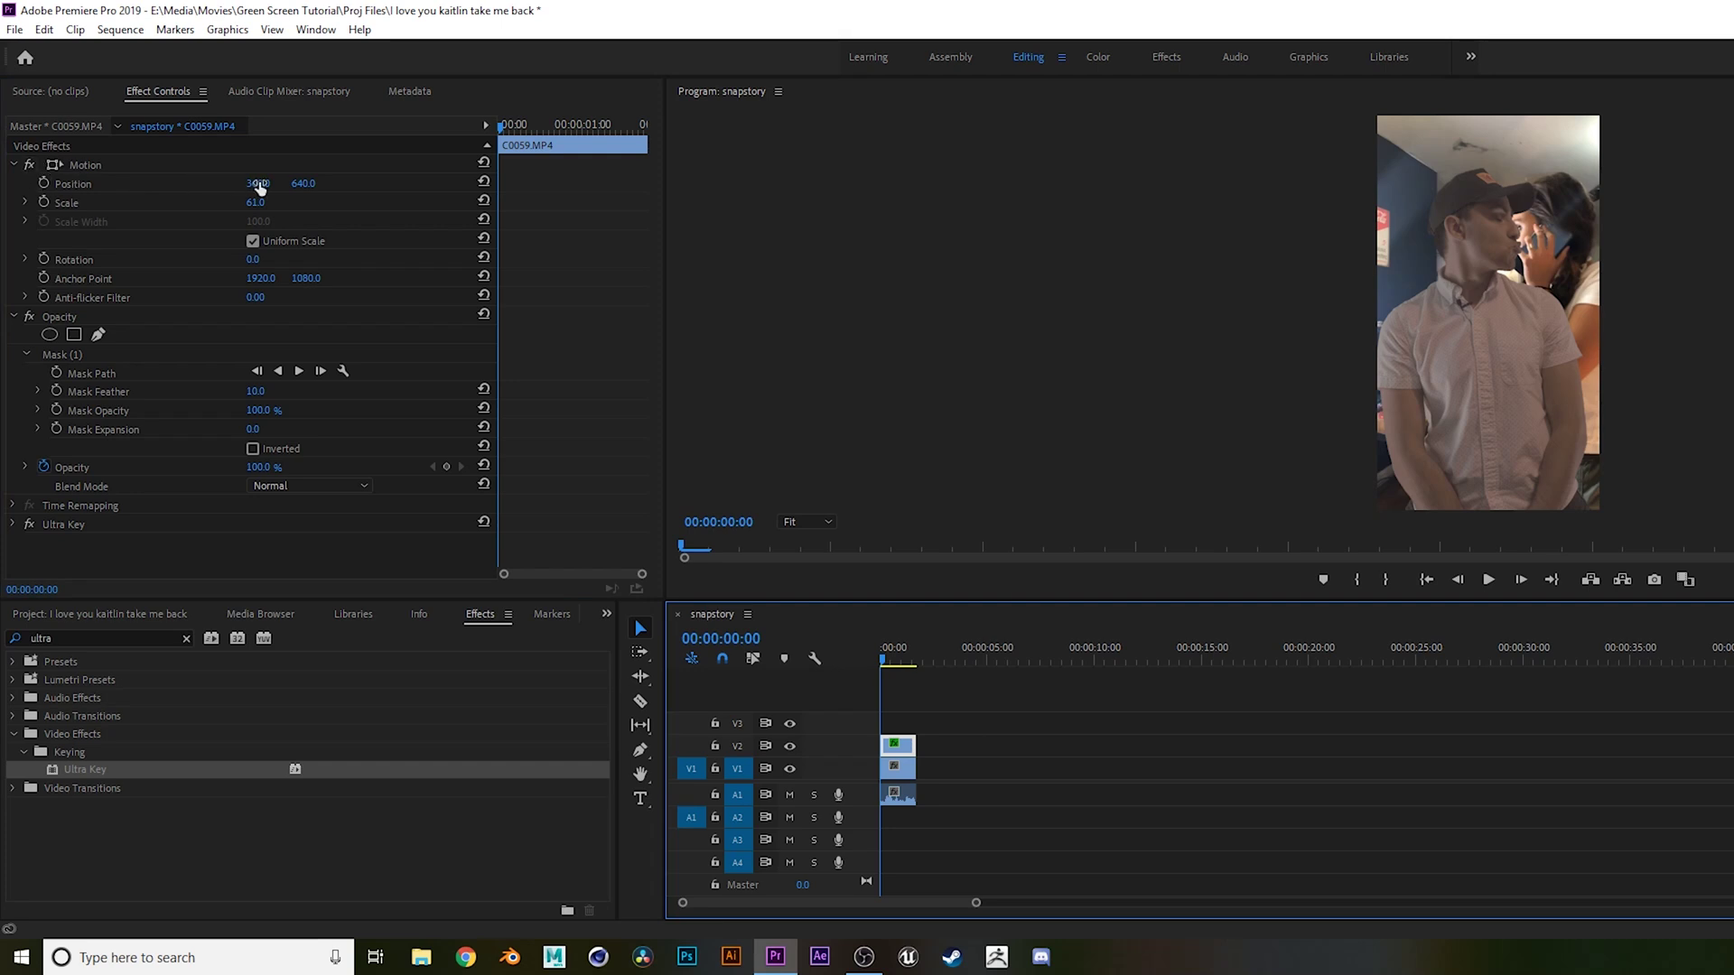
{"action": "left_click_drag", "start_coordinate": [259, 184], "coordinate": [86, 184]}
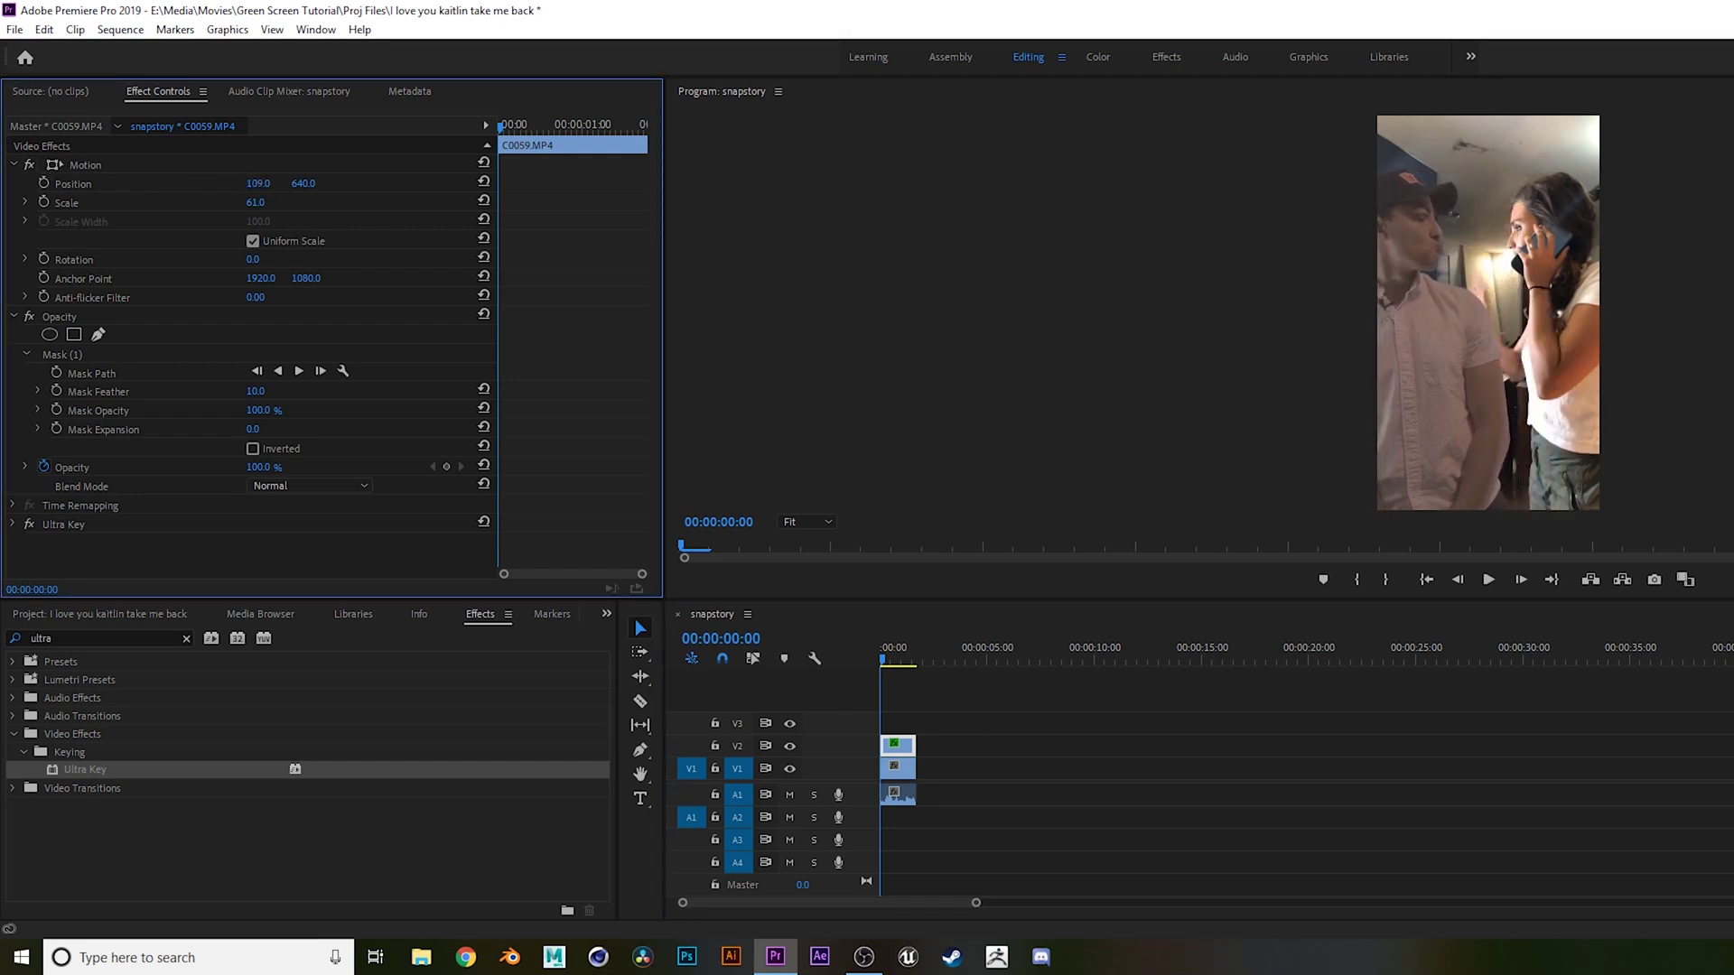
{"action": "left_click", "coordinate": [1112, 768]}
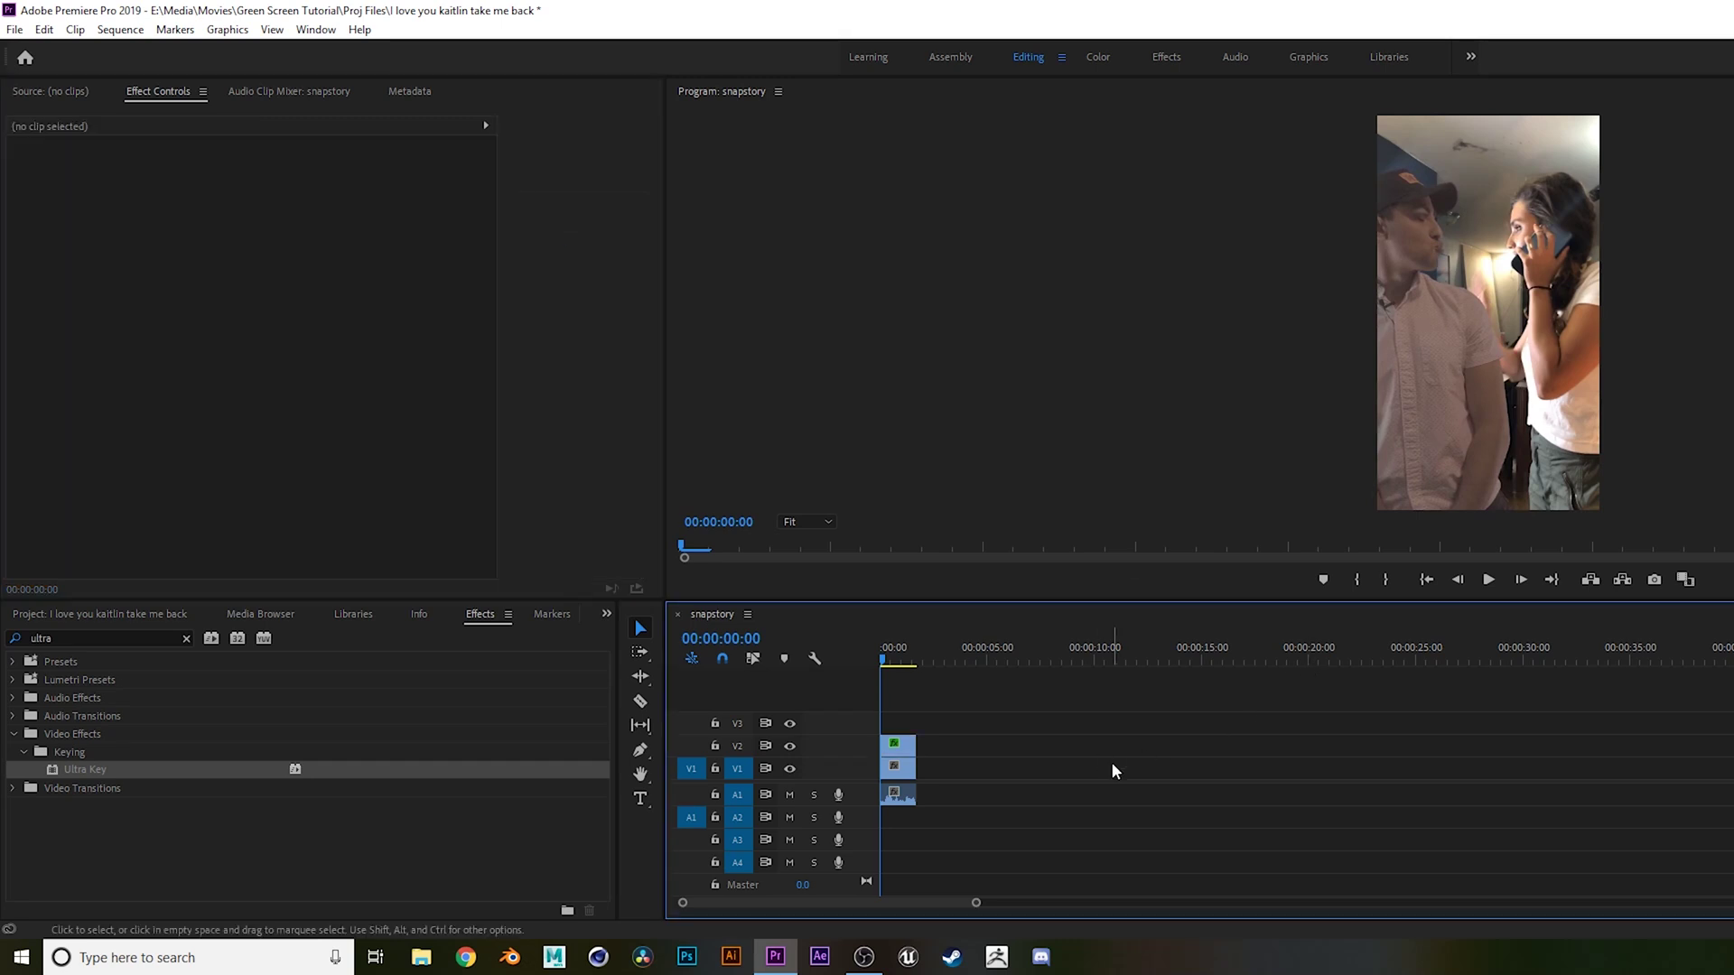
{"action": "left_click", "coordinate": [898, 745]}
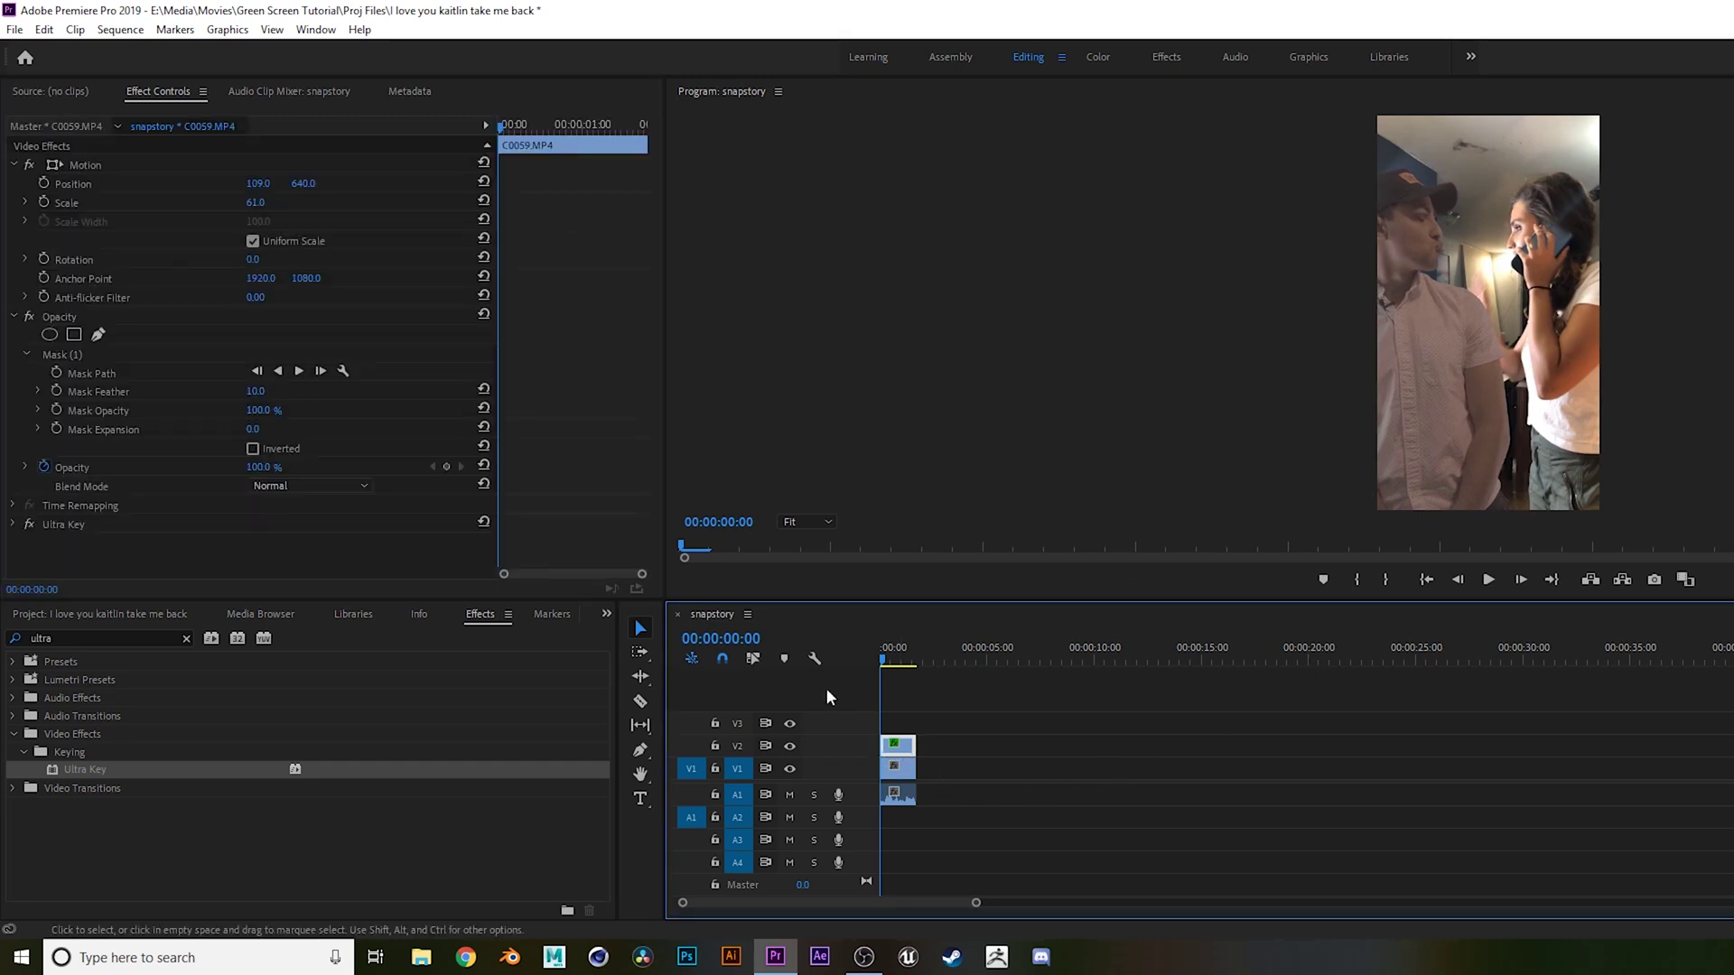
{"action": "left_click", "coordinate": [1113, 840]}
{"action": "key", "text": "backslash"}
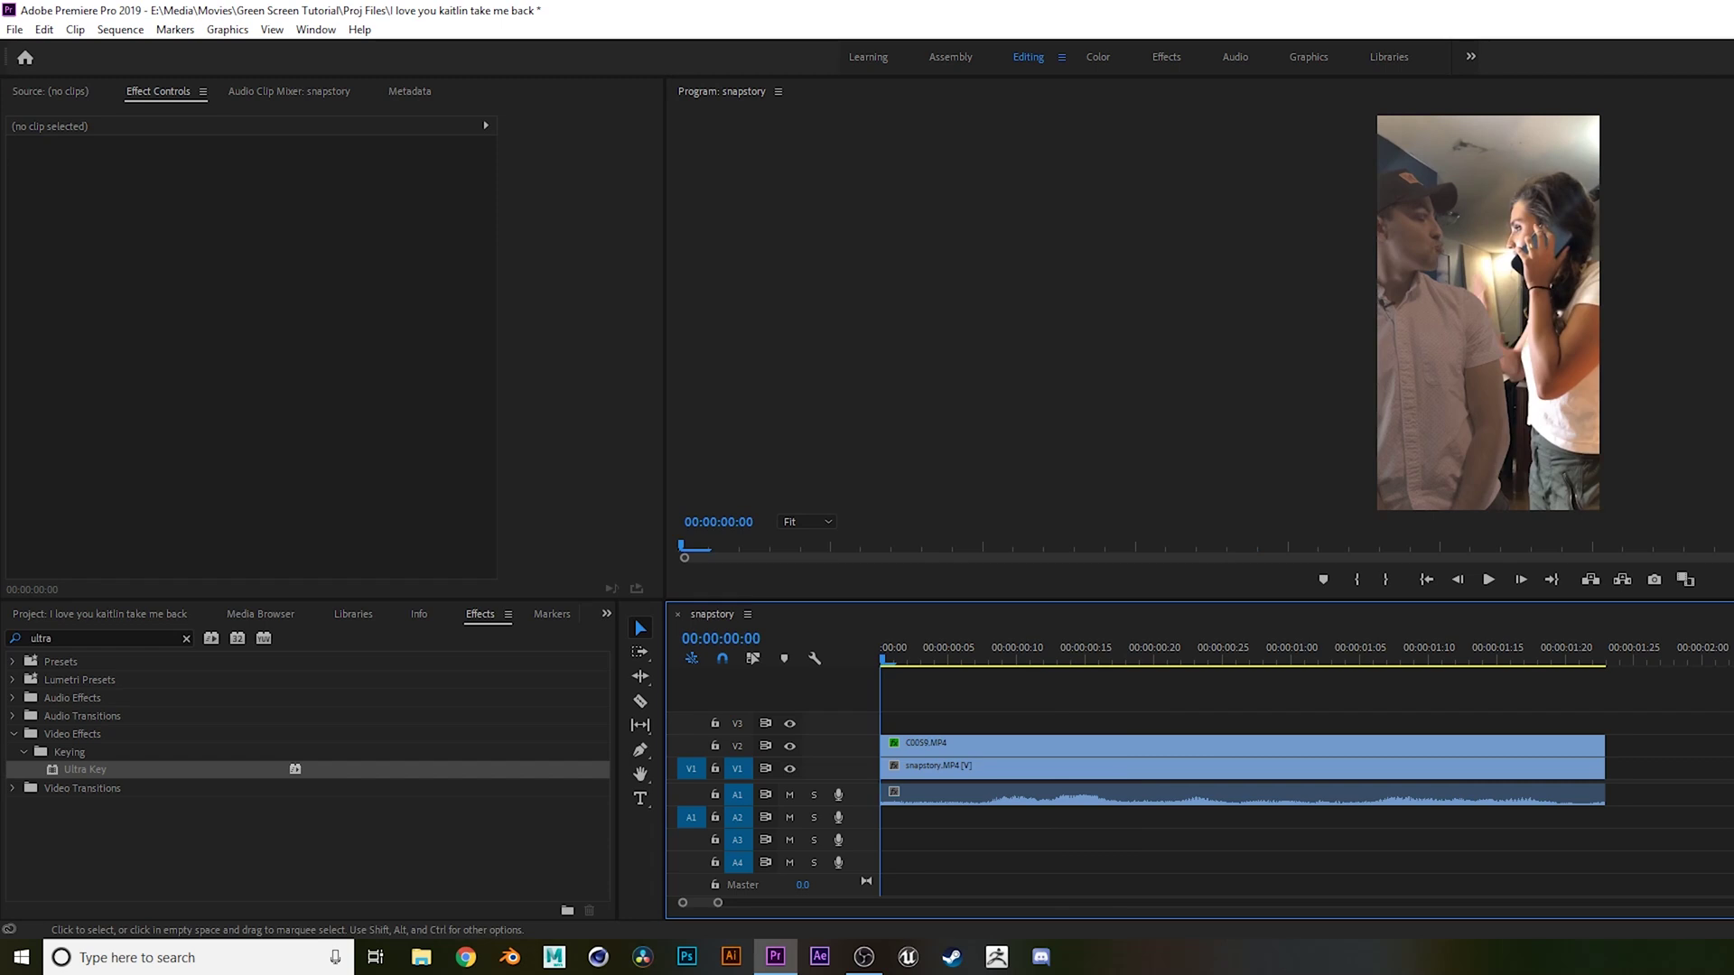
Step: Replace the V1 and V2 clips with a linked After Effects composition and switch to After Effects
{"action": "key", "text": "space"}
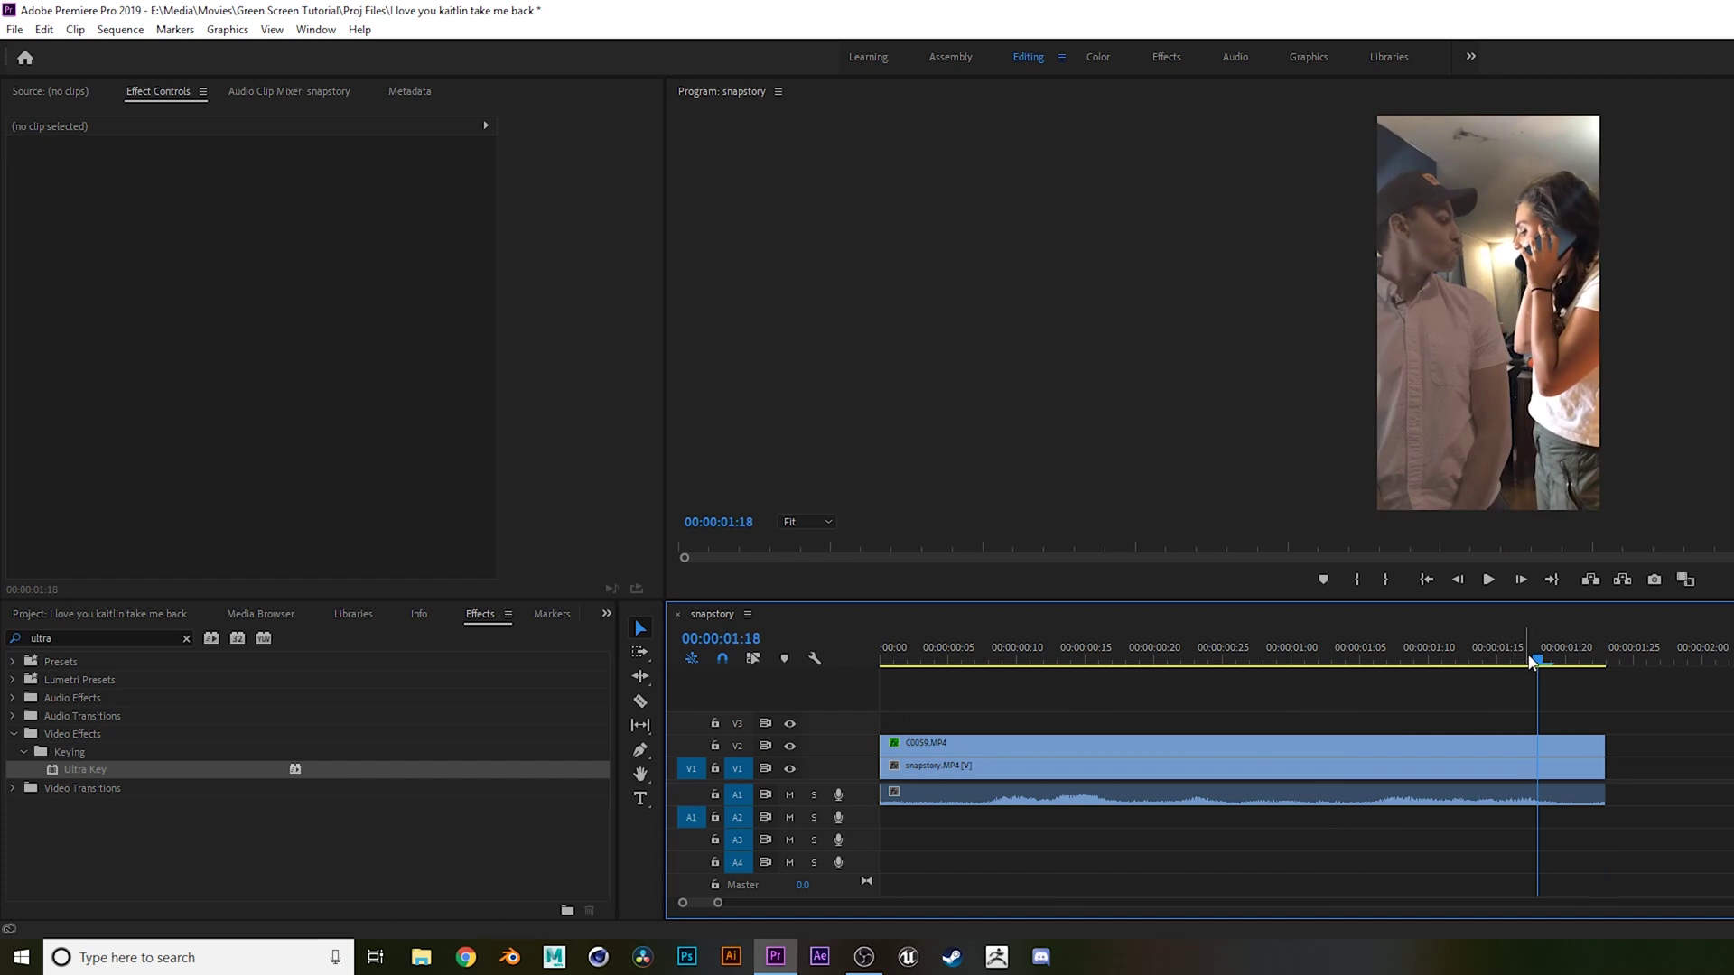
{"action": "left_click_drag", "start_coordinate": [1587, 658], "coordinate": [886, 672]}
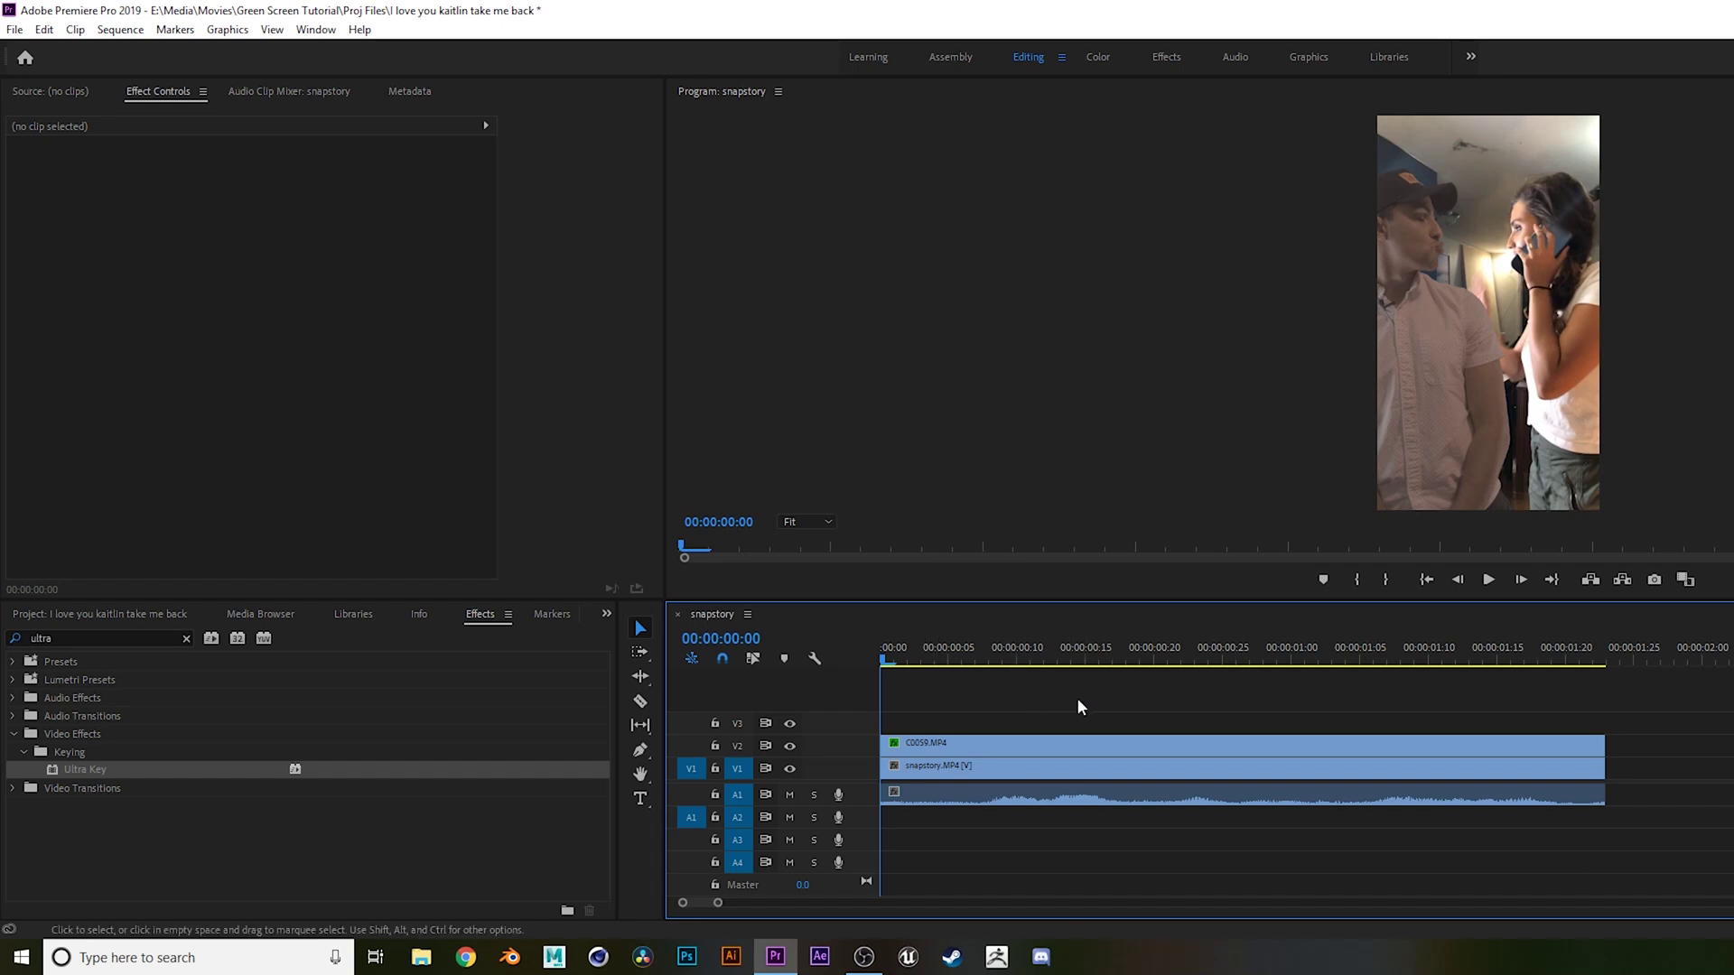
{"action": "left_click_drag", "start_coordinate": [990, 685], "coordinate": [1104, 774]}
{"action": "right_click", "coordinate": [1089, 763]}
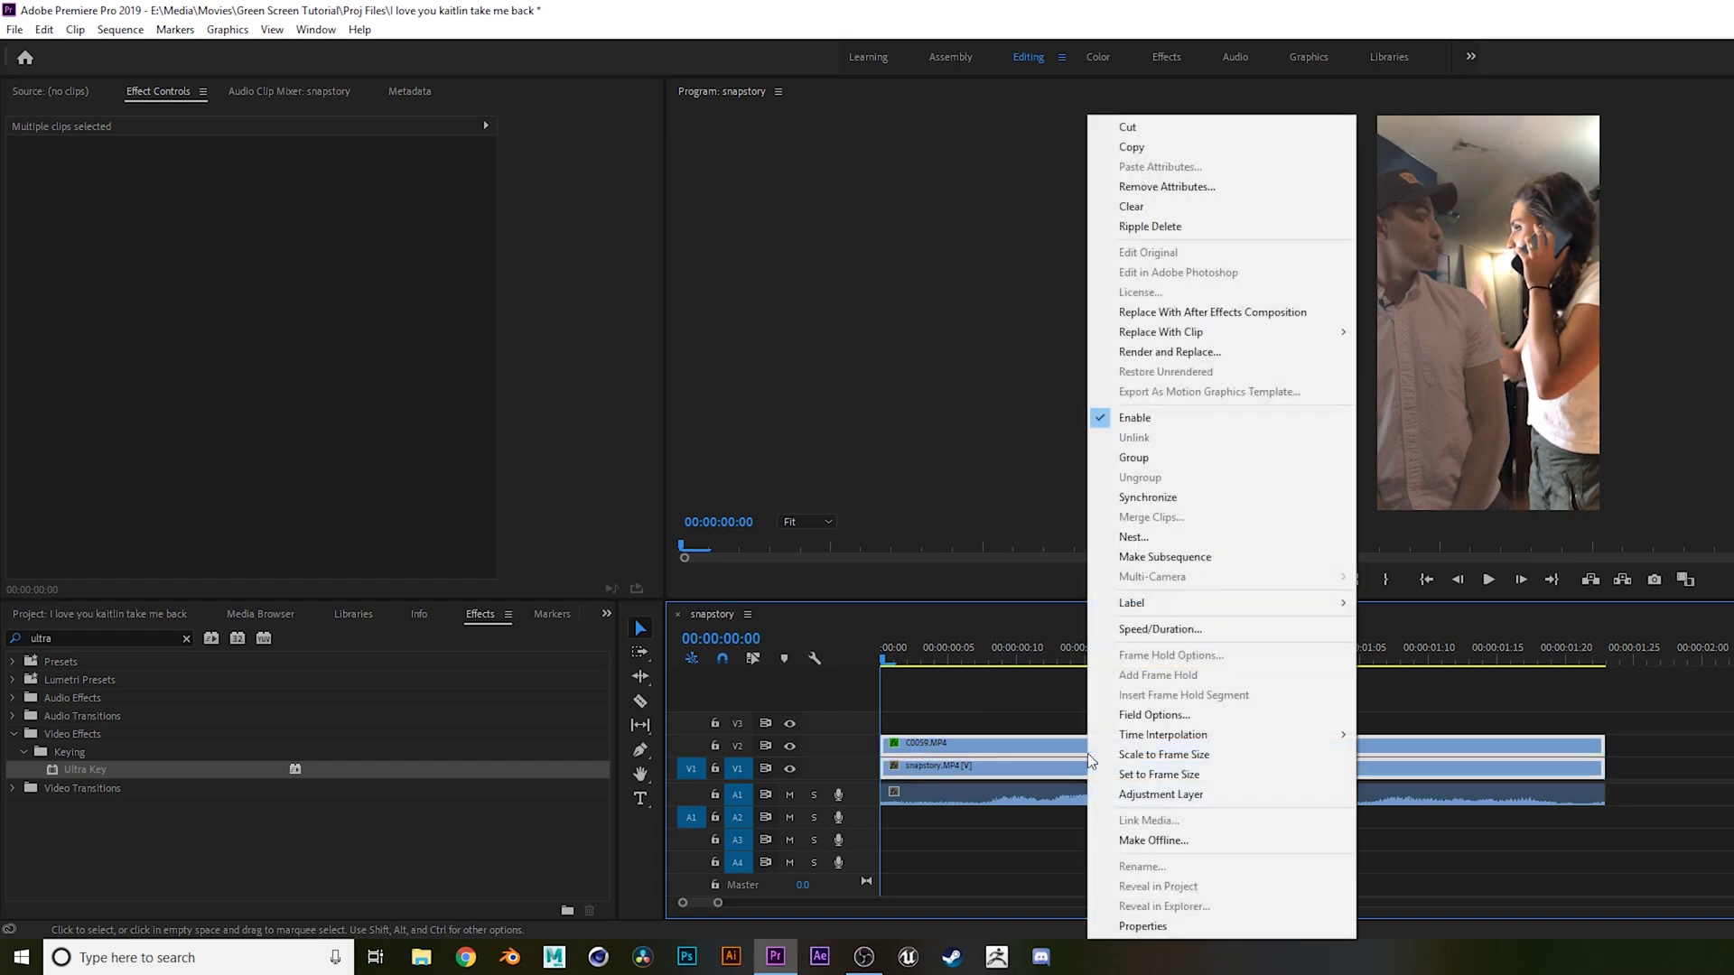
{"action": "left_click", "coordinate": [1203, 313]}
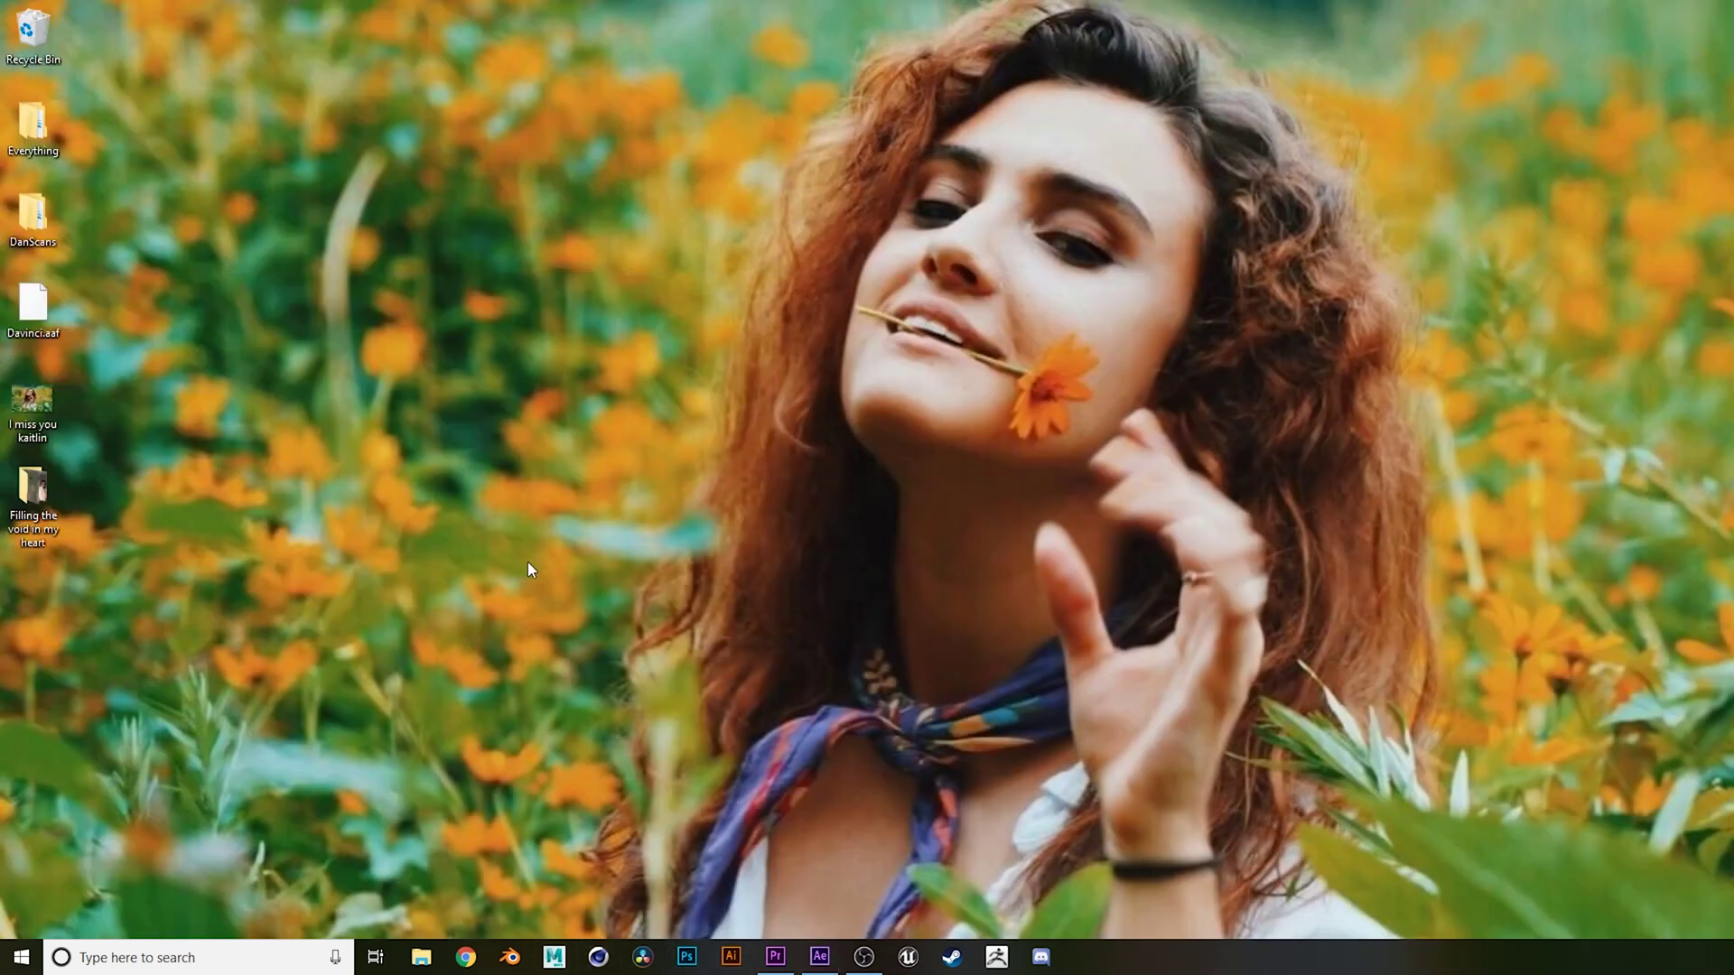
{"action": "left_click", "coordinate": [817, 957]}
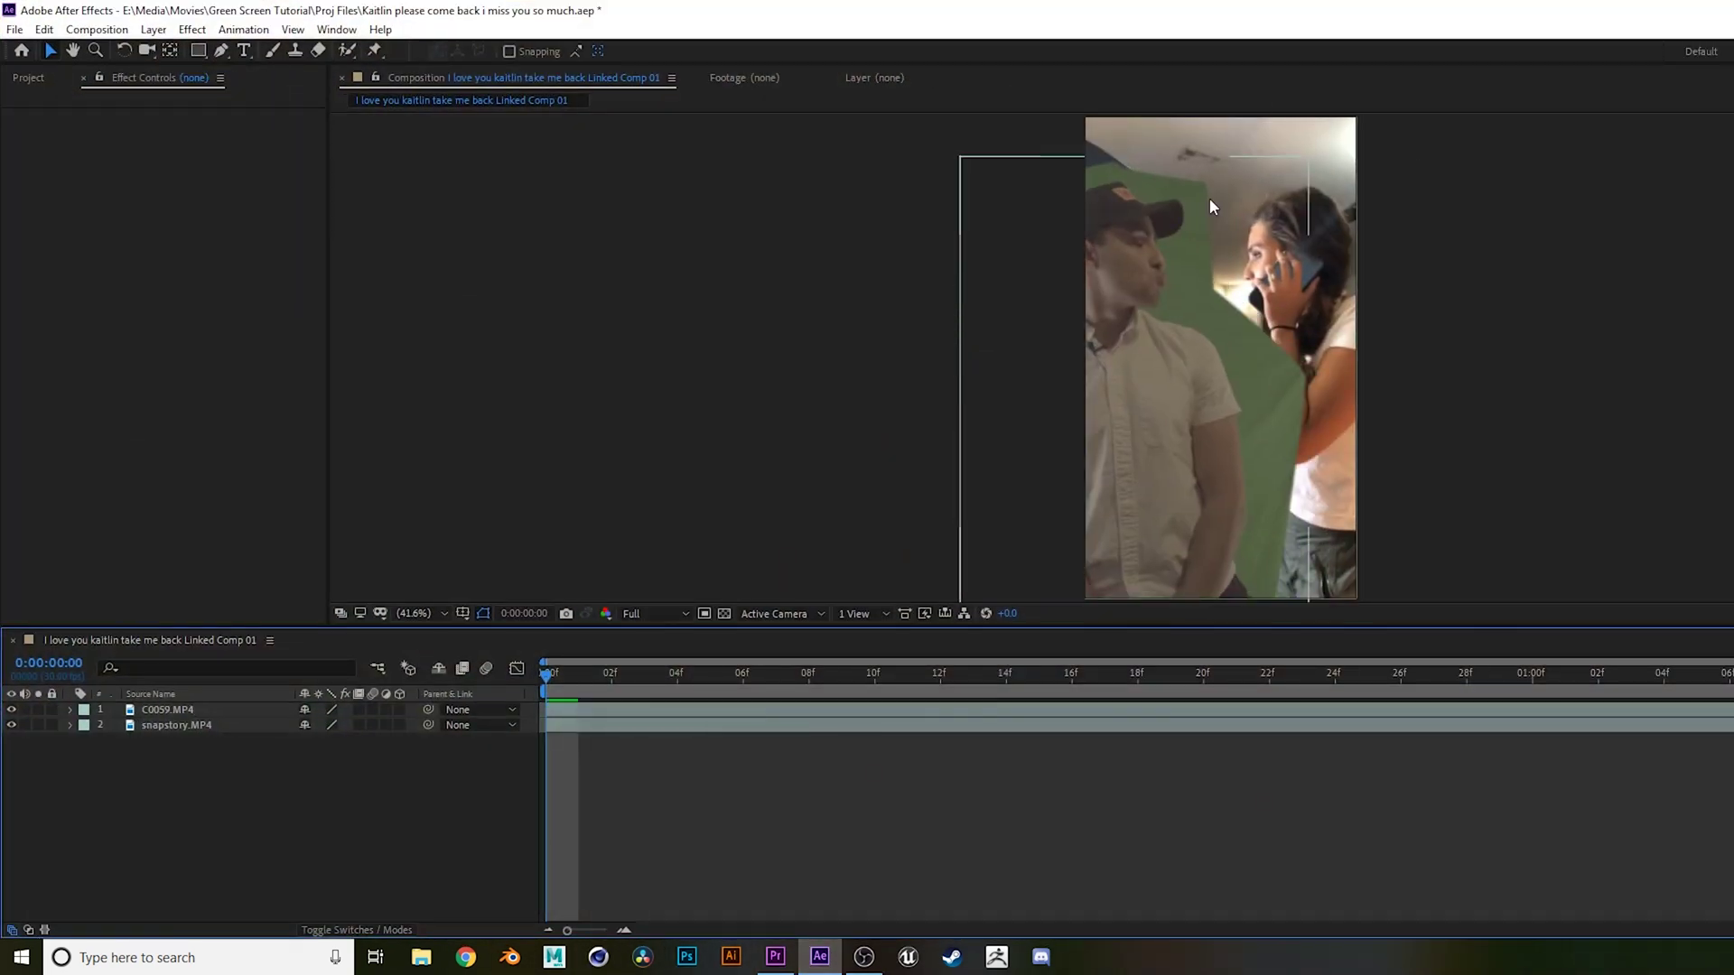
{"action": "left_click", "coordinate": [177, 711]}
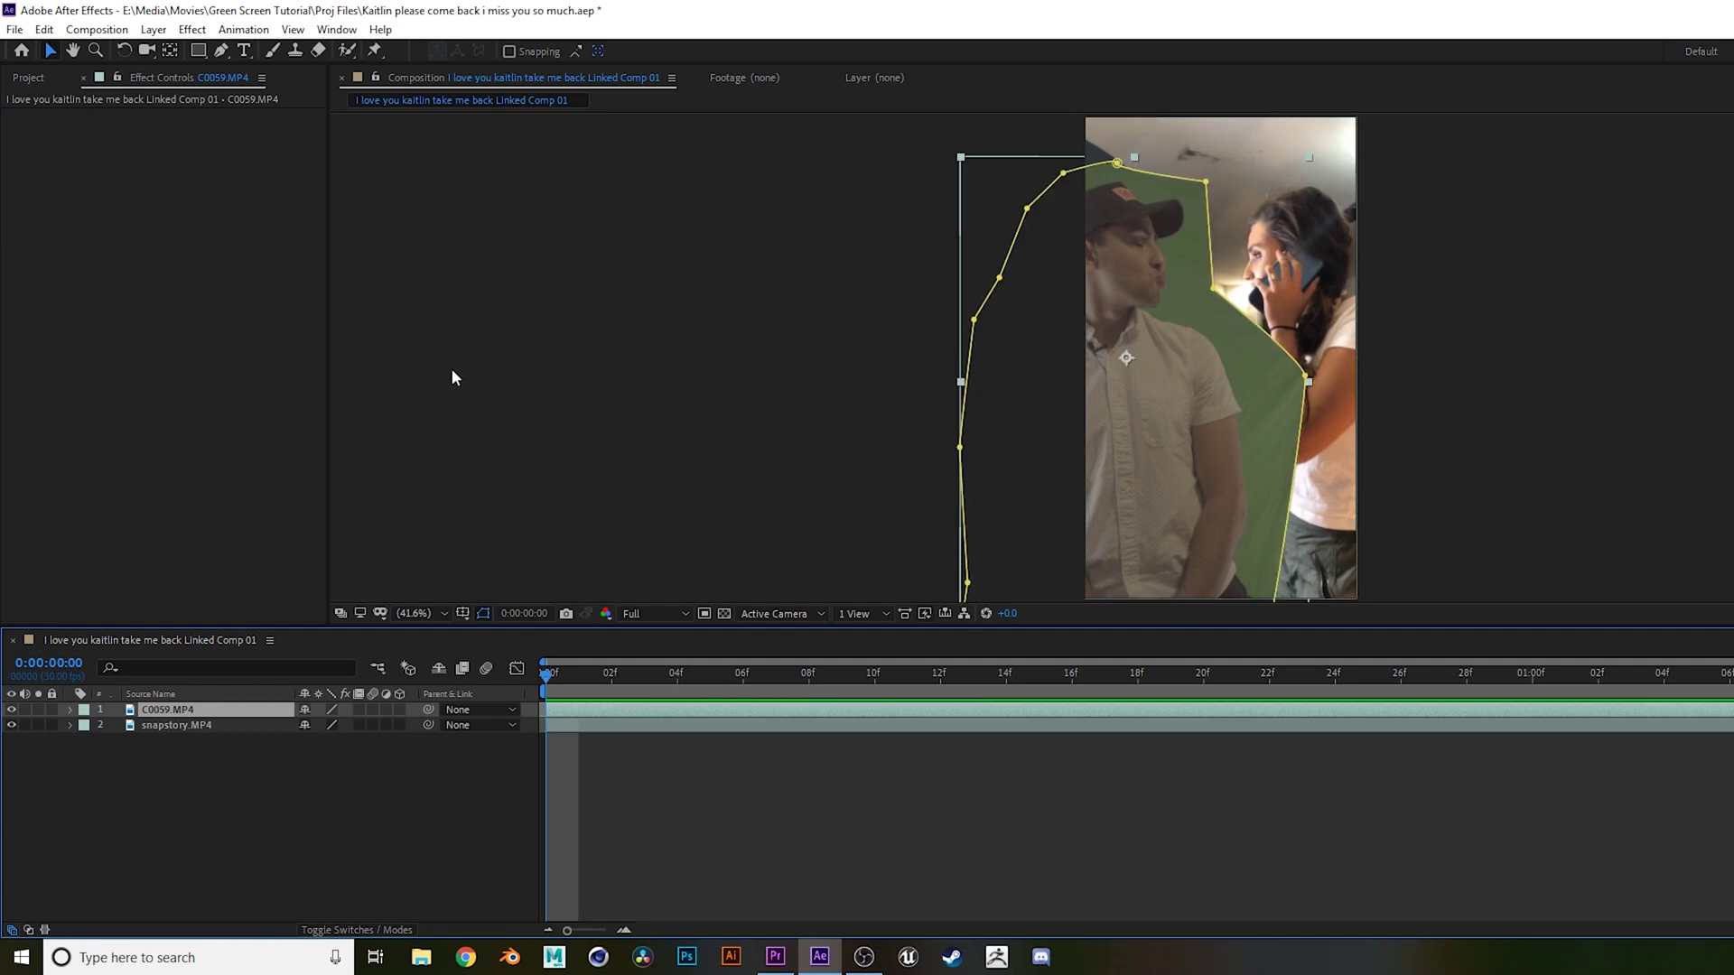
{"action": "left_click", "coordinate": [192, 30]}
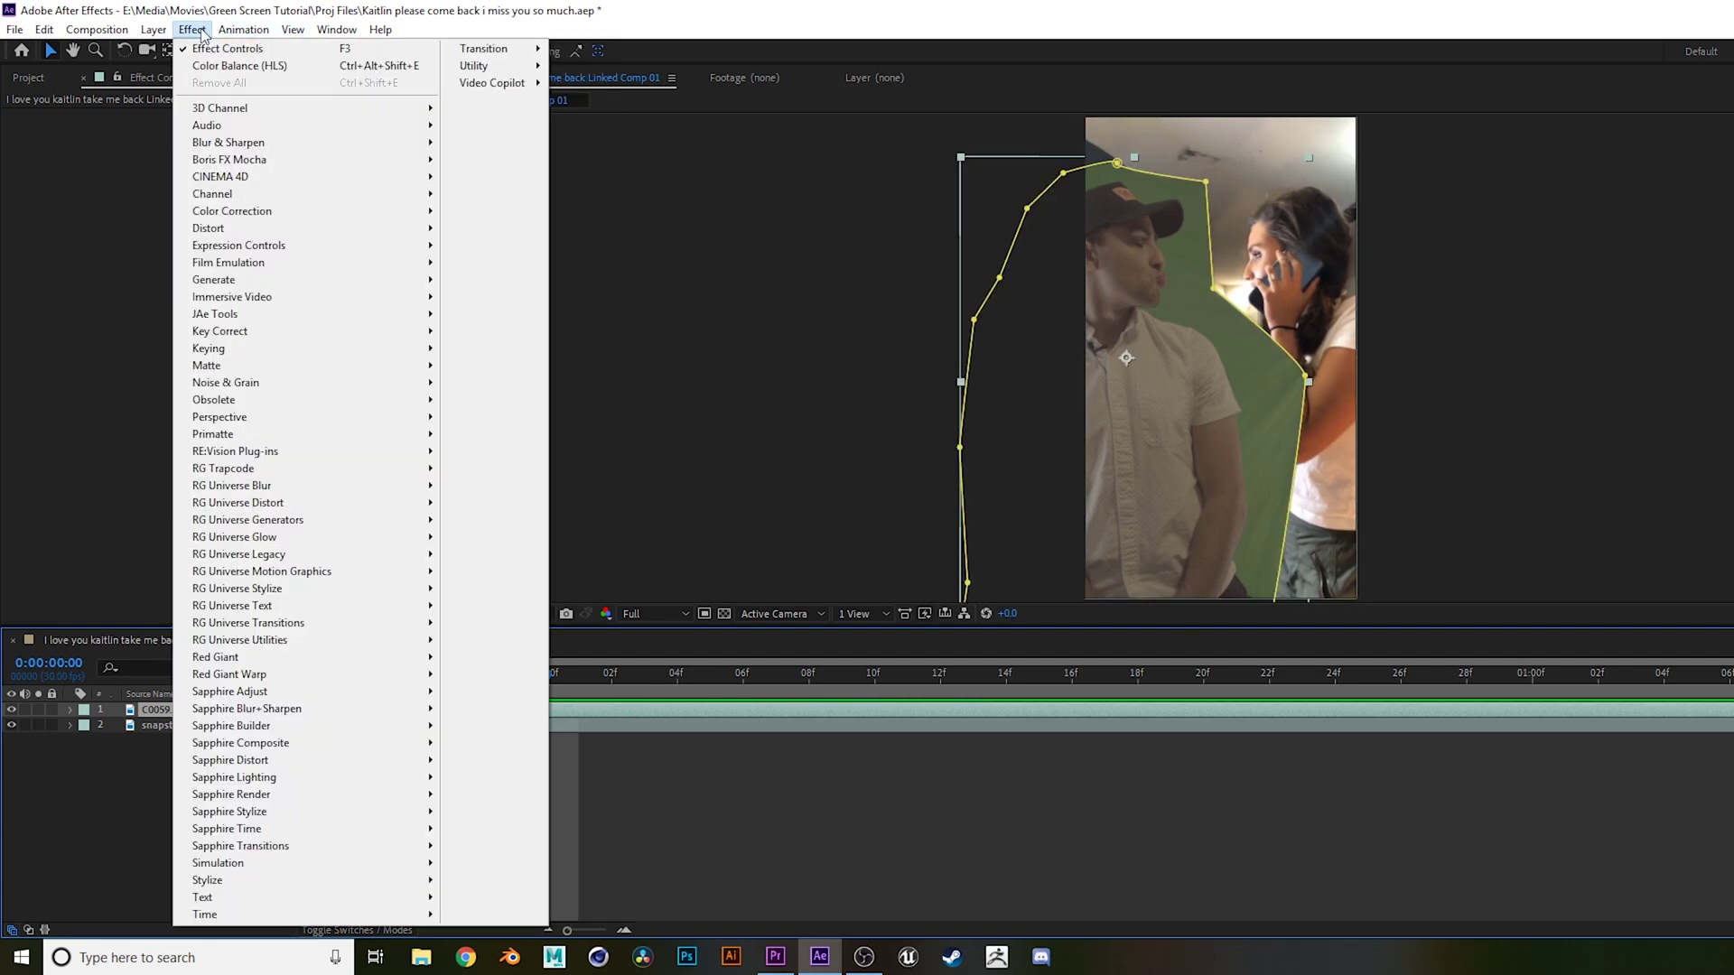
{"action": "mouse_move", "coordinate": [243, 355]}
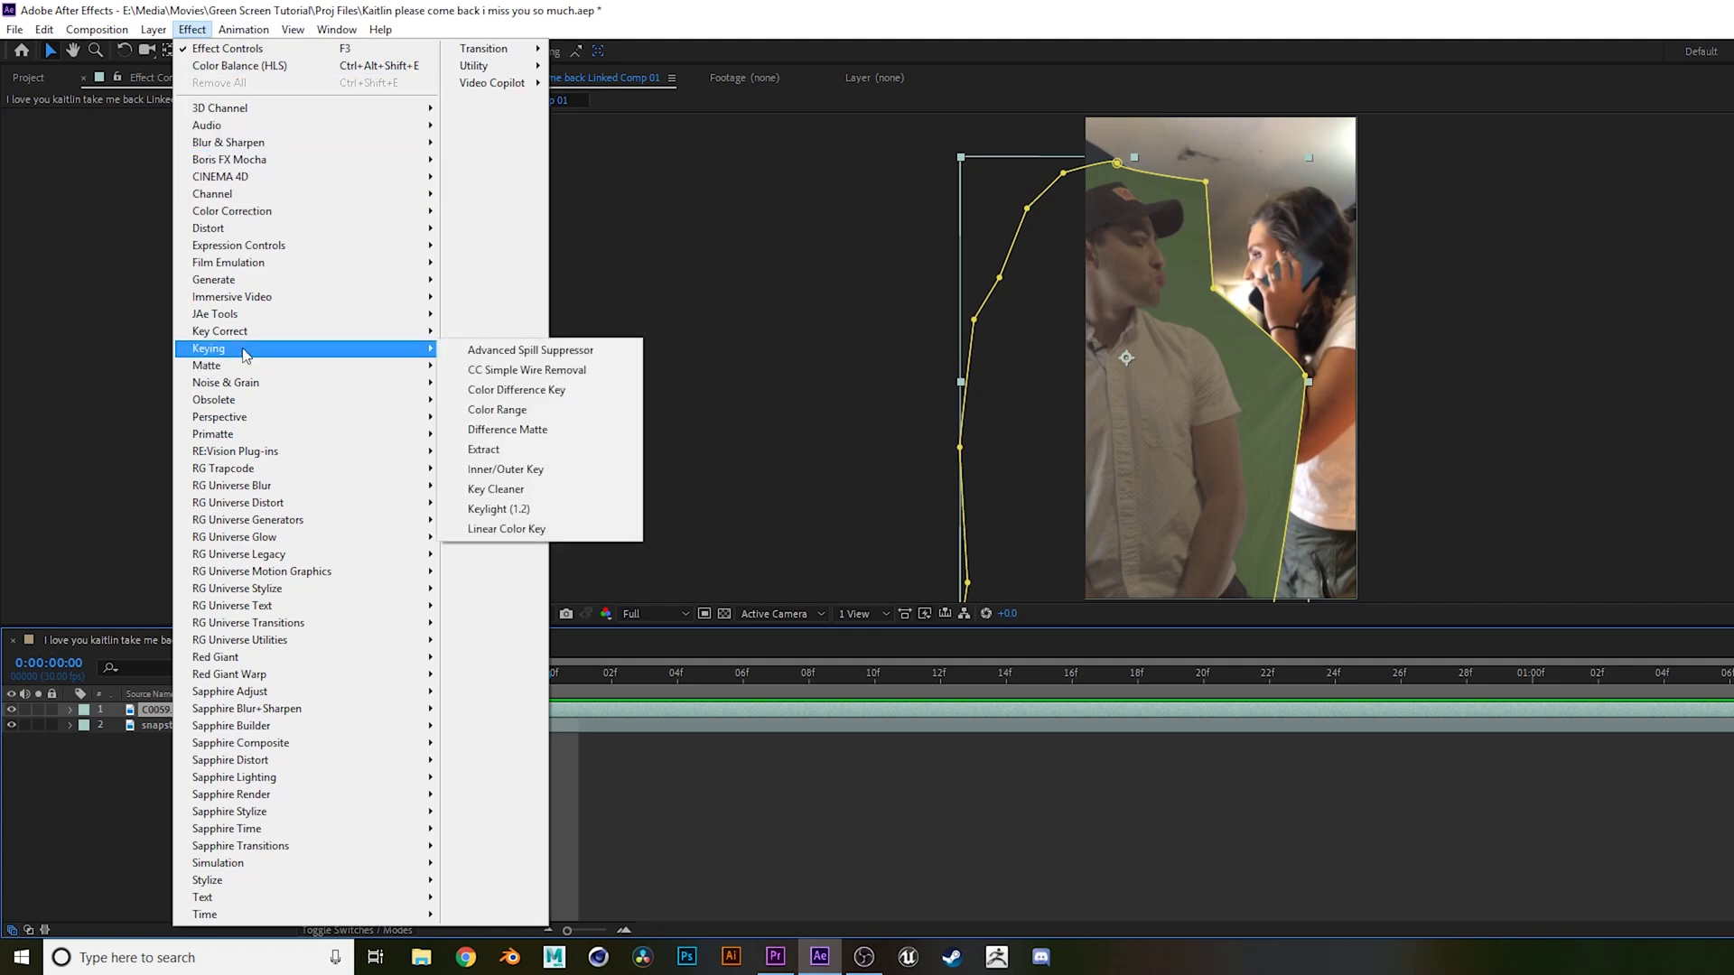
{"action": "left_click", "coordinate": [529, 508]}
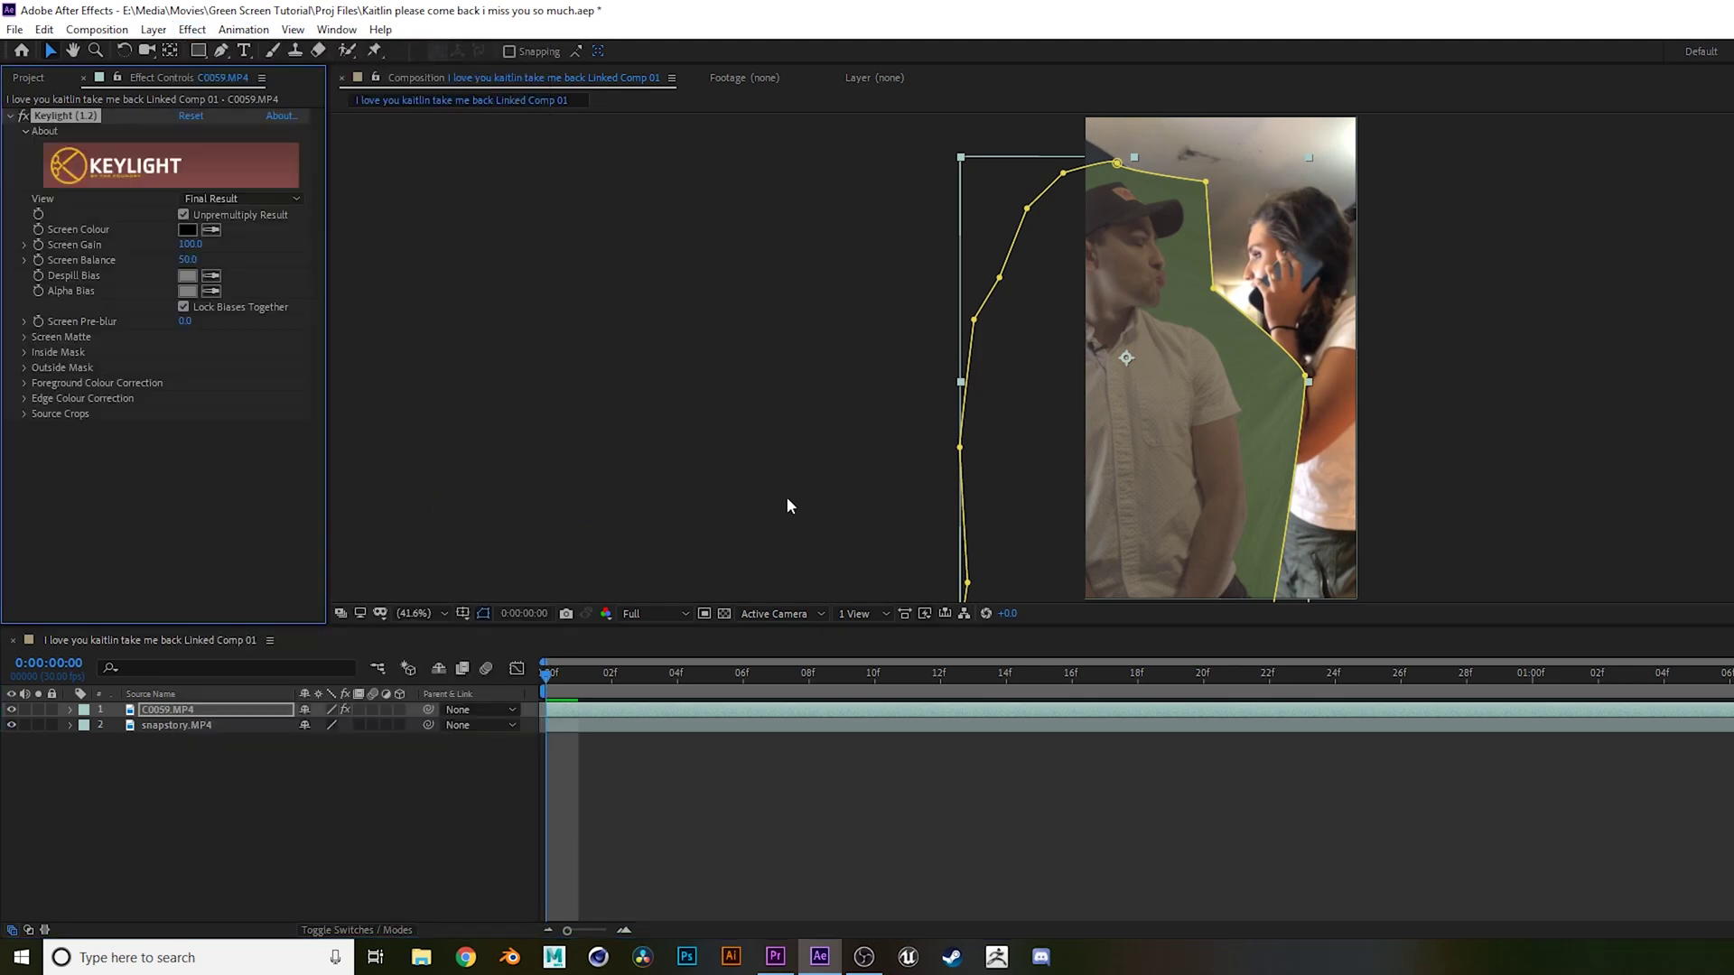
{"action": "left_click", "coordinate": [211, 229]}
{"action": "left_click", "coordinate": [1176, 305]}
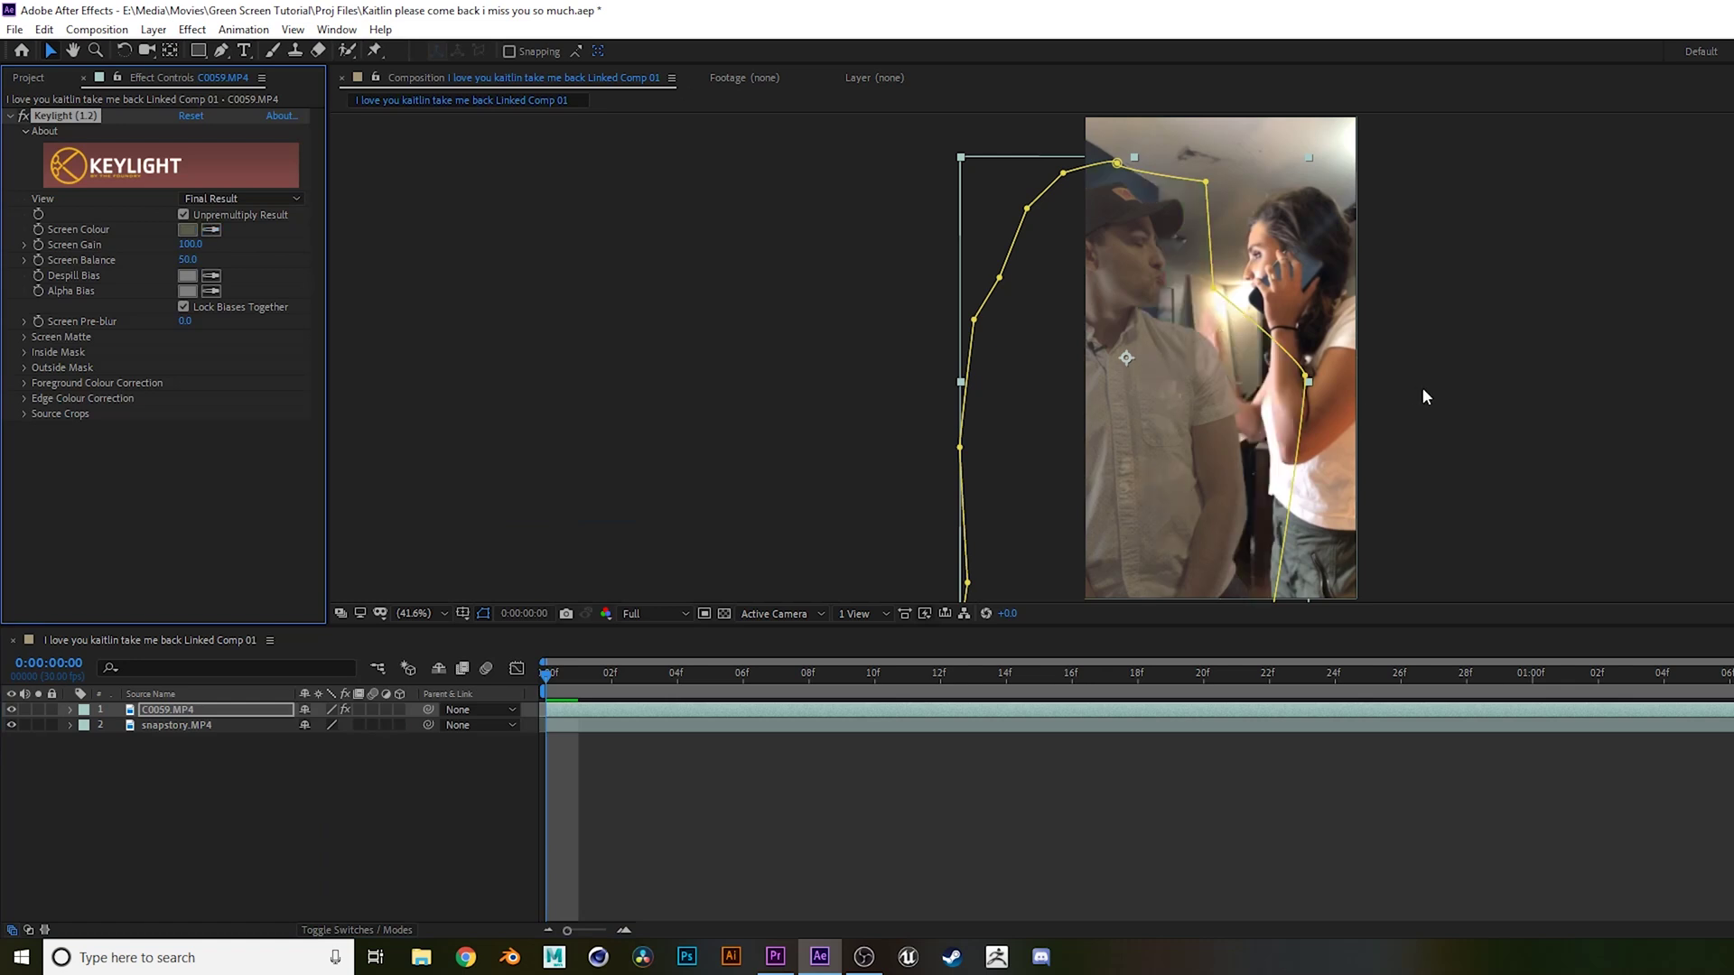
{"action": "left_click", "coordinate": [242, 199]}
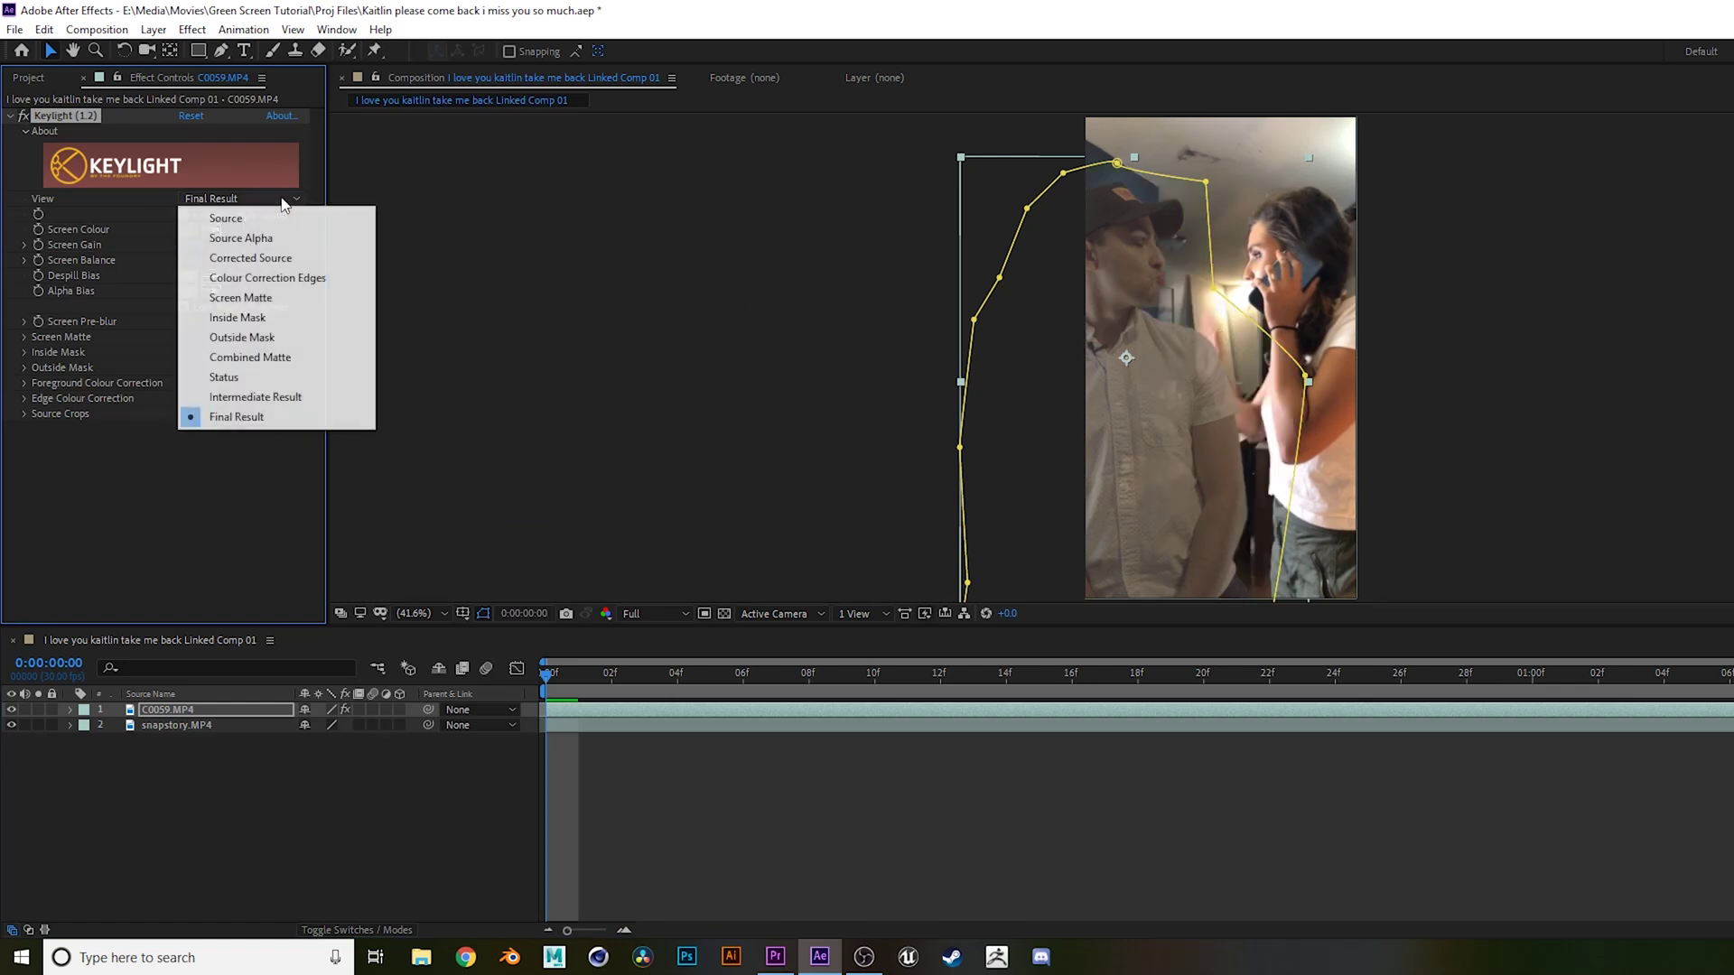
{"action": "left_click", "coordinate": [280, 296]}
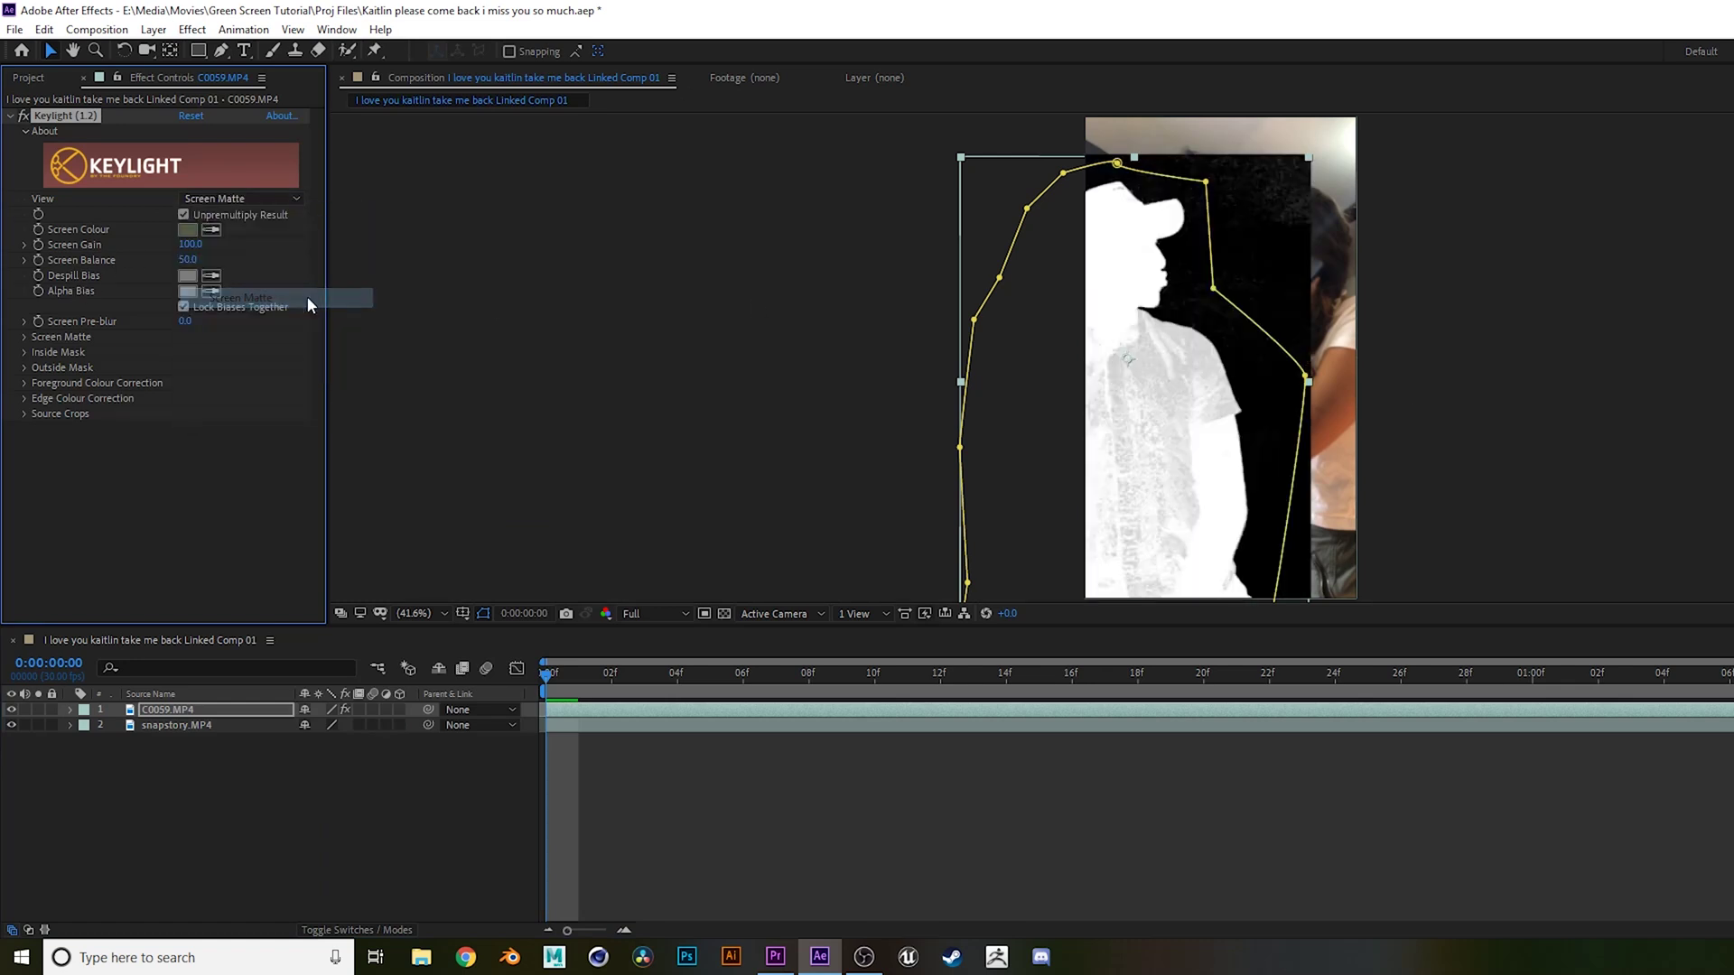
{"action": "left_click", "coordinate": [24, 337]}
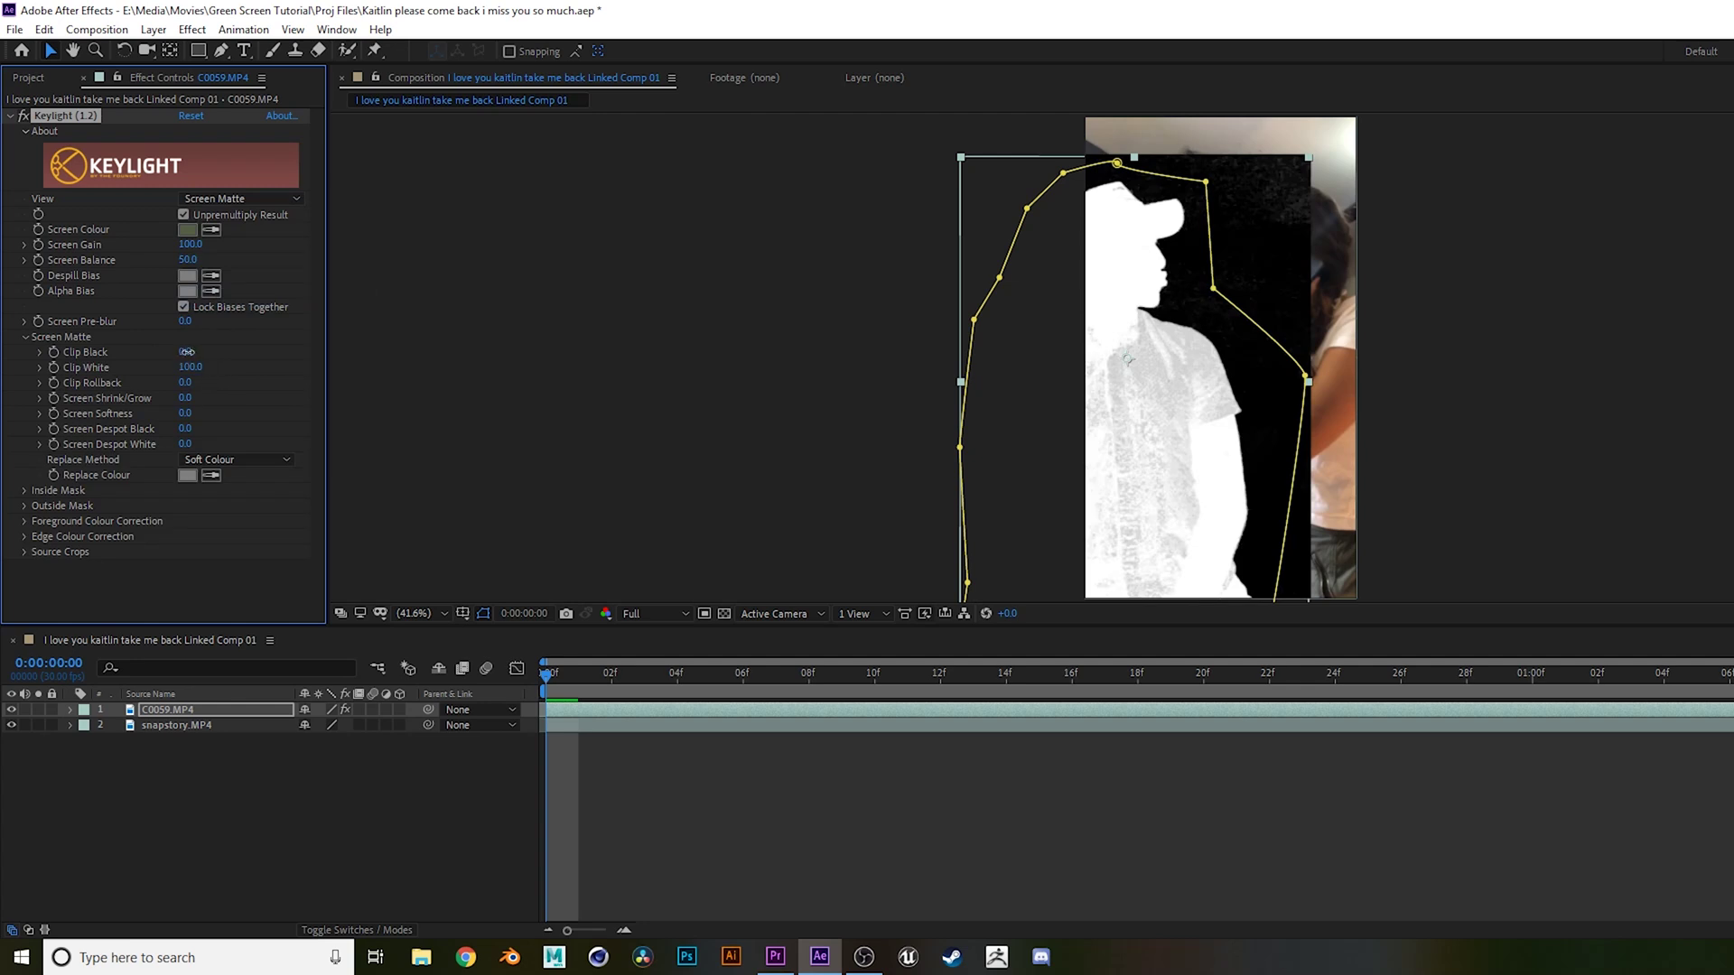
{"action": "left_click_drag", "start_coordinate": [187, 352], "coordinate": [146, 369]}
{"action": "left_click", "coordinate": [240, 199]}
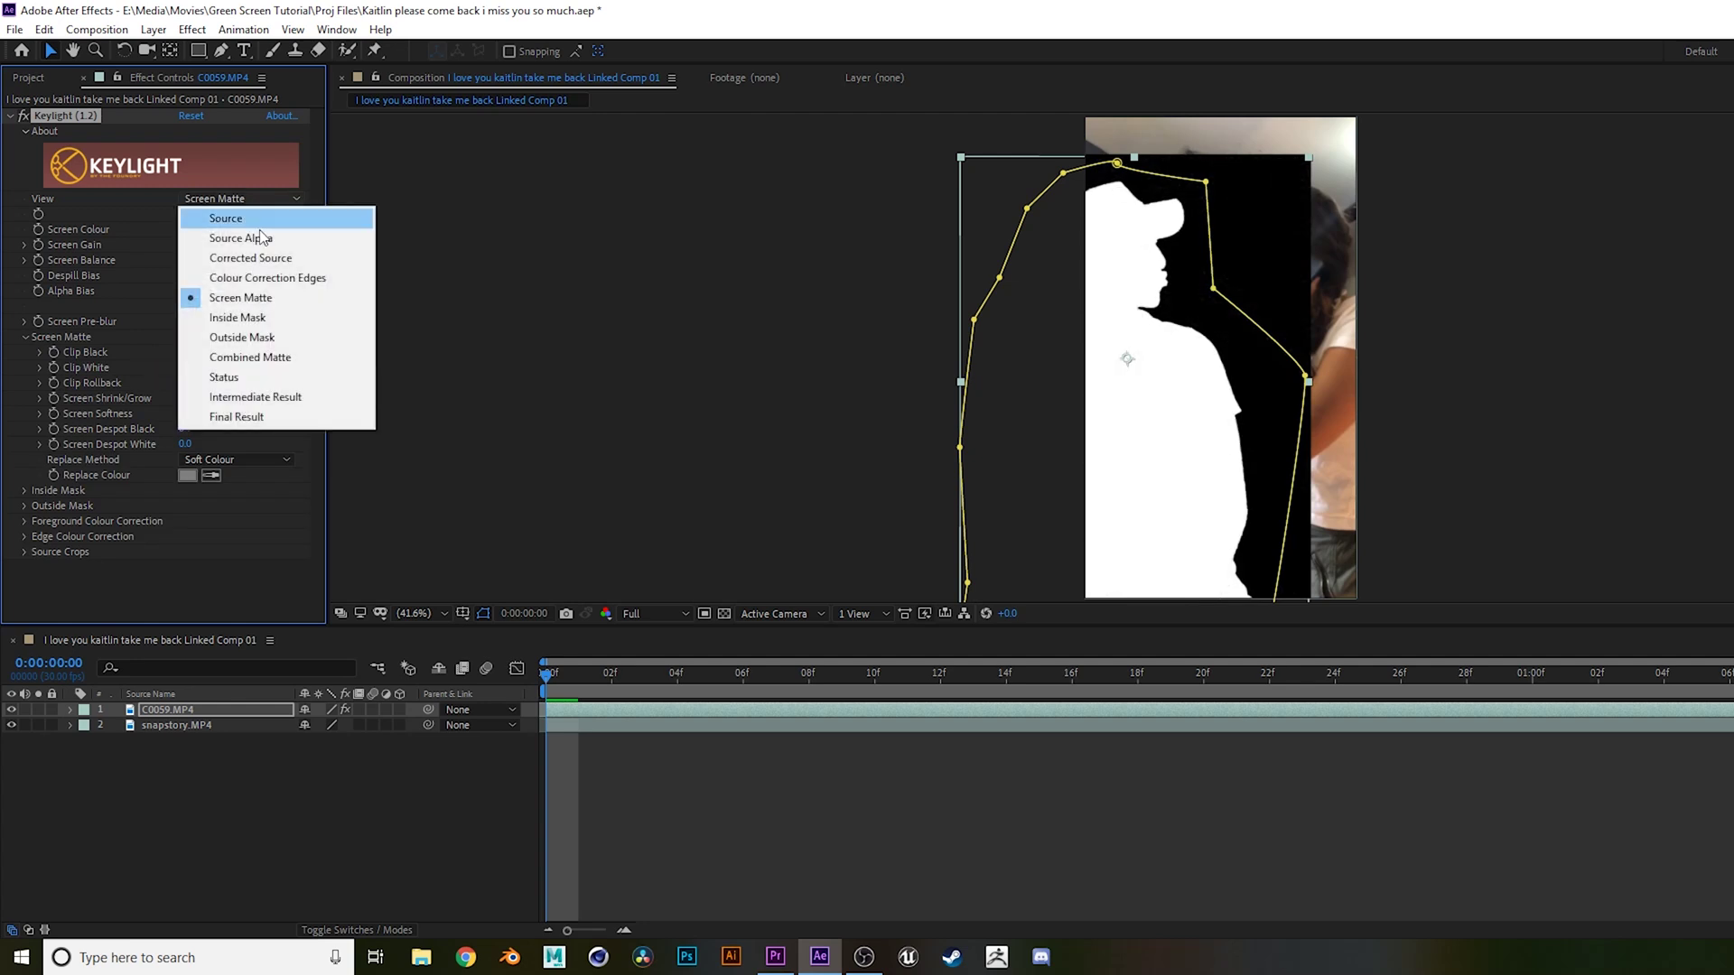
{"action": "left_click", "coordinate": [225, 416]}
{"action": "left_click", "coordinate": [1110, 806]}
{"action": "key", "text": "space"}
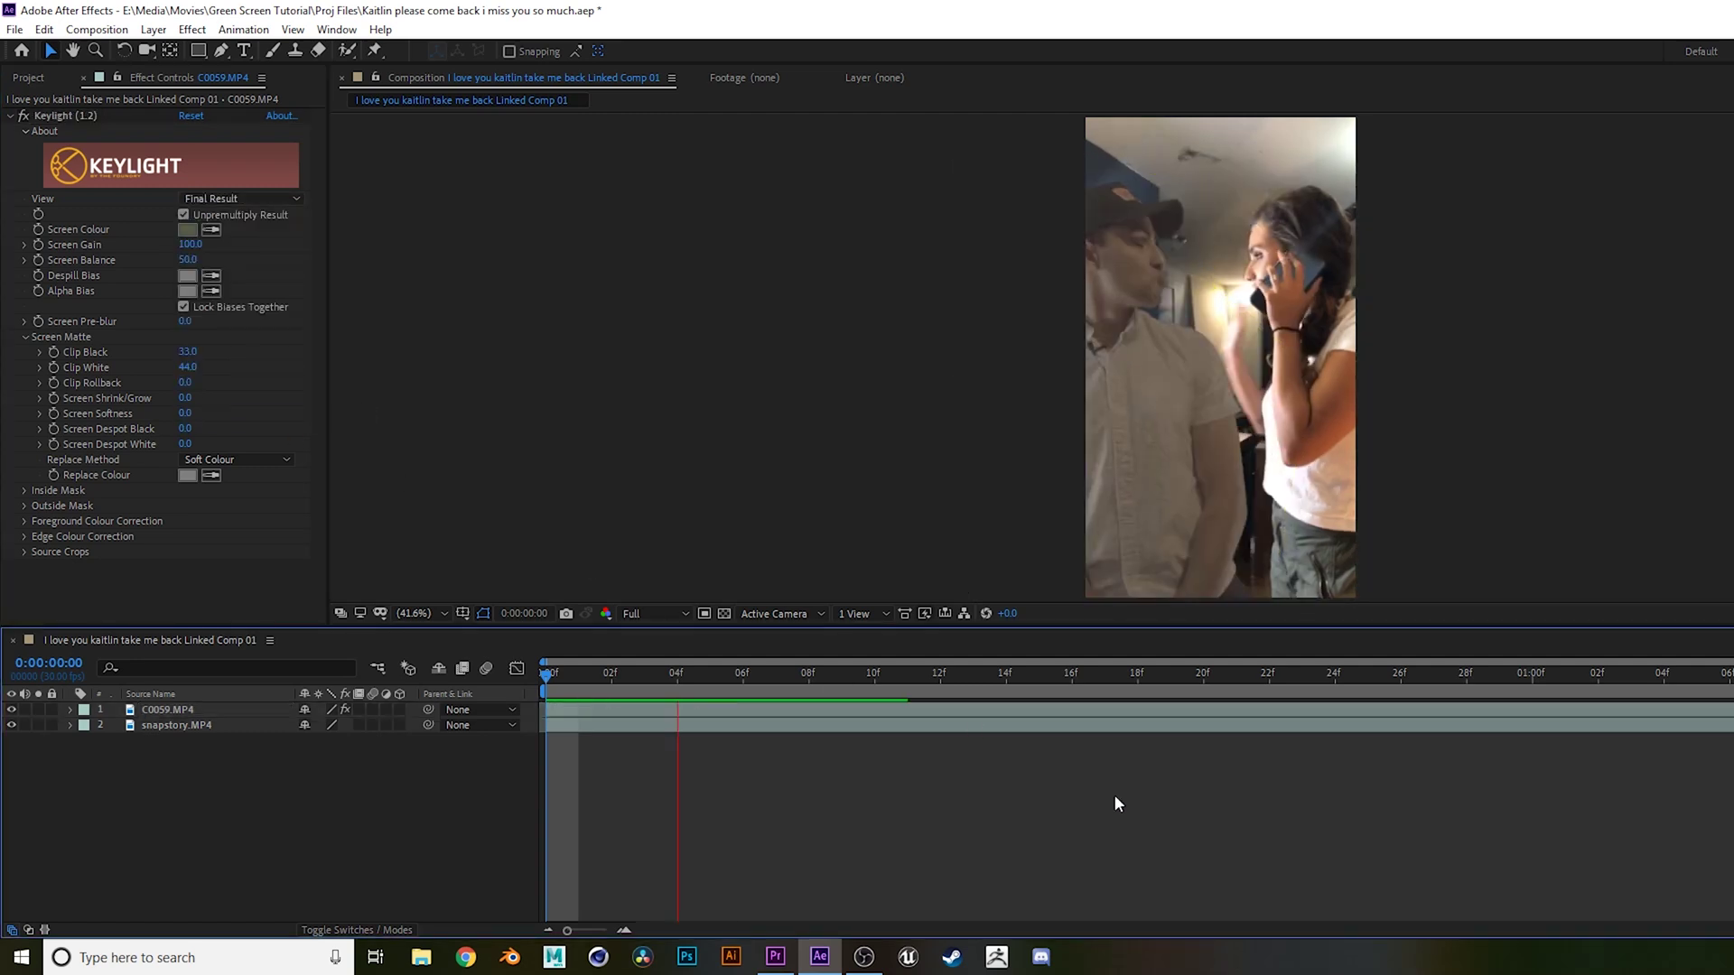
{"action": "key", "text": "space"}
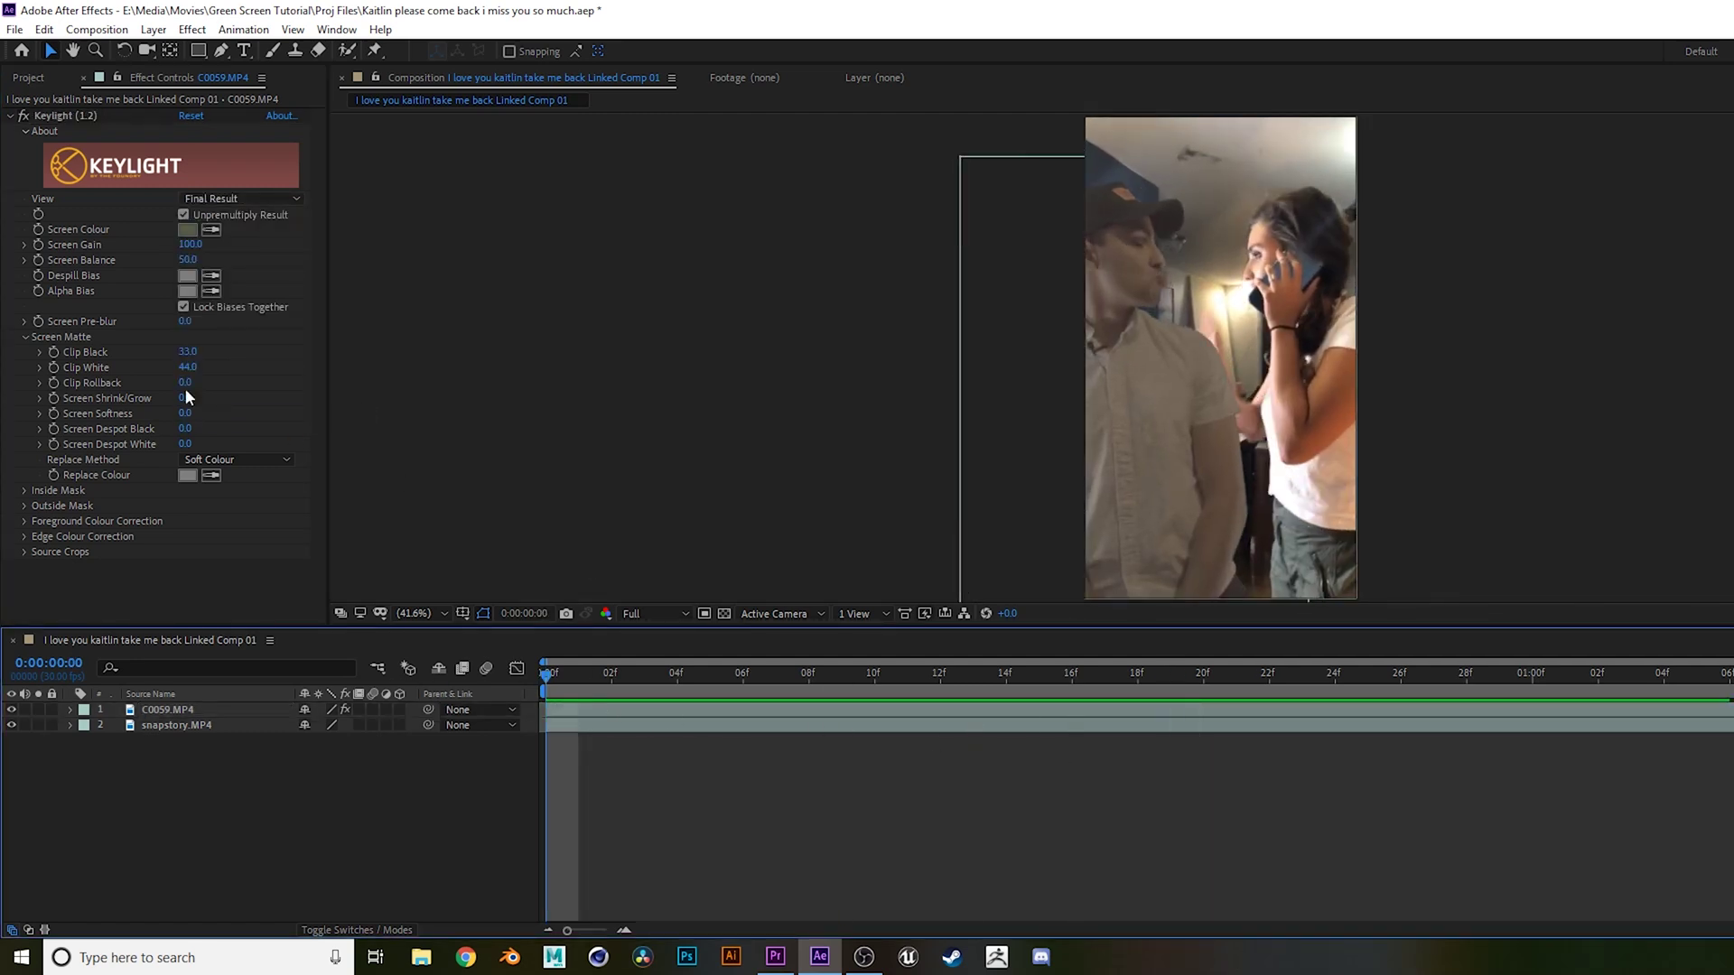
{"action": "left_click", "coordinate": [74, 117]}
Step: Delete Keylight and key the green with Color Key, sampling it and raising Color Tolerance
{"action": "key", "text": "Delete"}
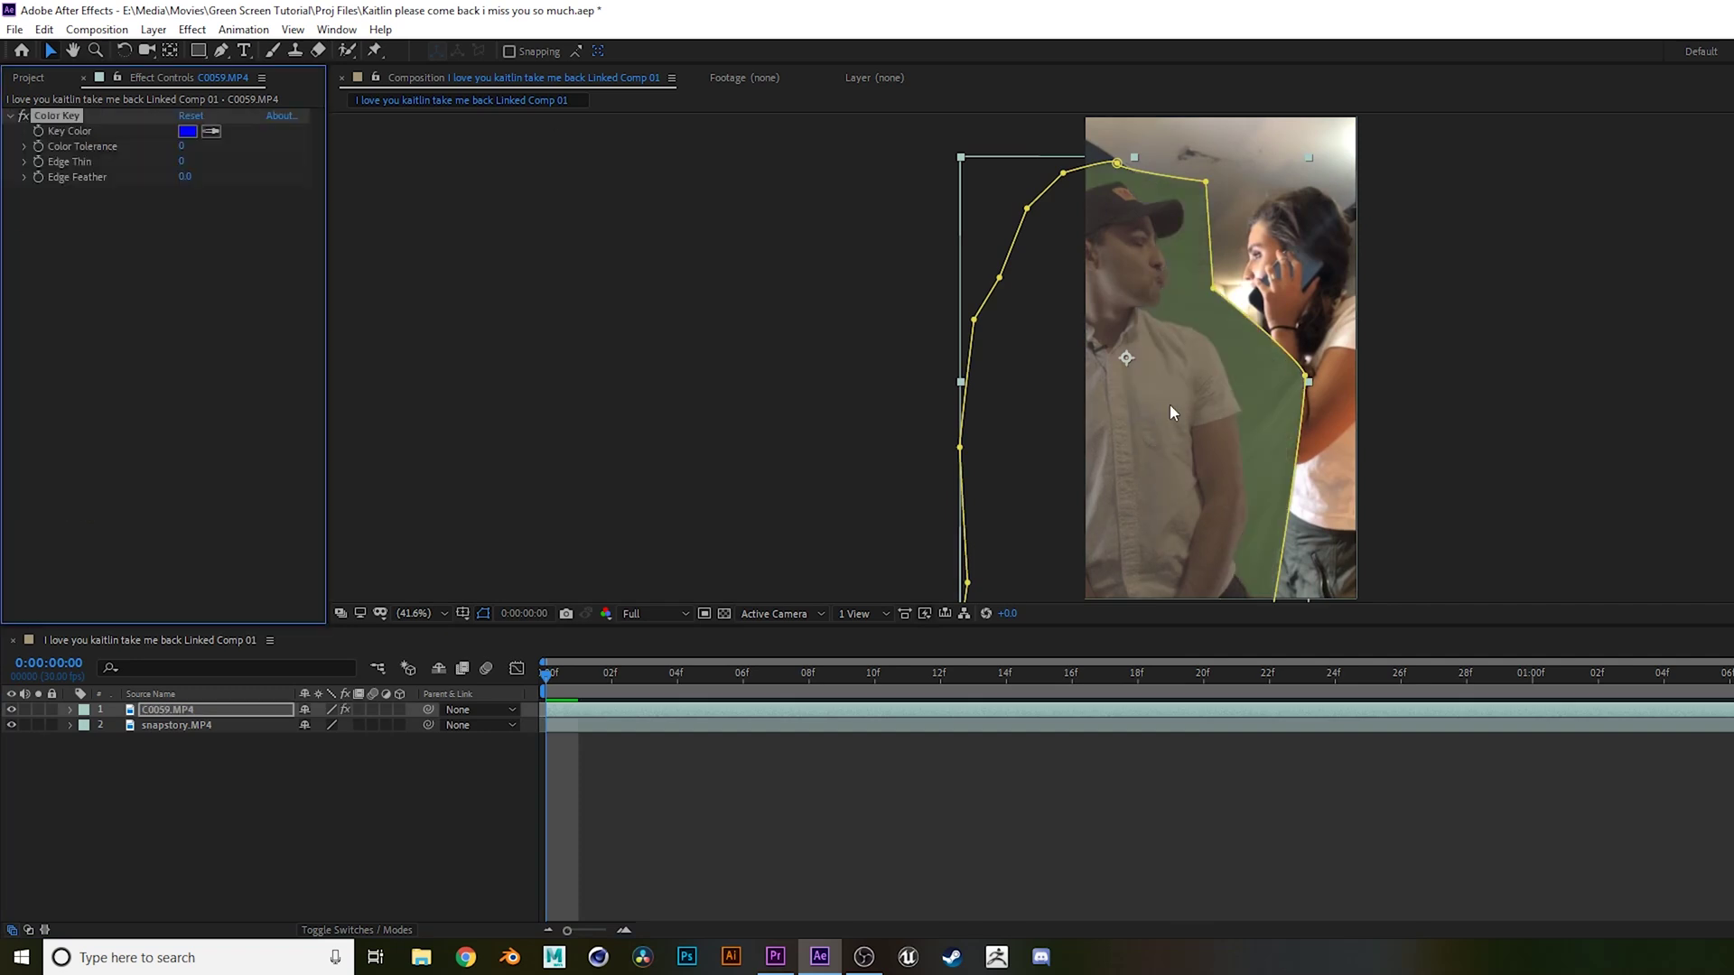
{"action": "left_click", "coordinate": [210, 131]}
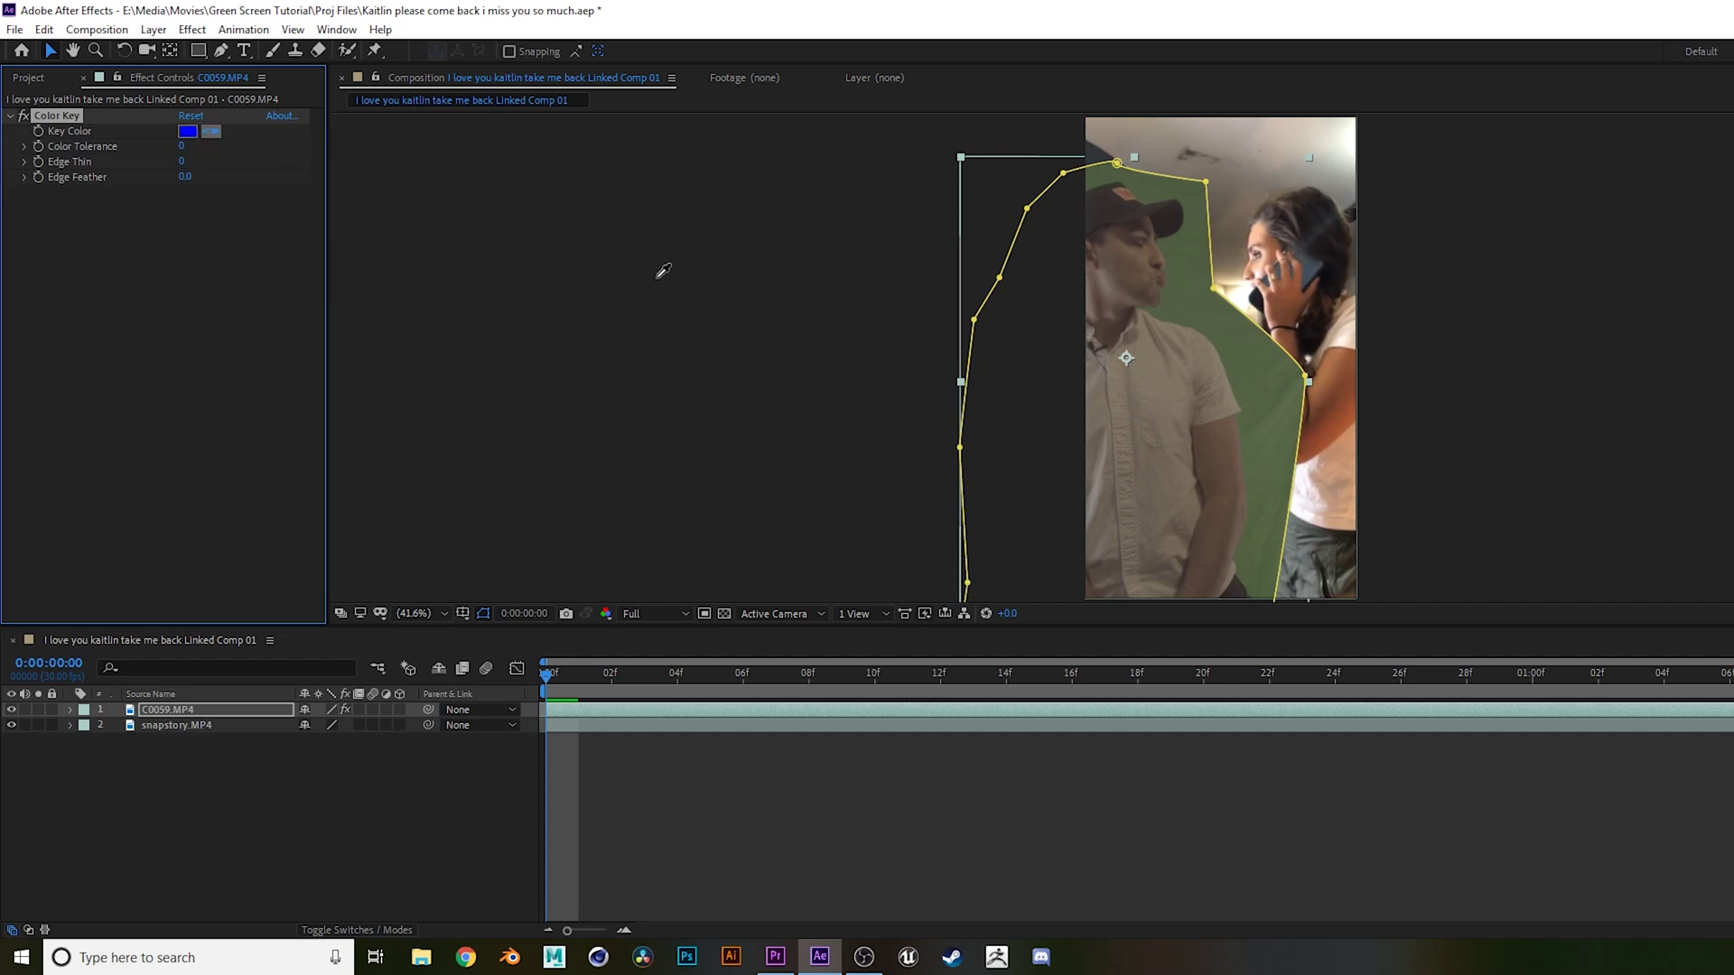
{"action": "left_click", "coordinate": [1202, 234]}
{"action": "left_click_drag", "start_coordinate": [181, 146], "coordinate": [199, 150]}
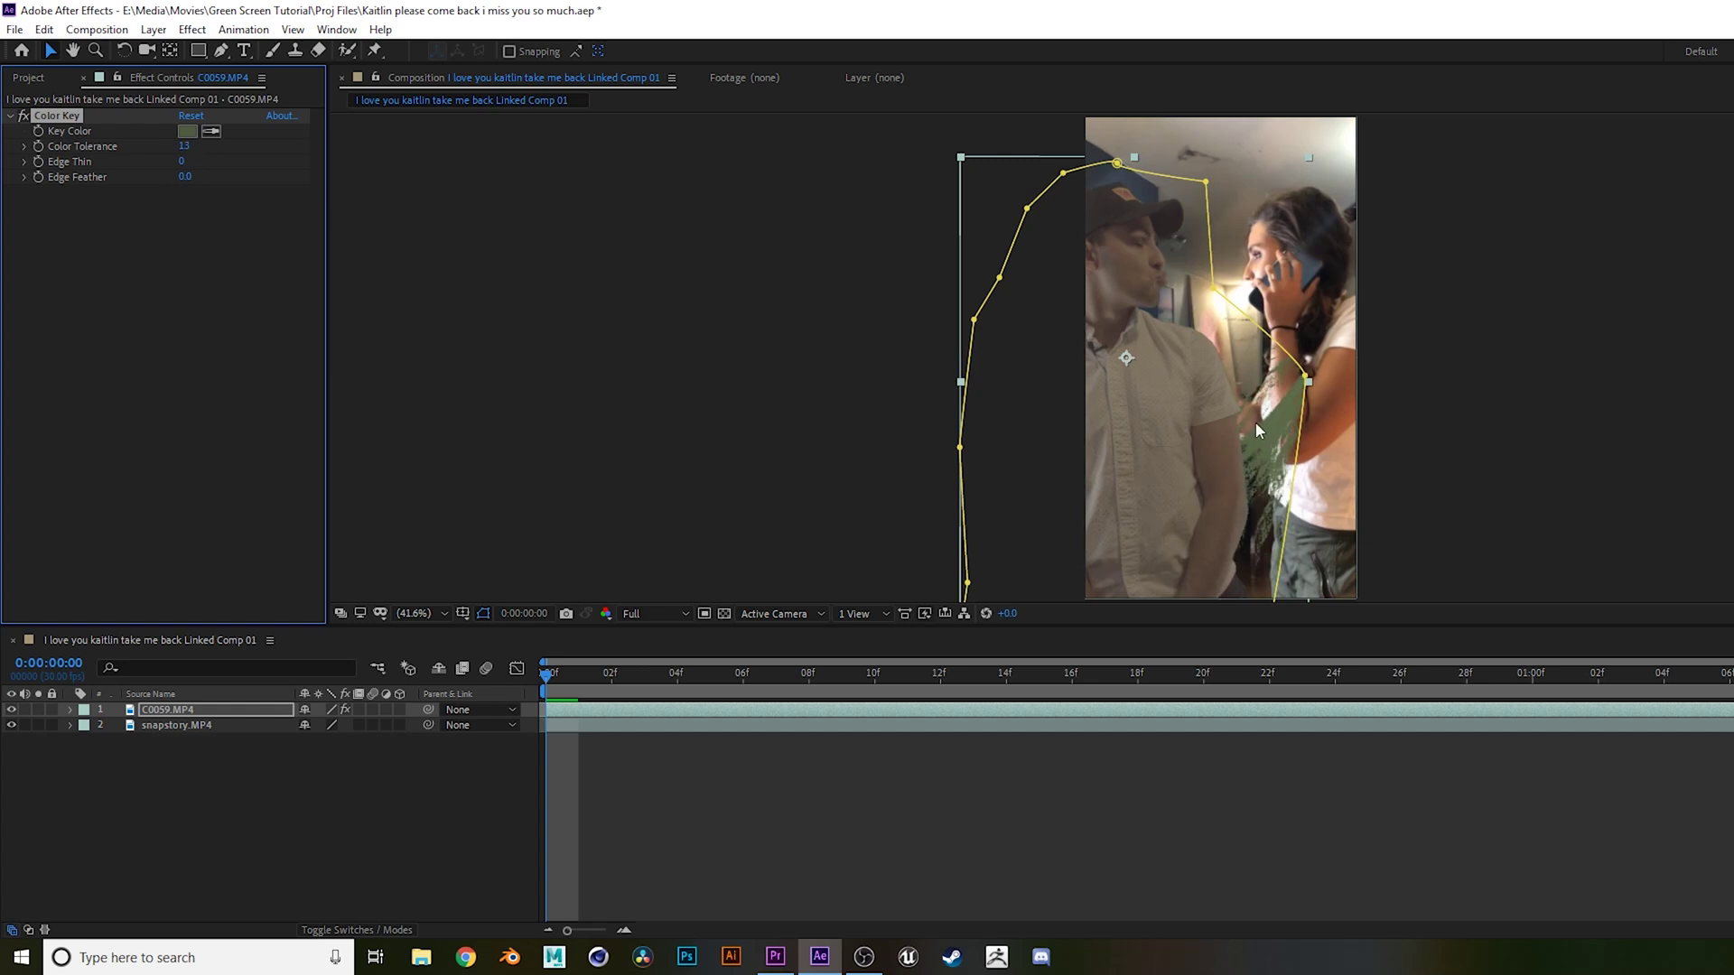
{"action": "left_click", "coordinate": [10, 116]}
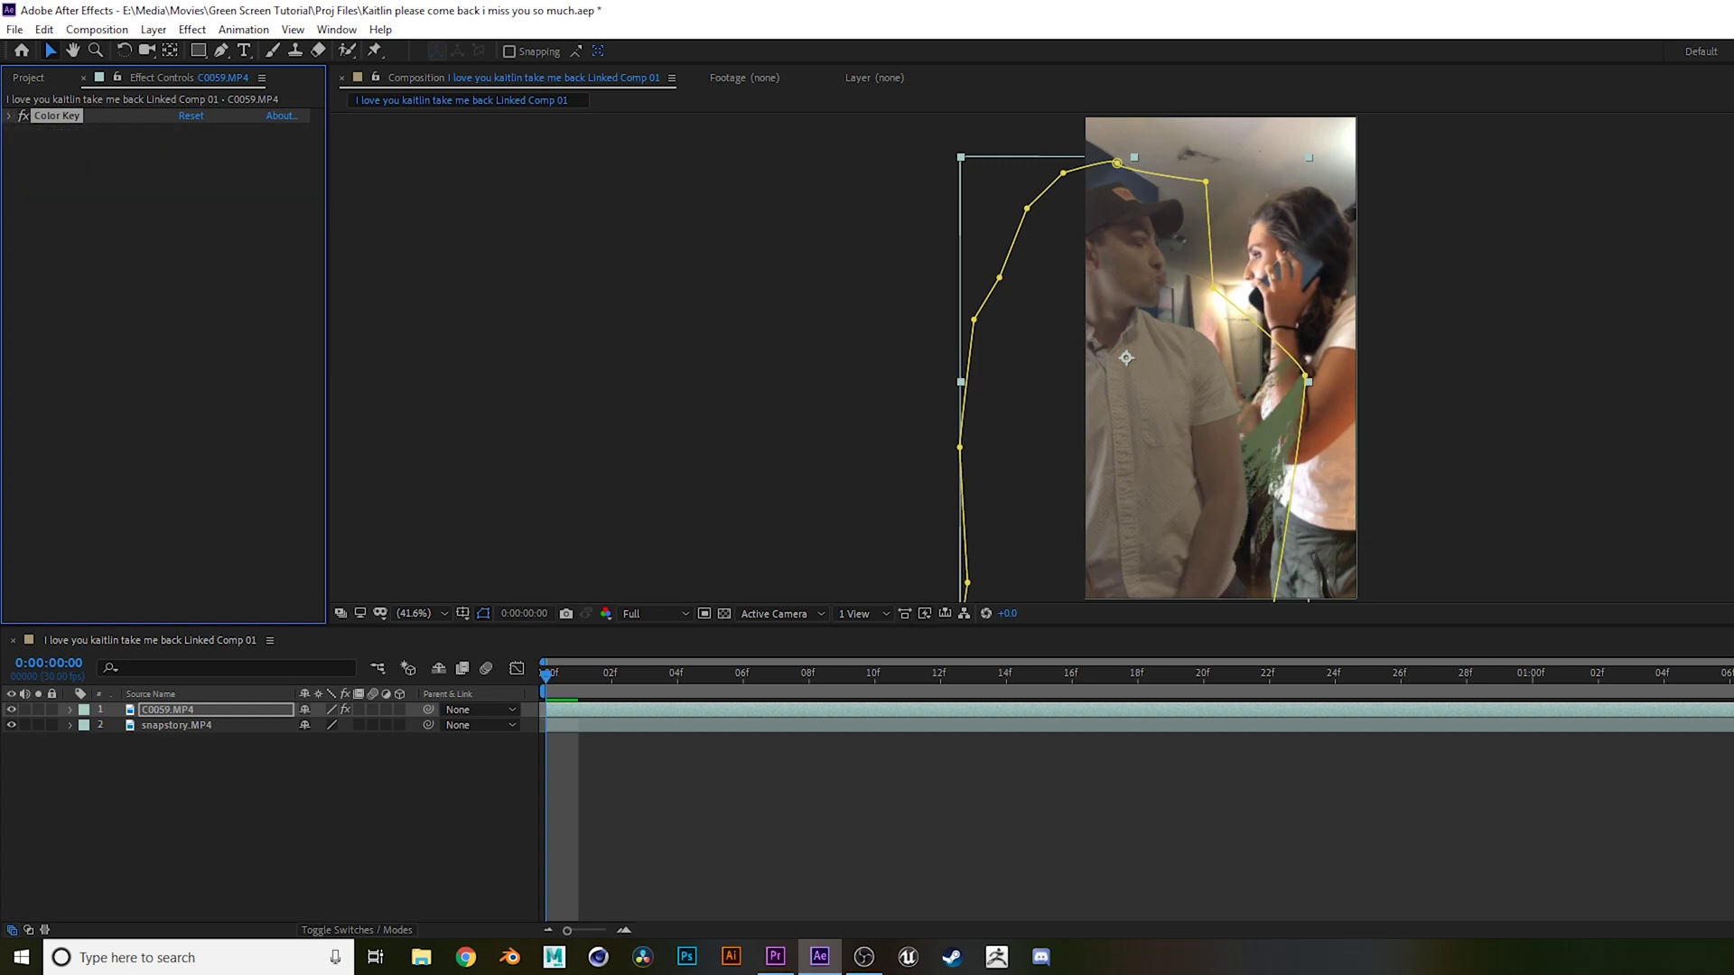
Step: Duplicate the Color Key and sample the leftover grey-green edges with higher tolerance
{"action": "key", "text": "ctrl+alt+shift+e"}
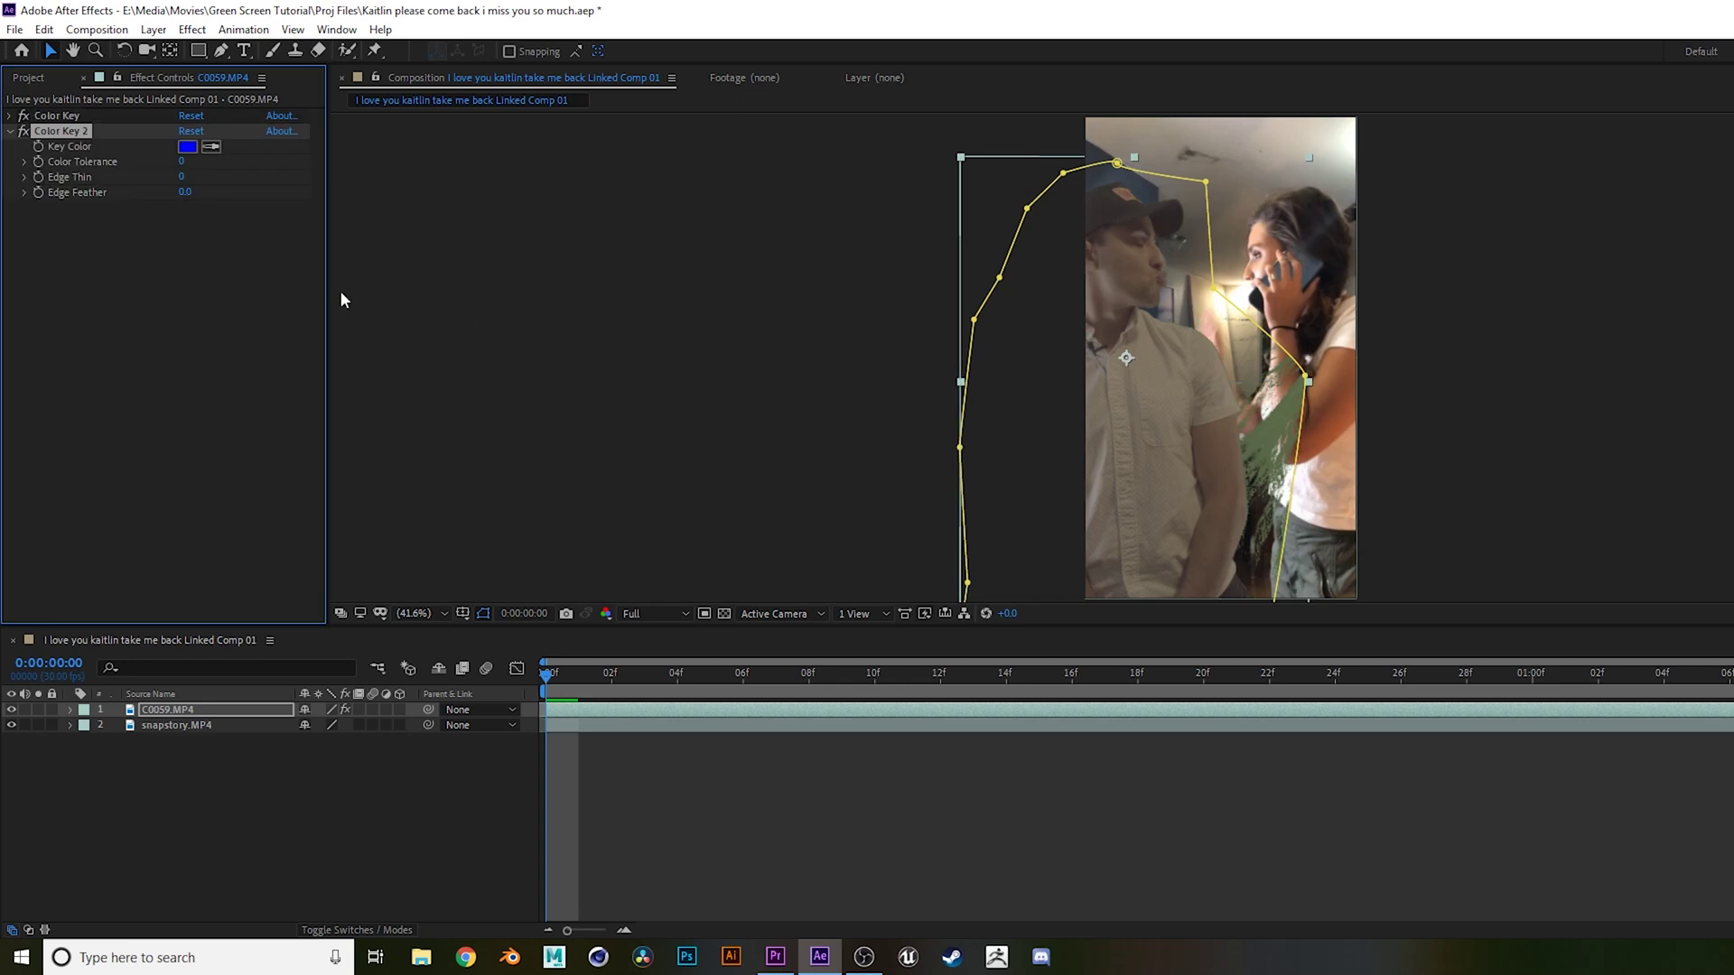
{"action": "left_click", "coordinate": [210, 146]}
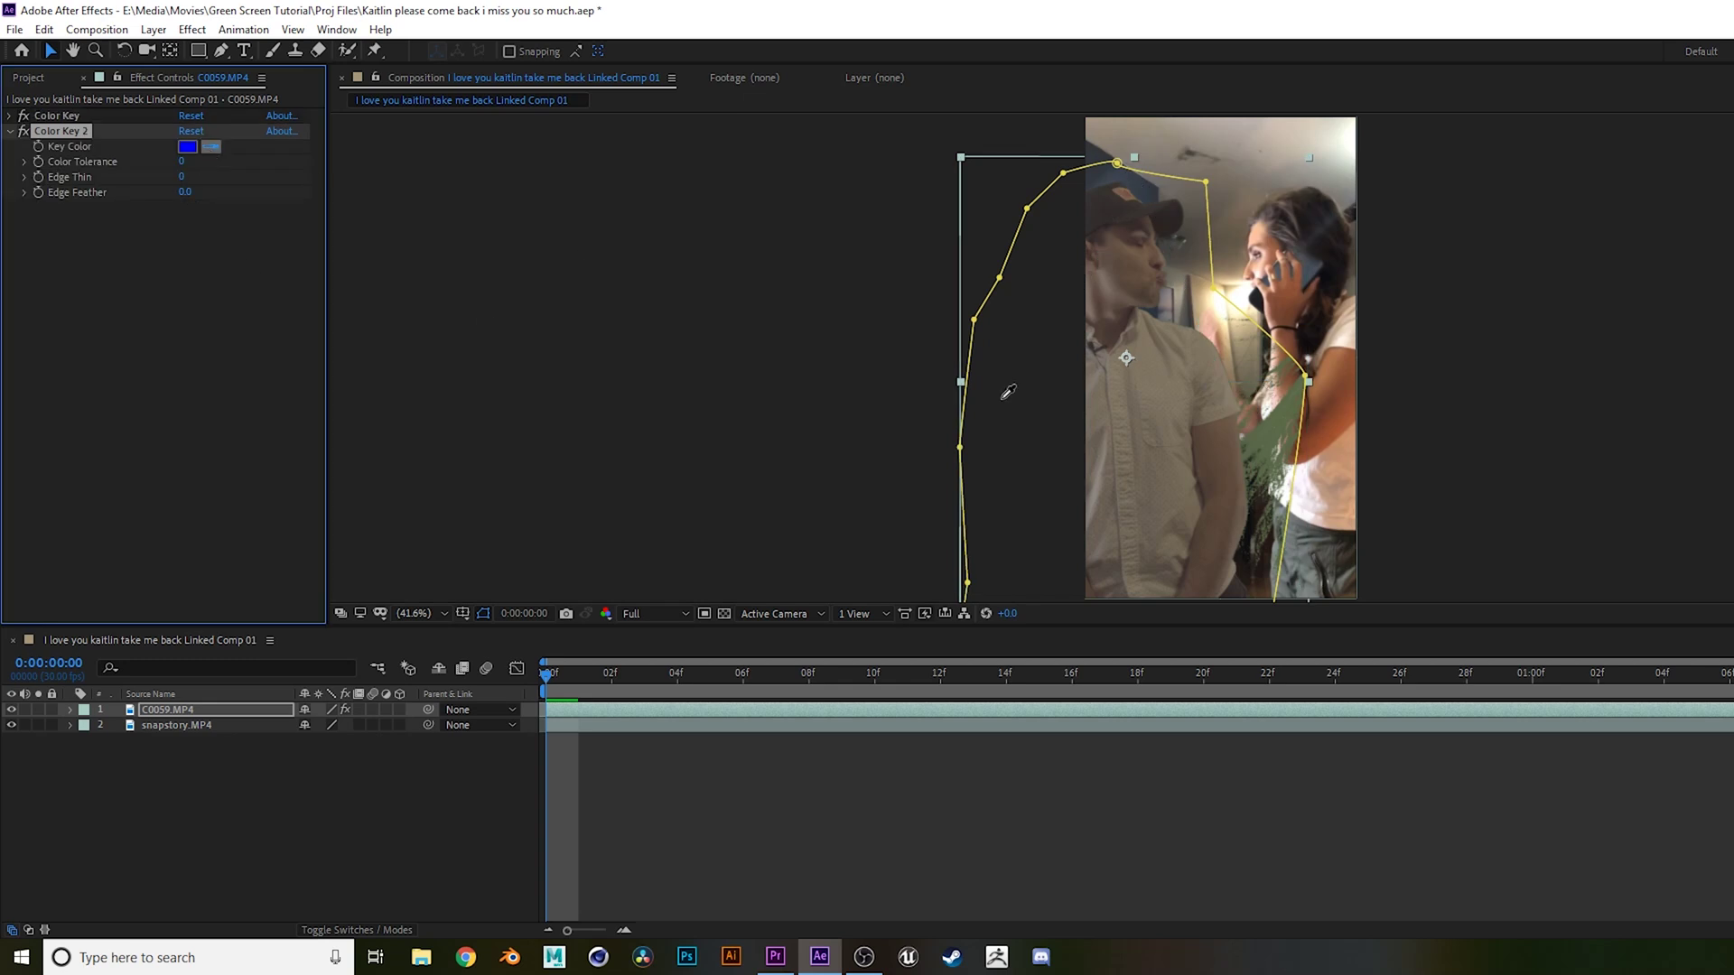
{"action": "left_click", "coordinate": [1260, 432]}
{"action": "left_click_drag", "start_coordinate": [181, 162], "coordinate": [186, 161]}
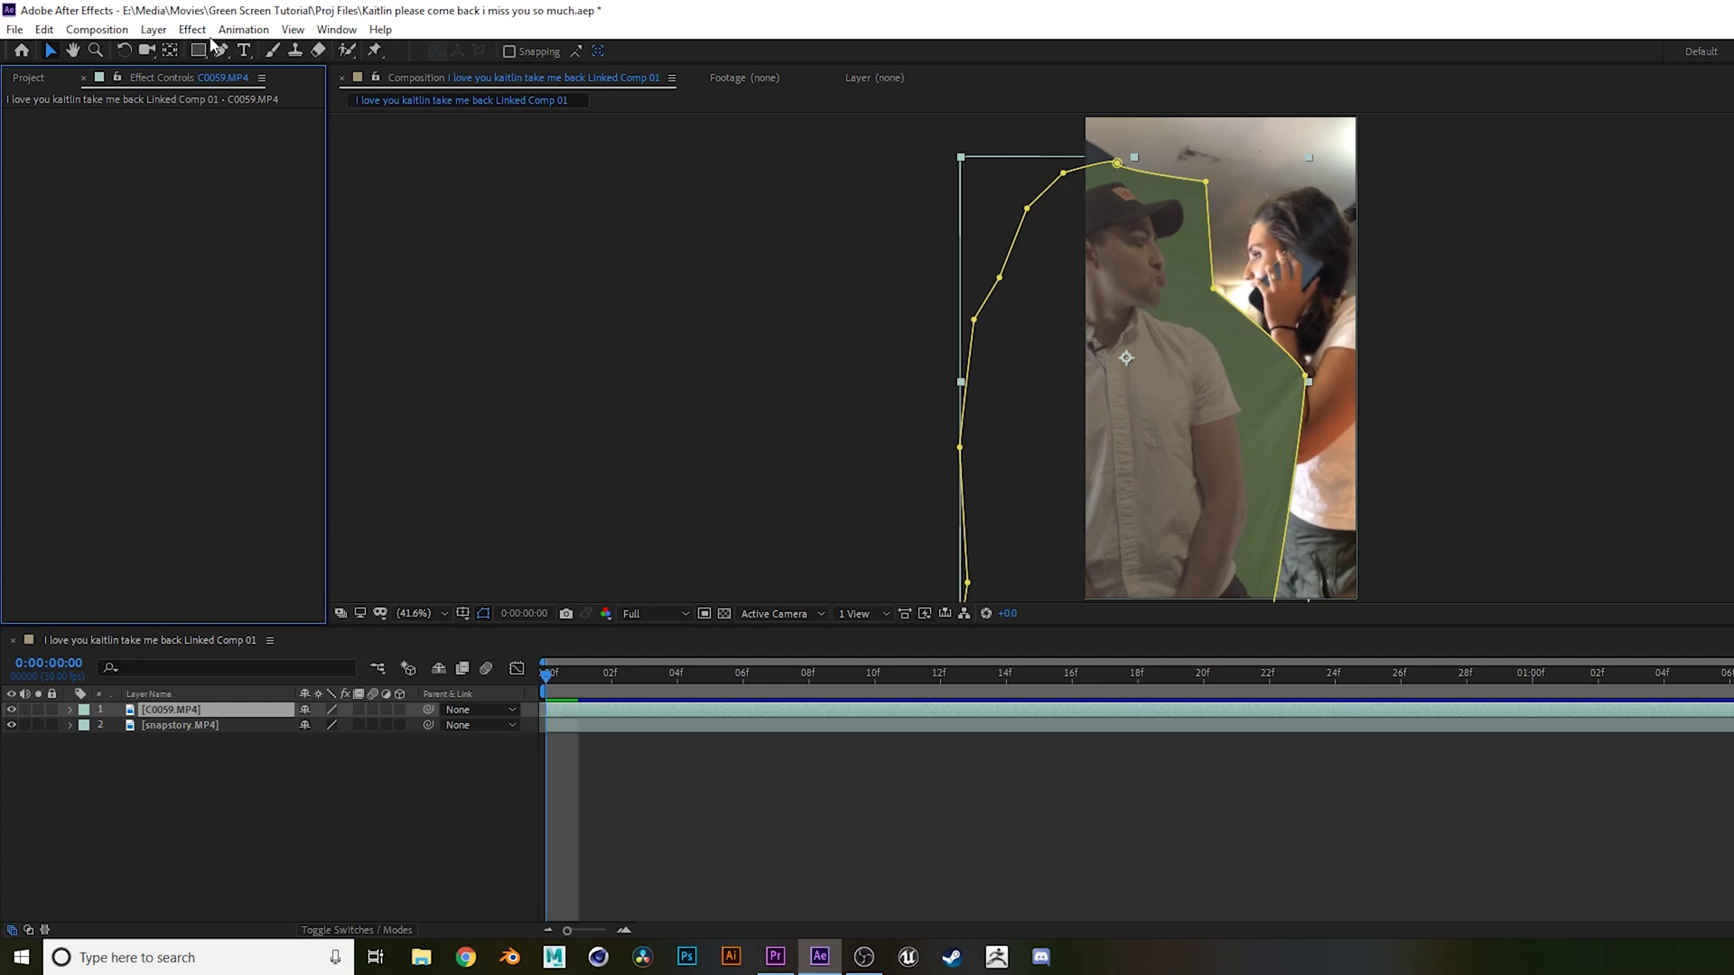
Step: Try the Primatte Keyer on C0059.MP4 and look through its settings
{"action": "left_click", "coordinate": [207, 31]}
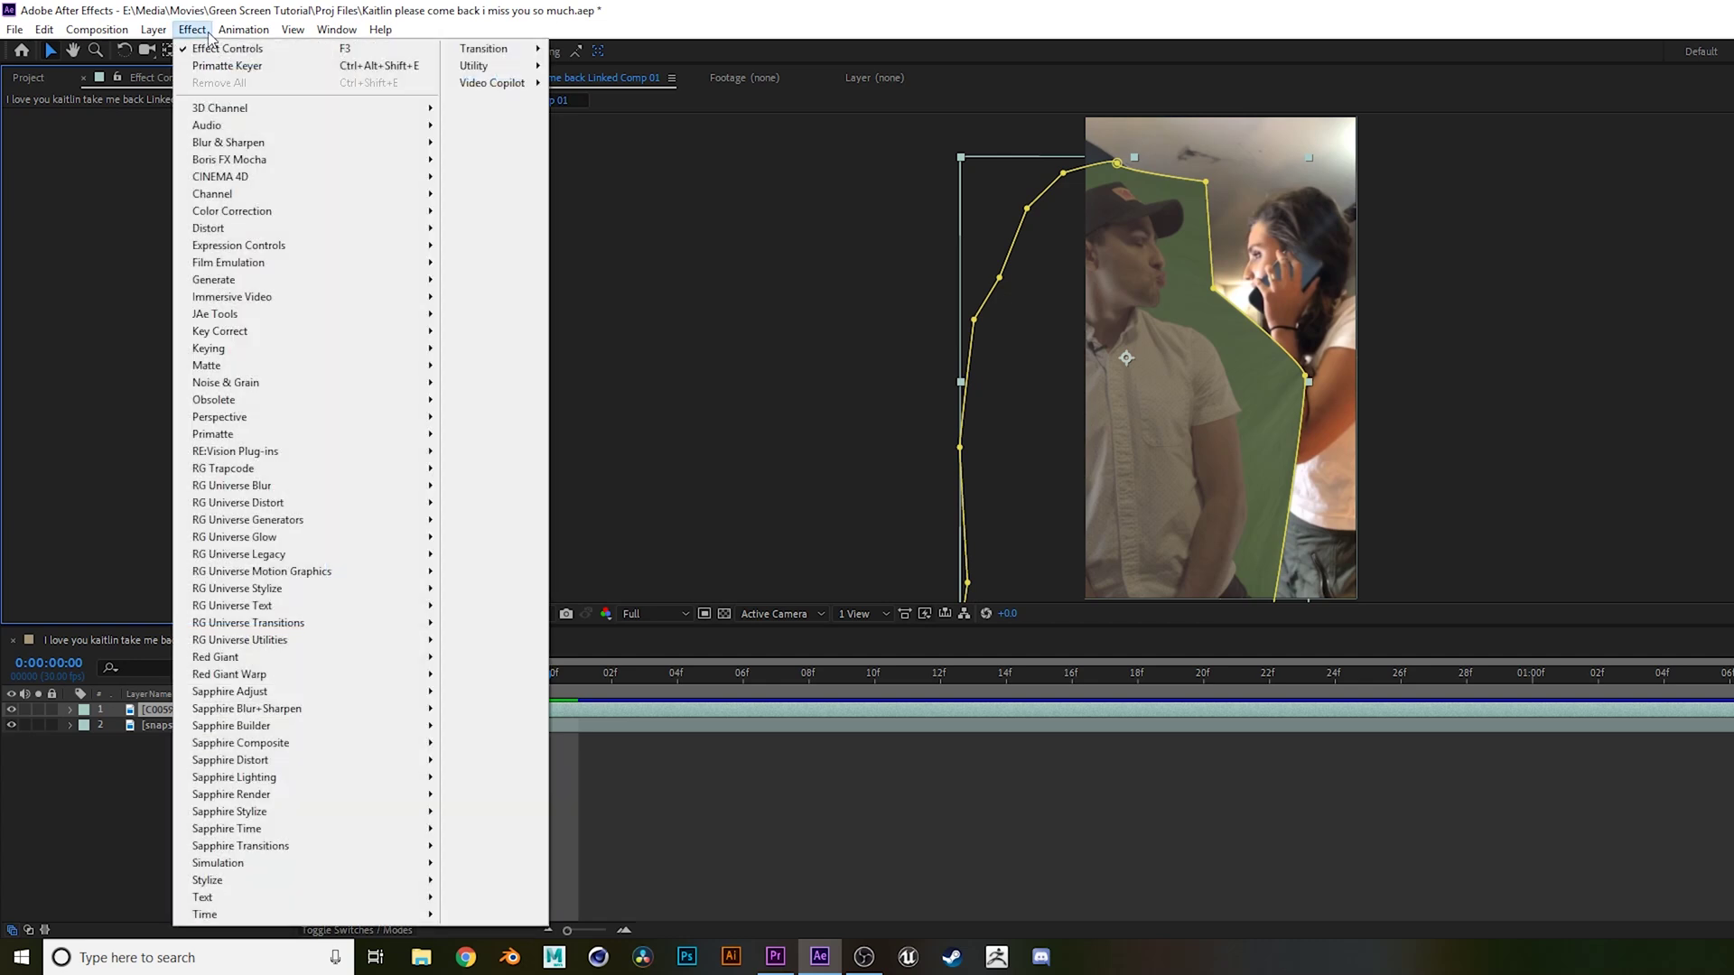
{"action": "mouse_move", "coordinate": [273, 440]}
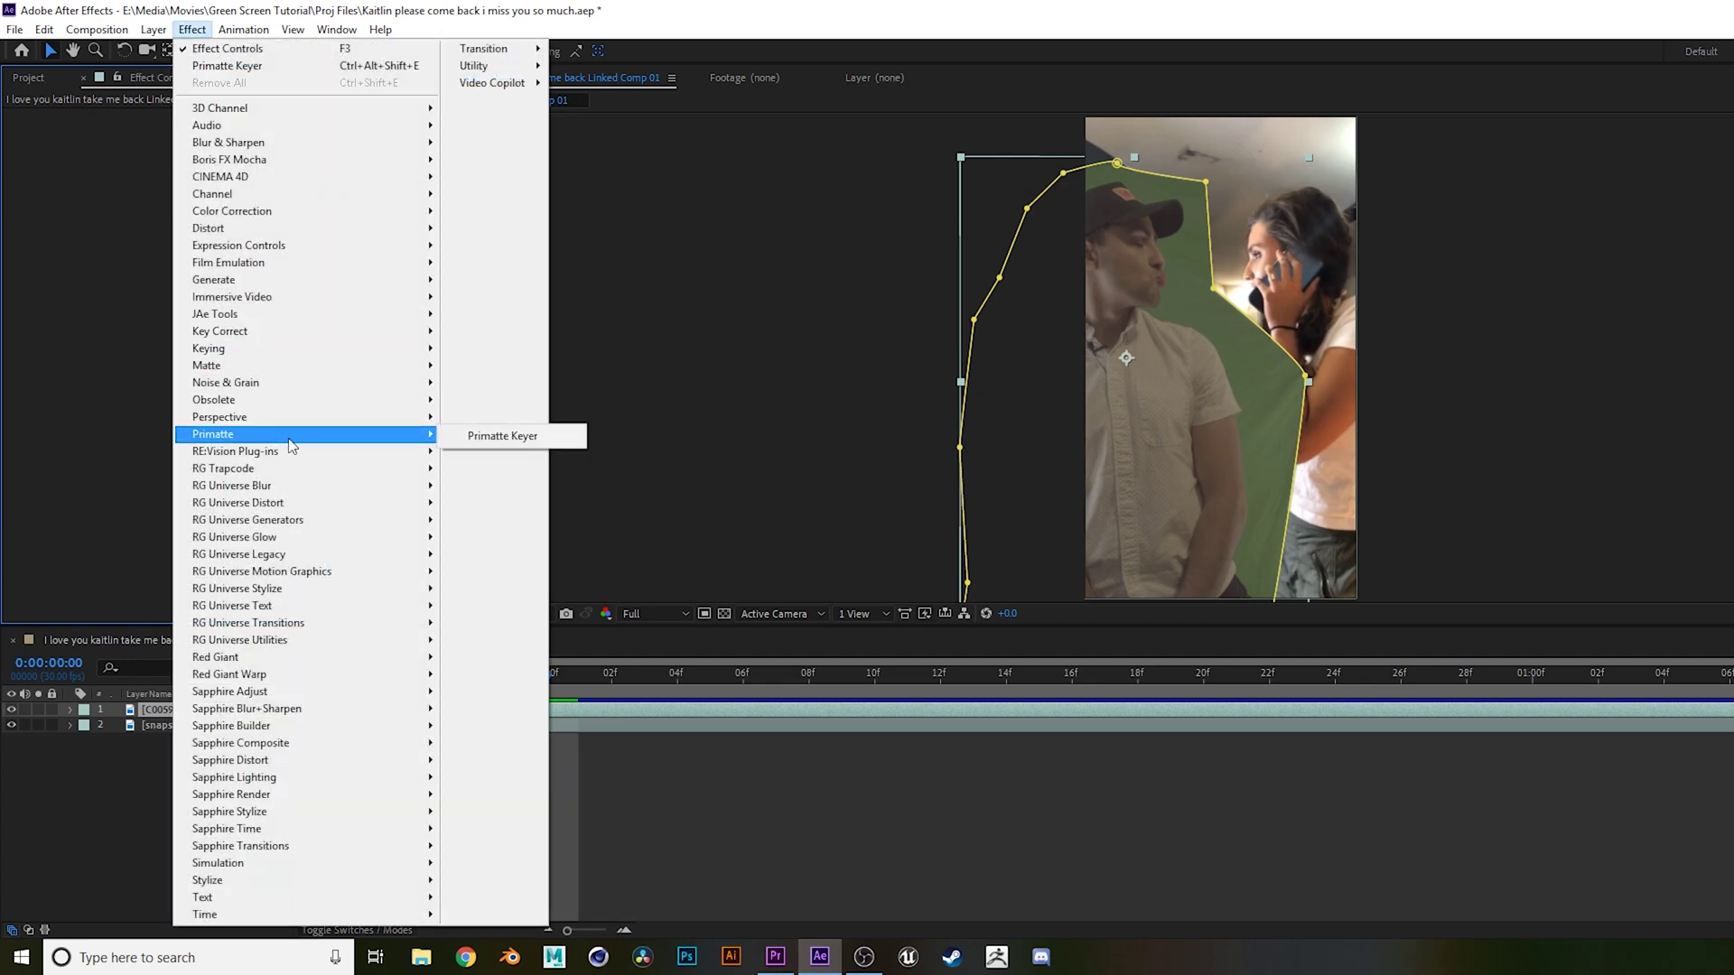
{"action": "left_click", "coordinate": [506, 436]}
{"action": "scroll", "coordinate": [218, 209], "scroll_direction": "down", "scroll_amount": 1}
{"action": "scroll", "coordinate": [218, 209], "scroll_direction": "down", "scroll_amount": 3}
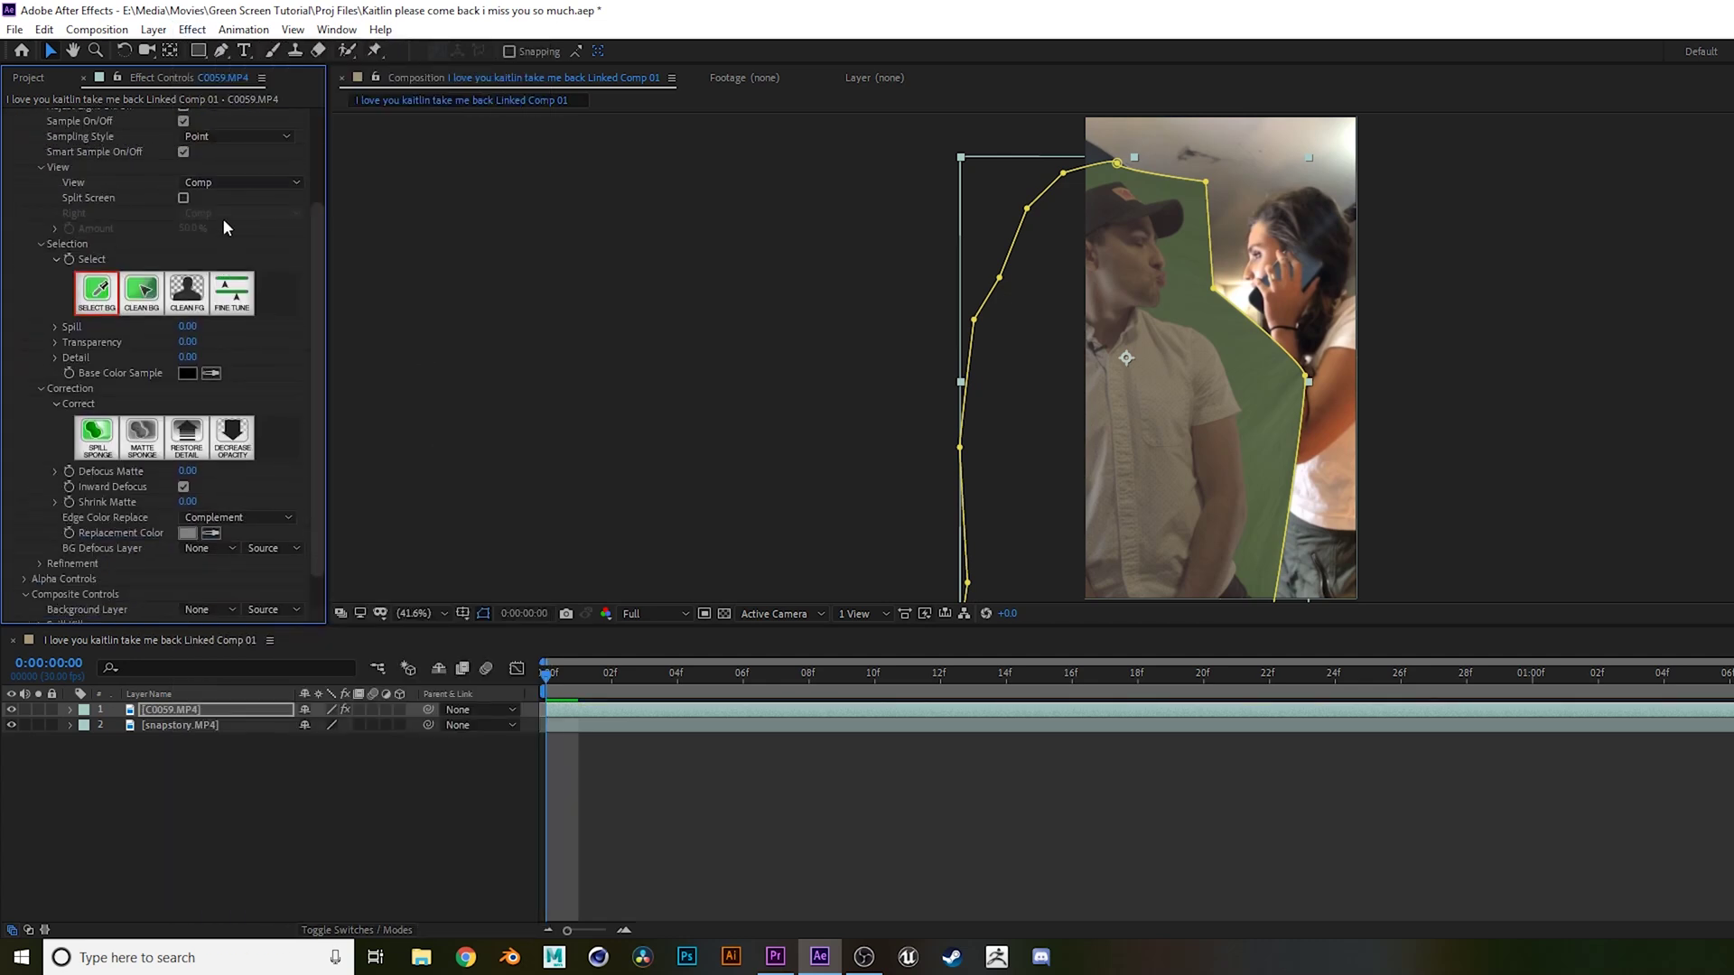
{"action": "scroll", "coordinate": [226, 219], "scroll_direction": "up", "scroll_amount": 4}
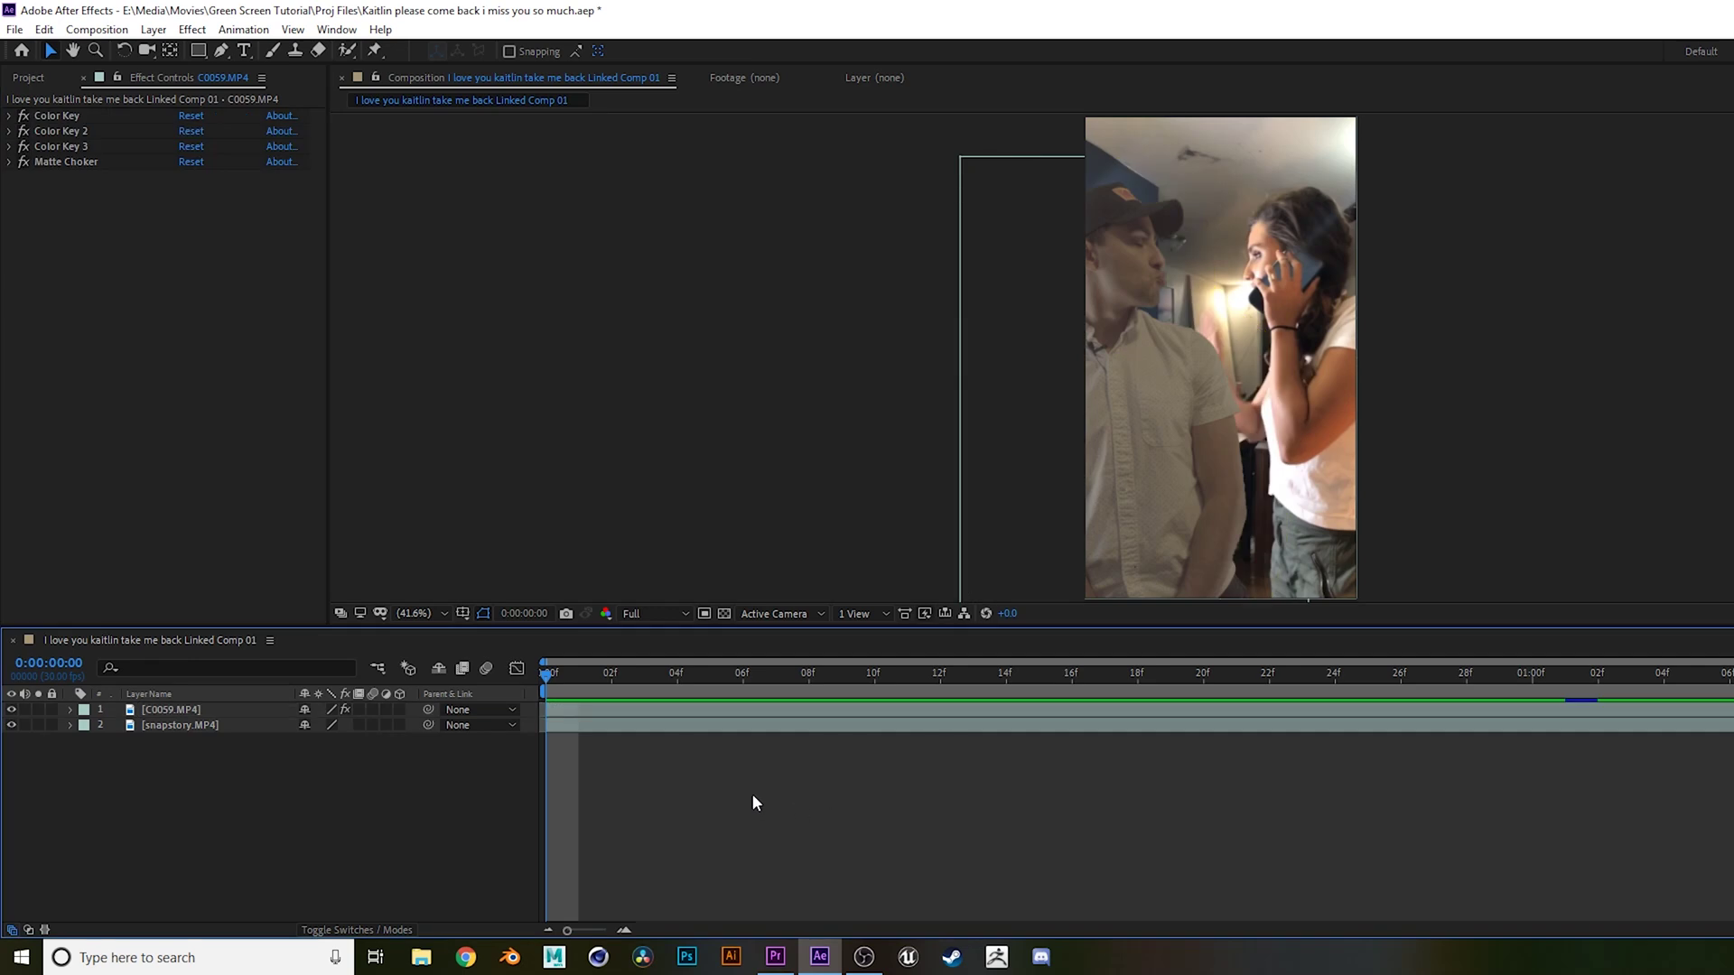
Step: Add Curves to C0059.MP4 and bend the RGB curve into an S-shape for brighter, contrastier tones
{"action": "left_click", "coordinate": [191, 711]}
{"action": "left_click", "coordinate": [192, 30]}
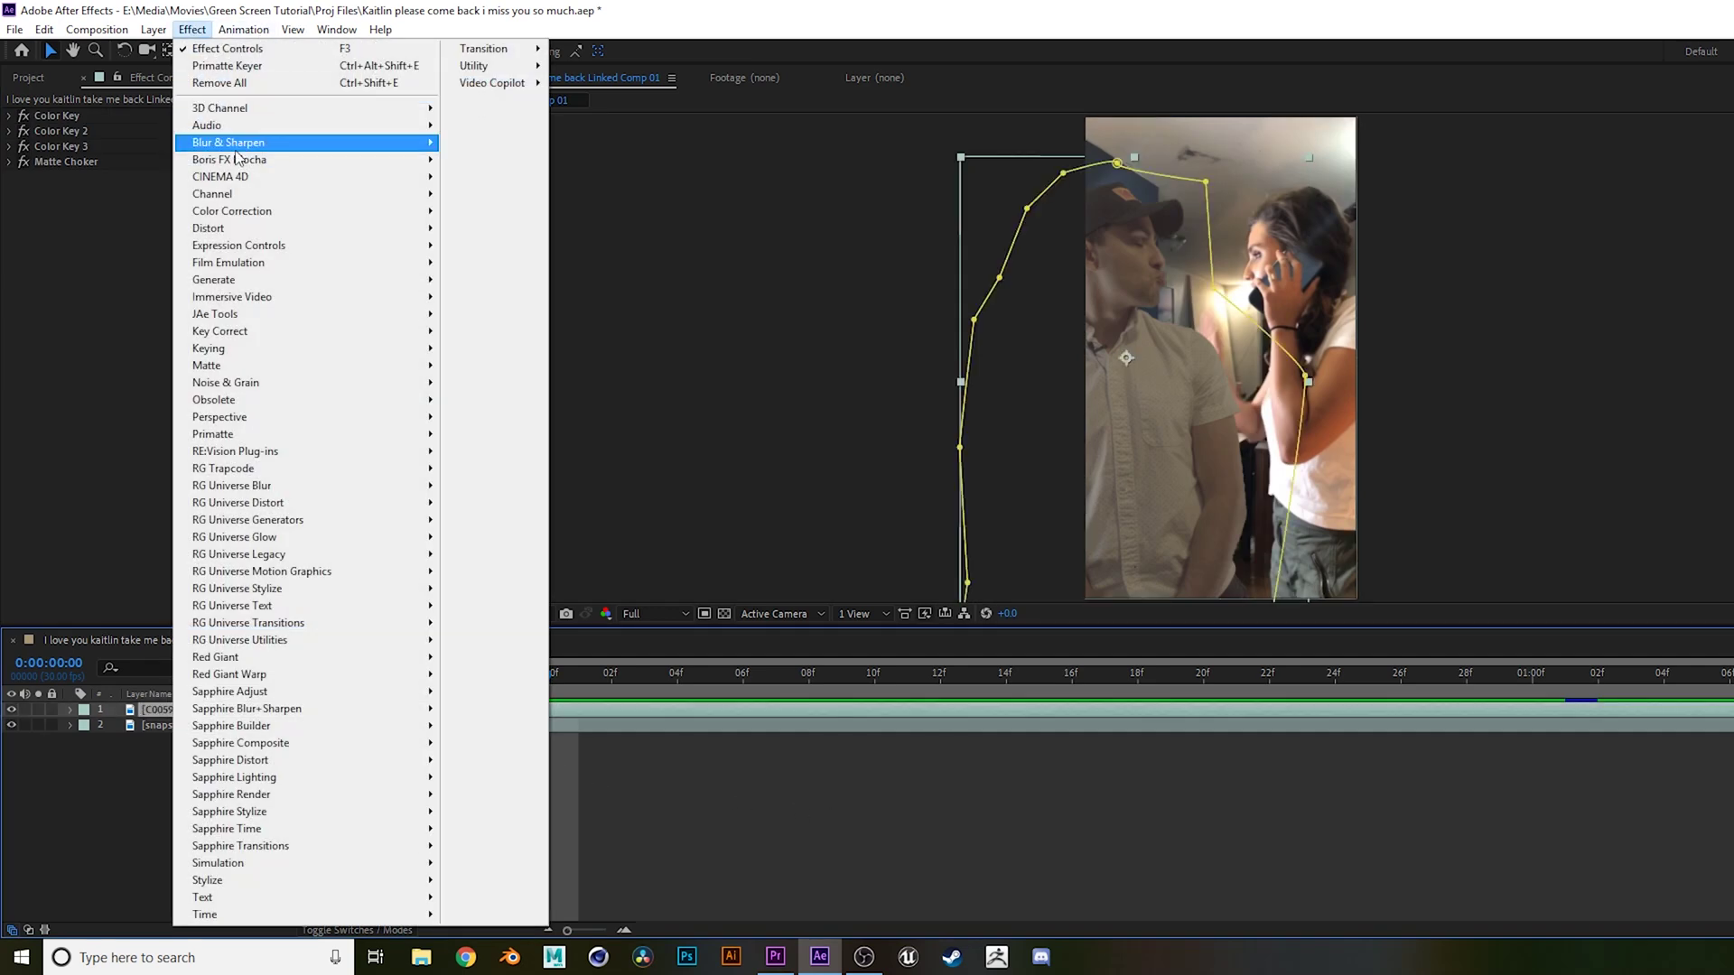
{"action": "mouse_move", "coordinate": [246, 219]}
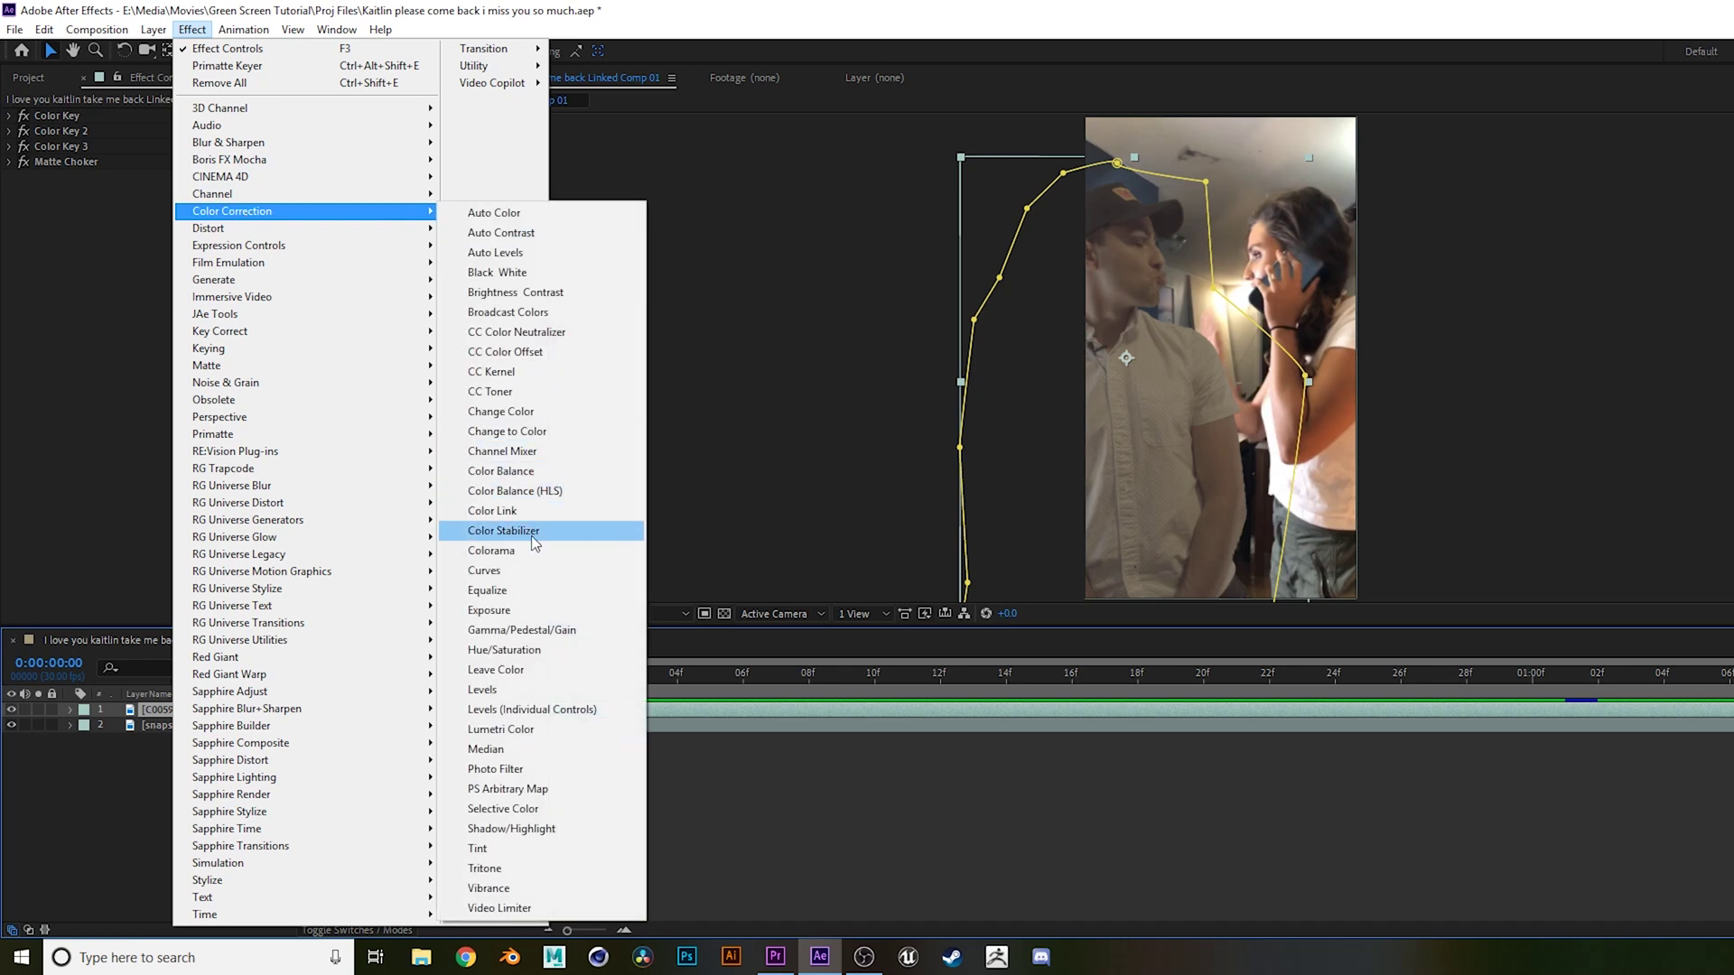
{"action": "left_click", "coordinate": [515, 570]}
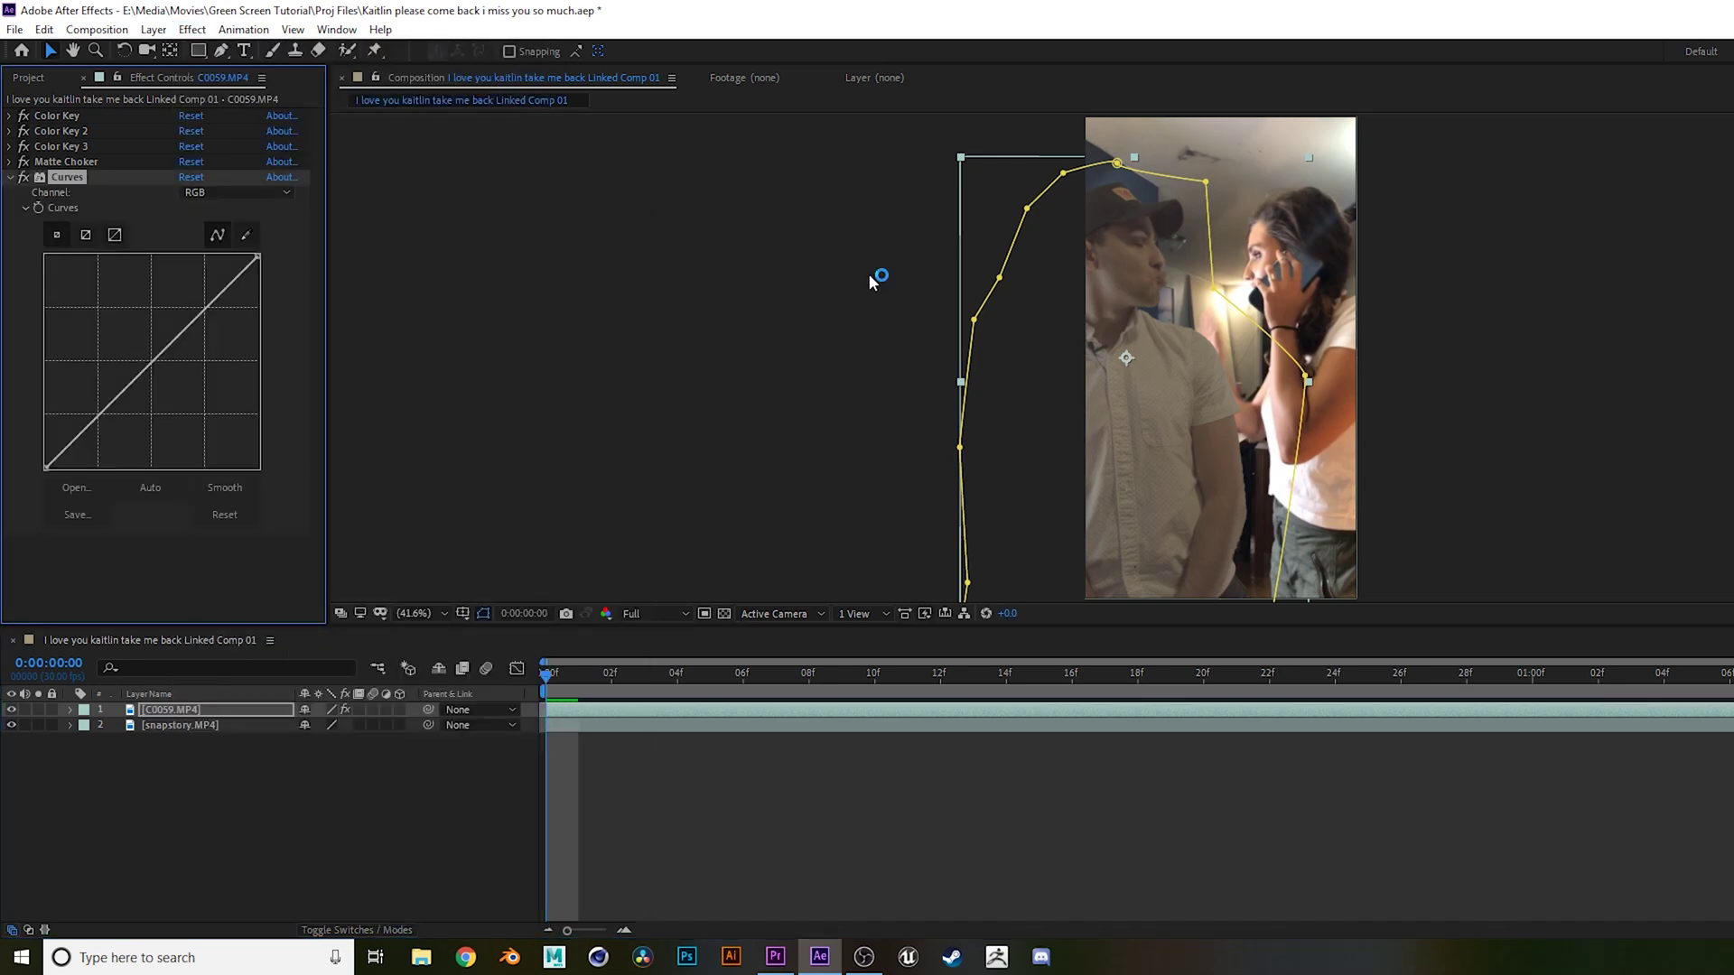
{"action": "left_click_drag", "start_coordinate": [205, 300], "coordinate": [187, 291]}
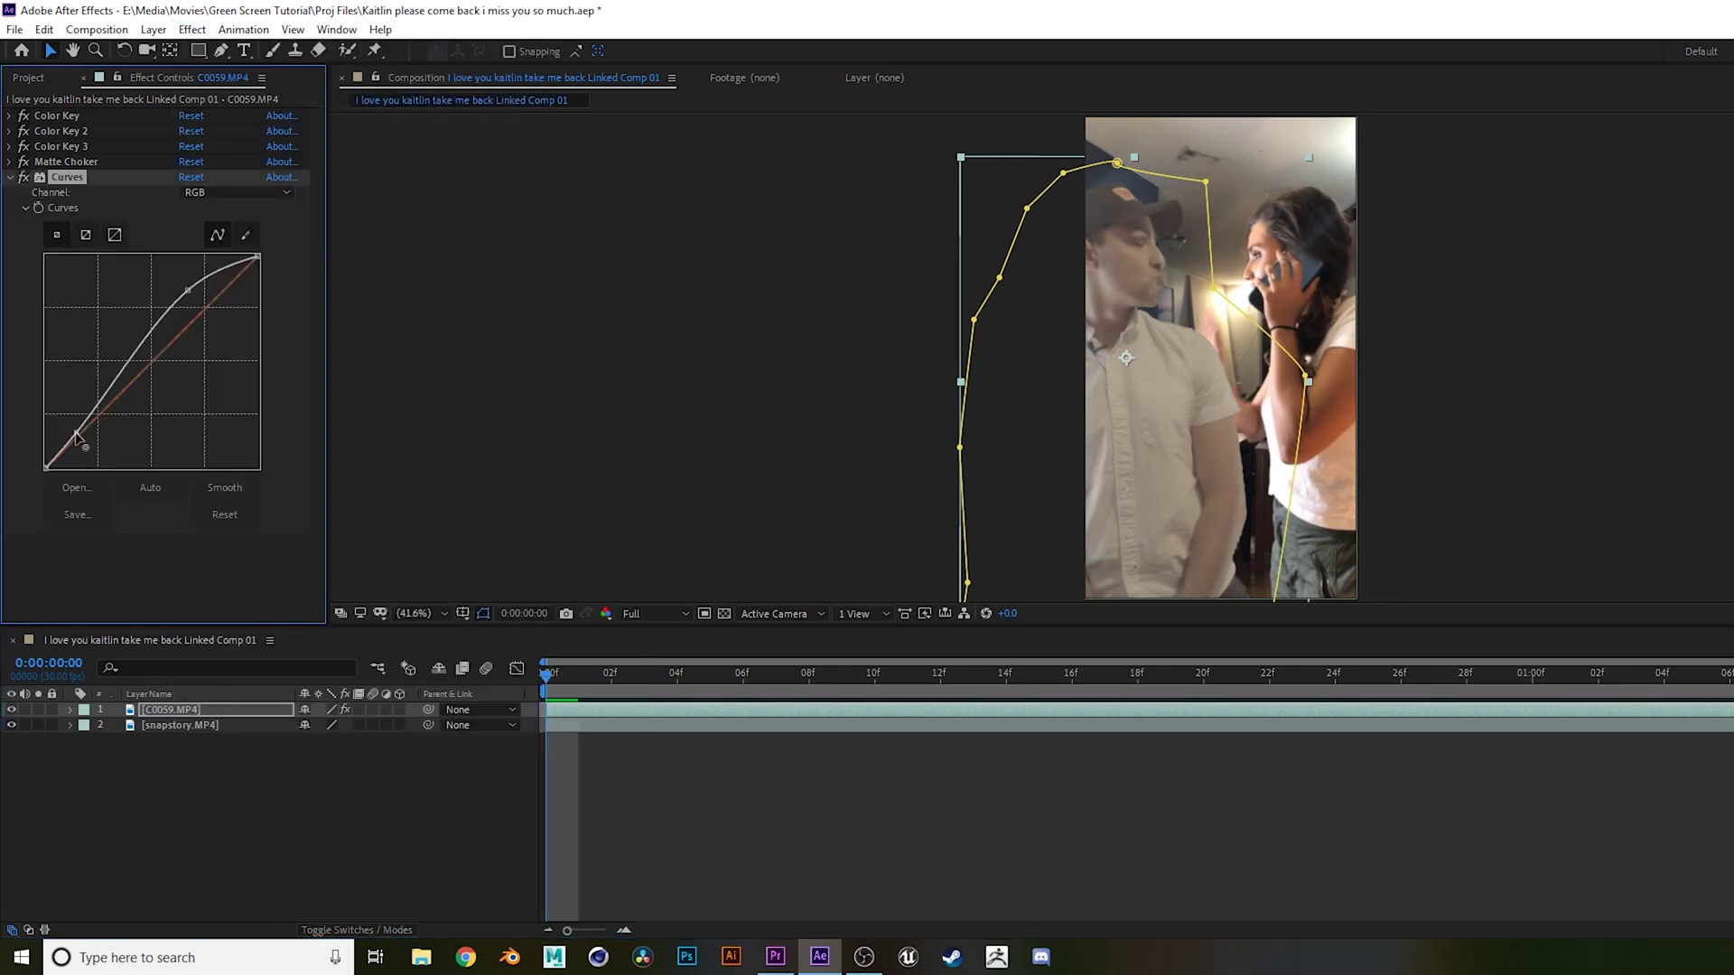
{"action": "left_click_drag", "start_coordinate": [78, 439], "coordinate": [88, 458]}
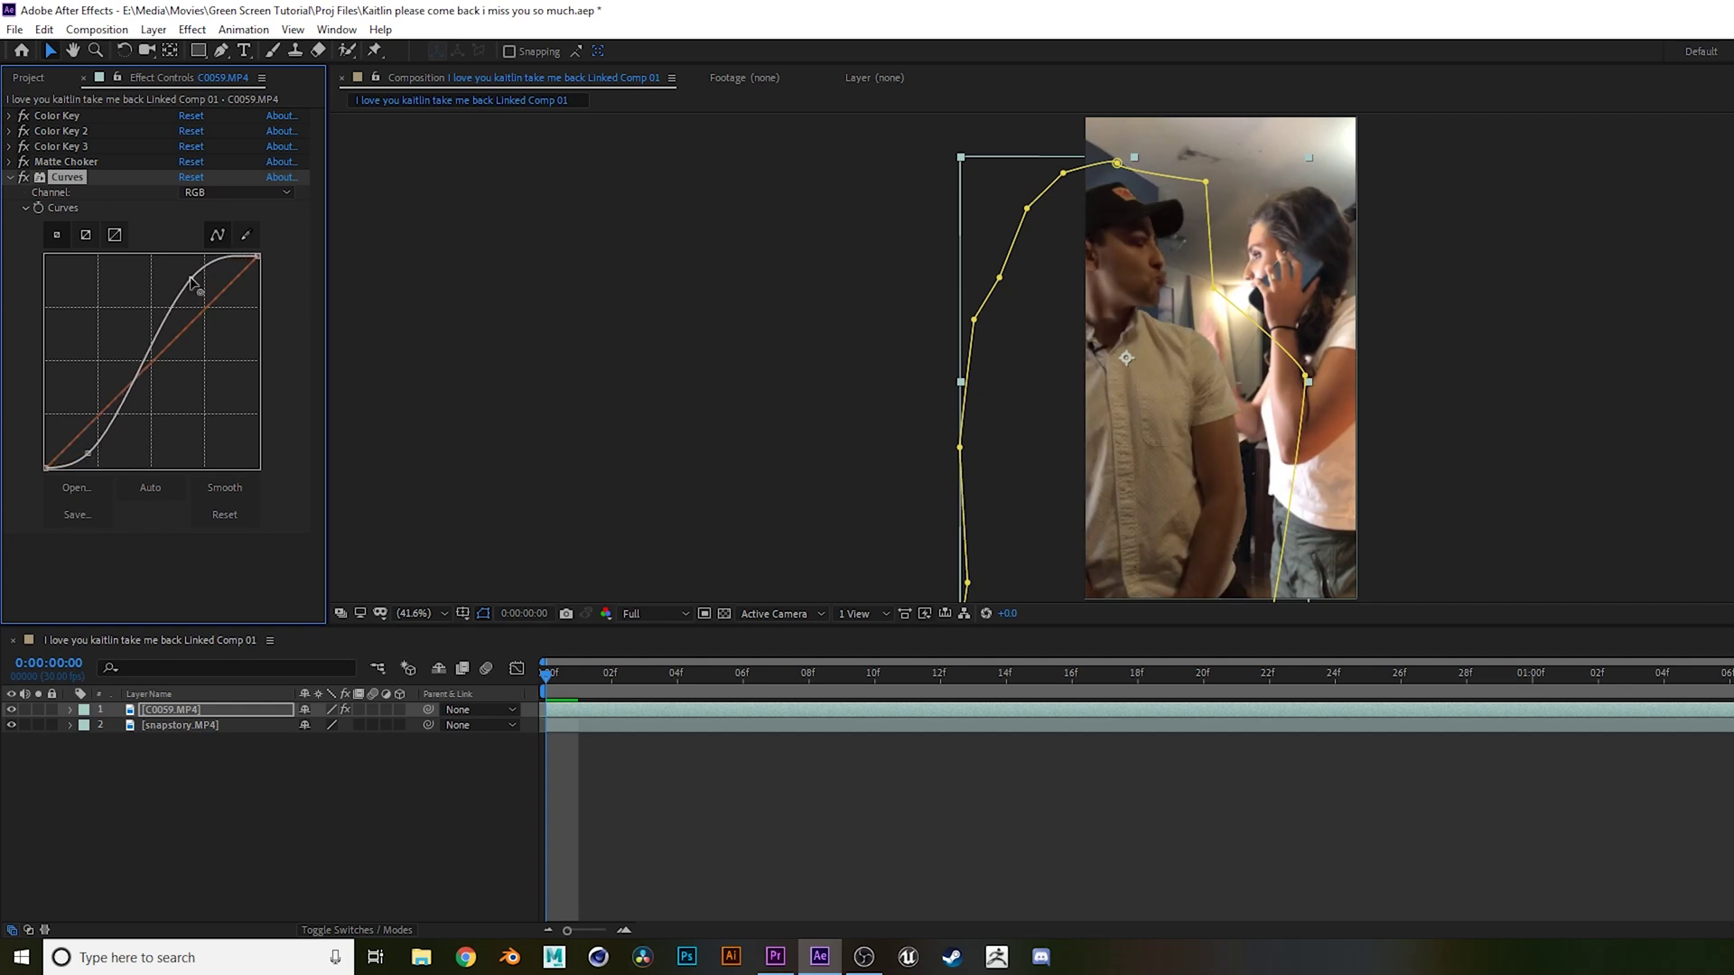
{"action": "left_click_drag", "start_coordinate": [88, 458], "coordinate": [85, 454]}
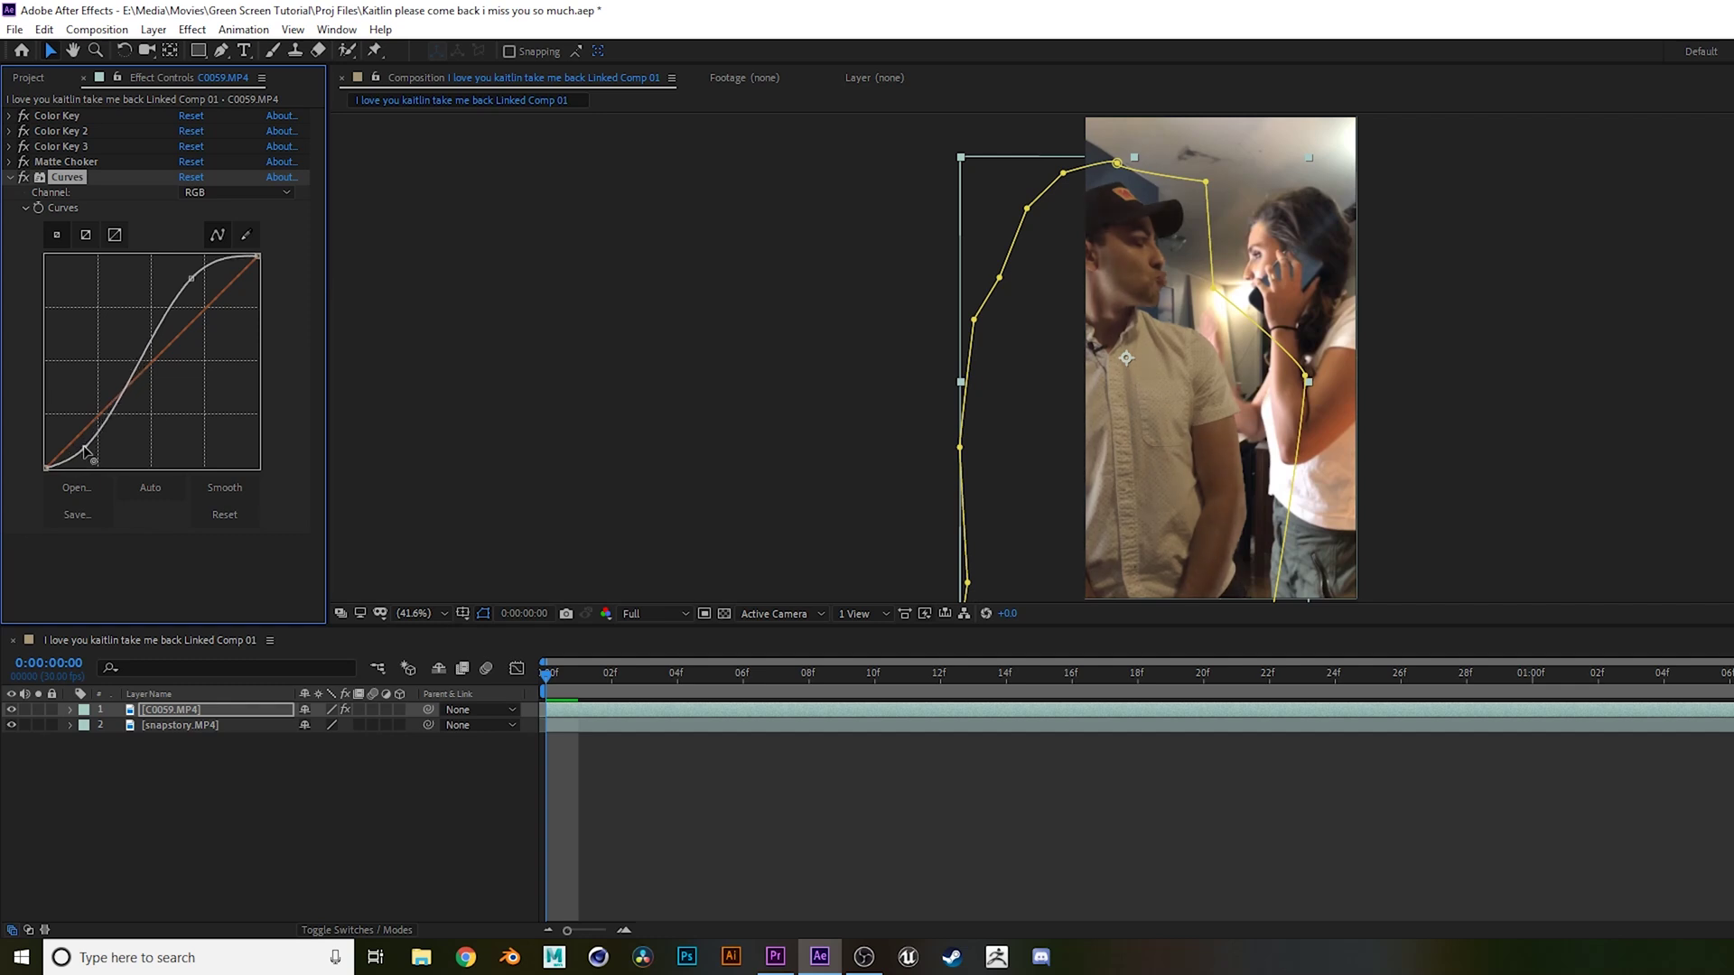
{"action": "left_click", "coordinate": [842, 829]}
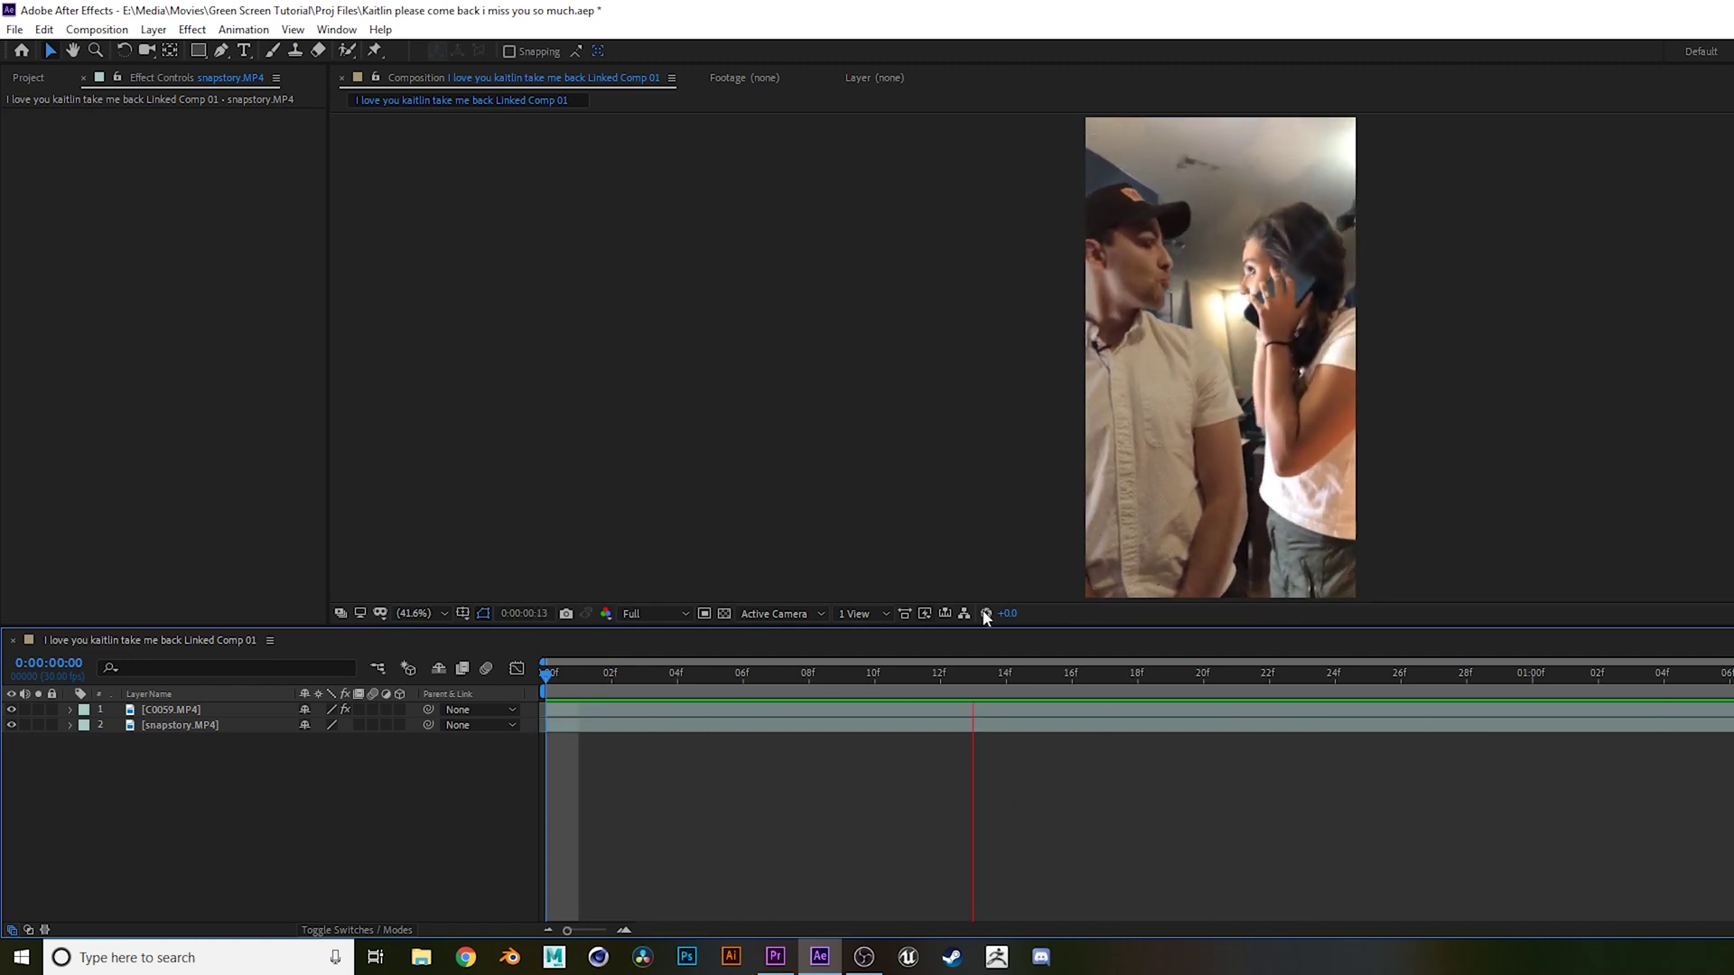
Step: Stop playback, return to the composition start and hide the C0059.MP4 layer
{"action": "key", "text": "space"}
{"action": "key", "text": "Home"}
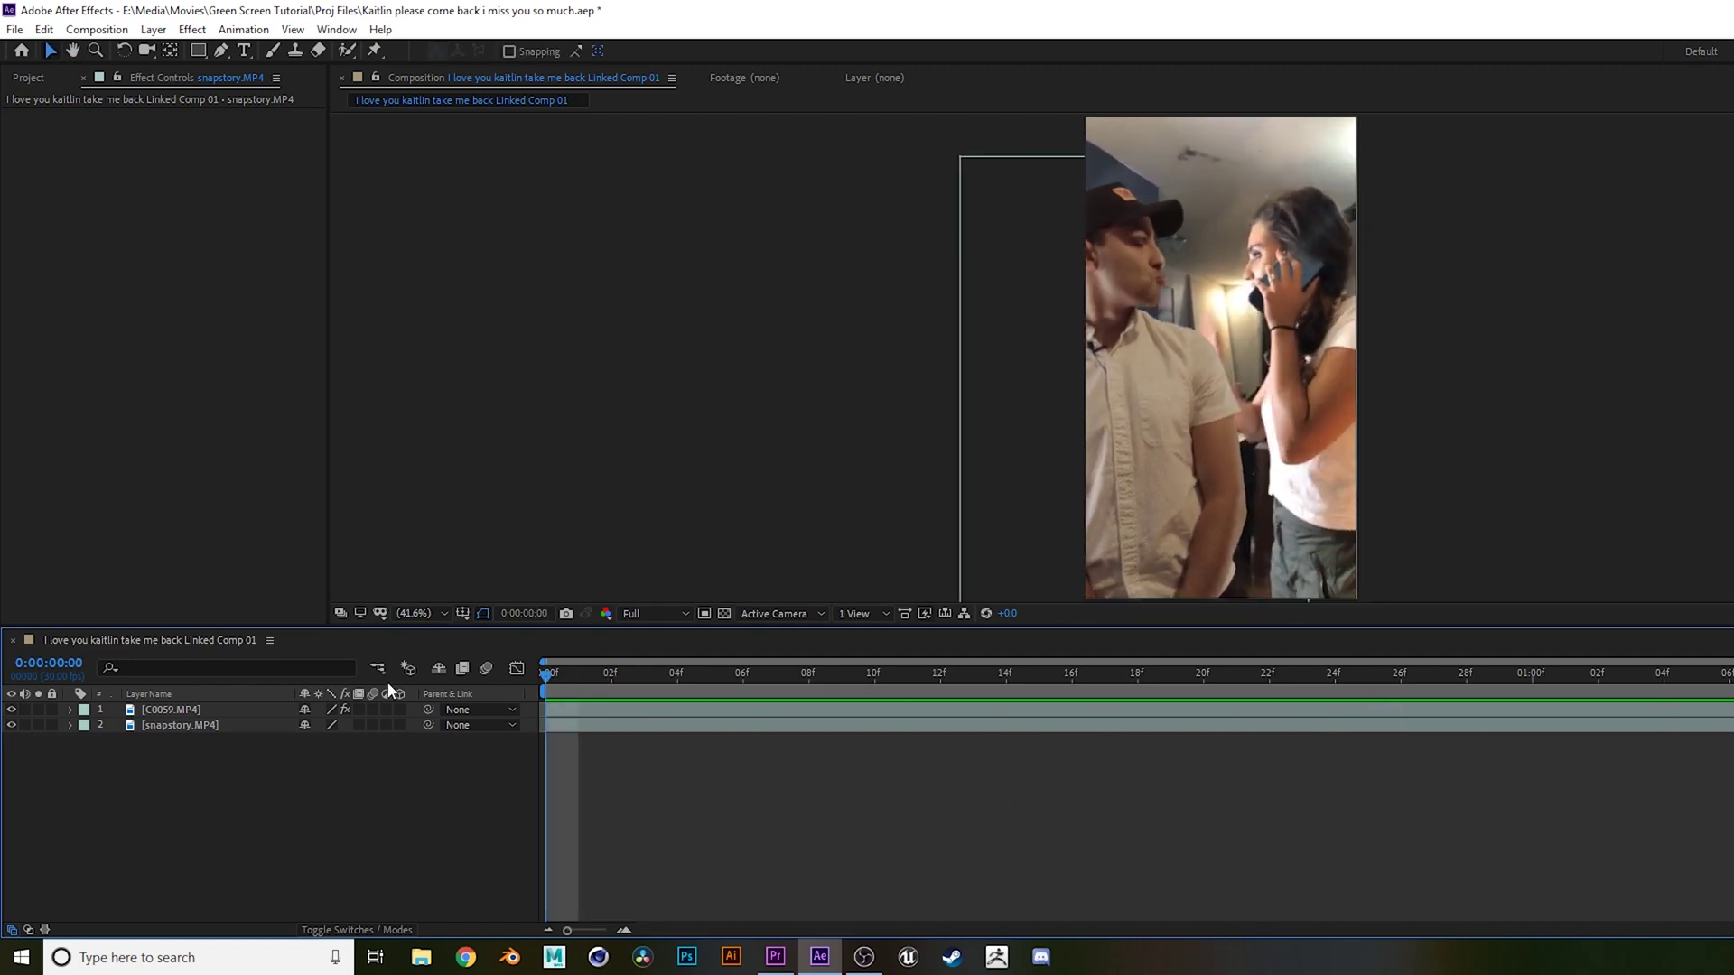
{"action": "left_click", "coordinate": [11, 710]}
Step: Add Null 1 beneath snapstory.MP4 and open snapstory.MP4 in its Layer panel
{"action": "left_click", "coordinate": [153, 30]}
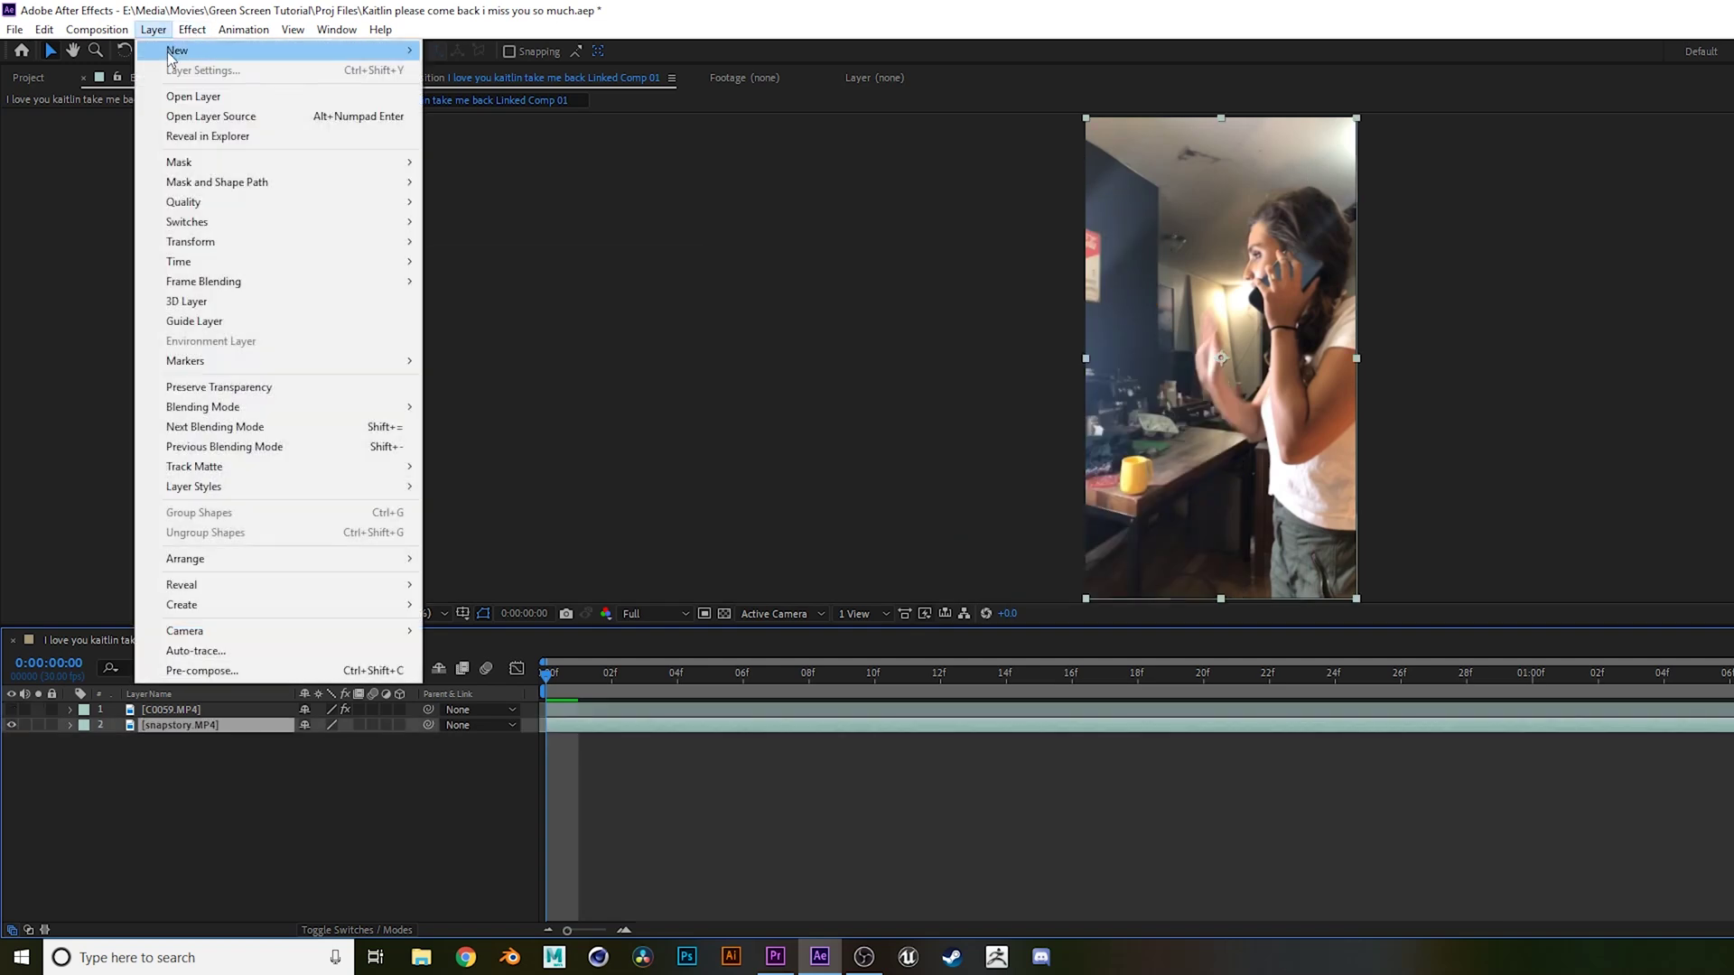
{"action": "mouse_move", "coordinate": [170, 54]}
{"action": "left_click", "coordinate": [500, 132]}
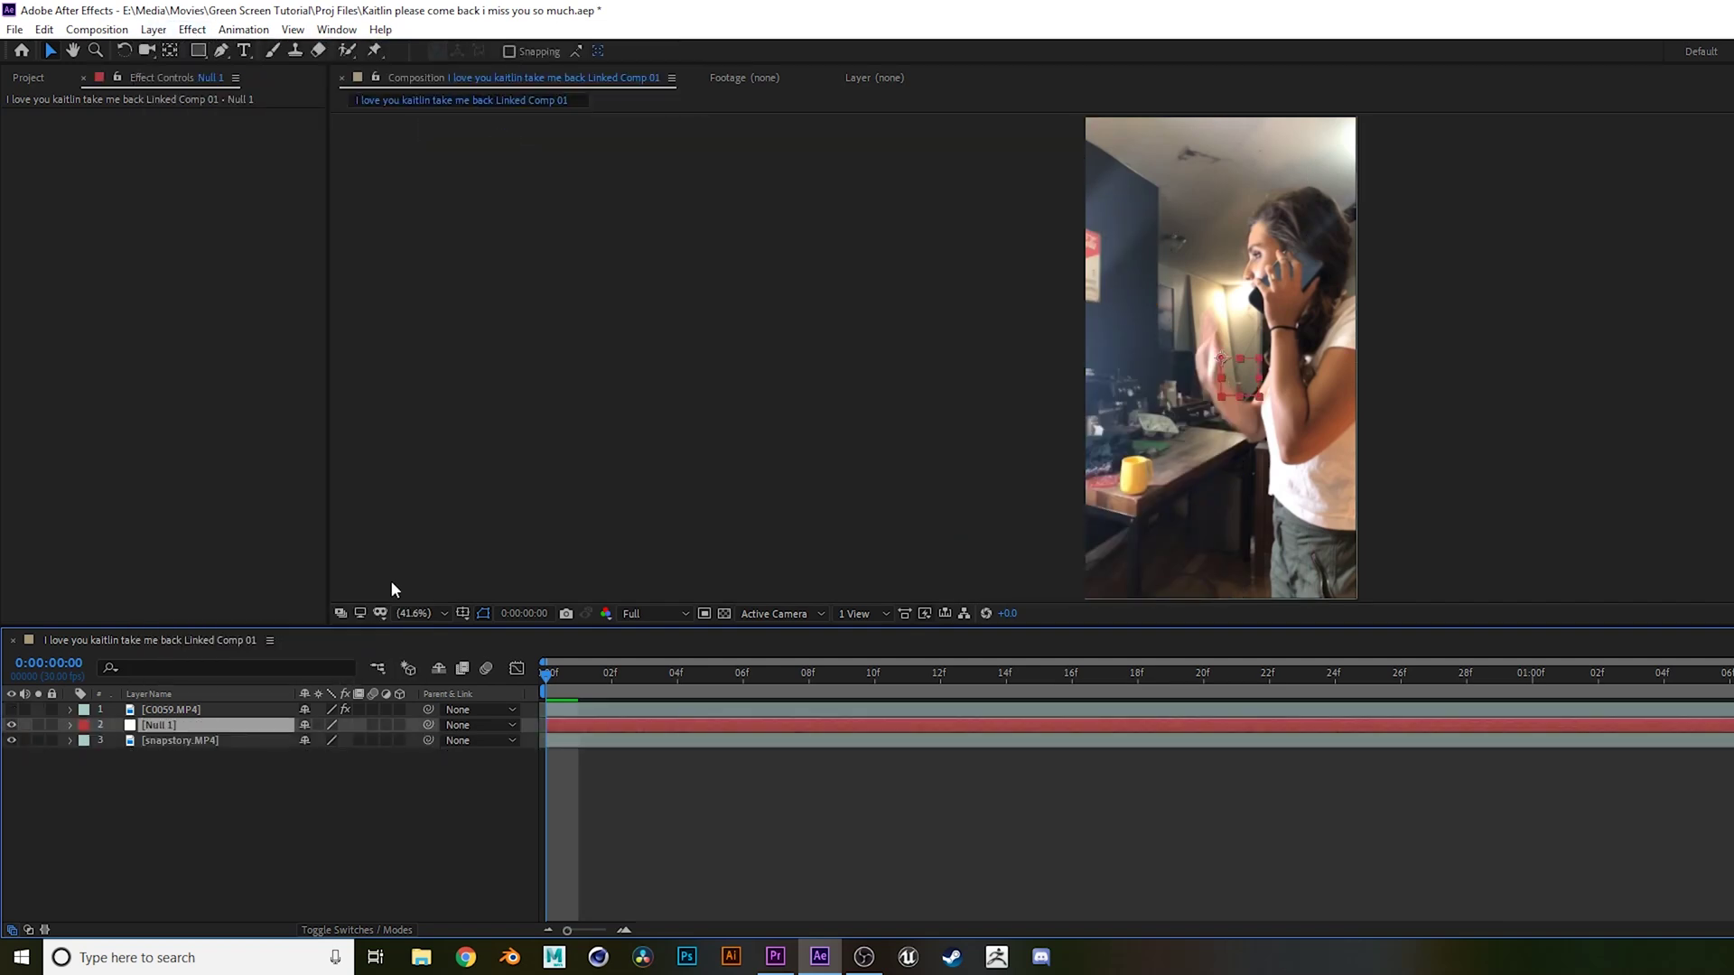
{"action": "left_click_drag", "start_coordinate": [169, 734], "coordinate": [210, 793]}
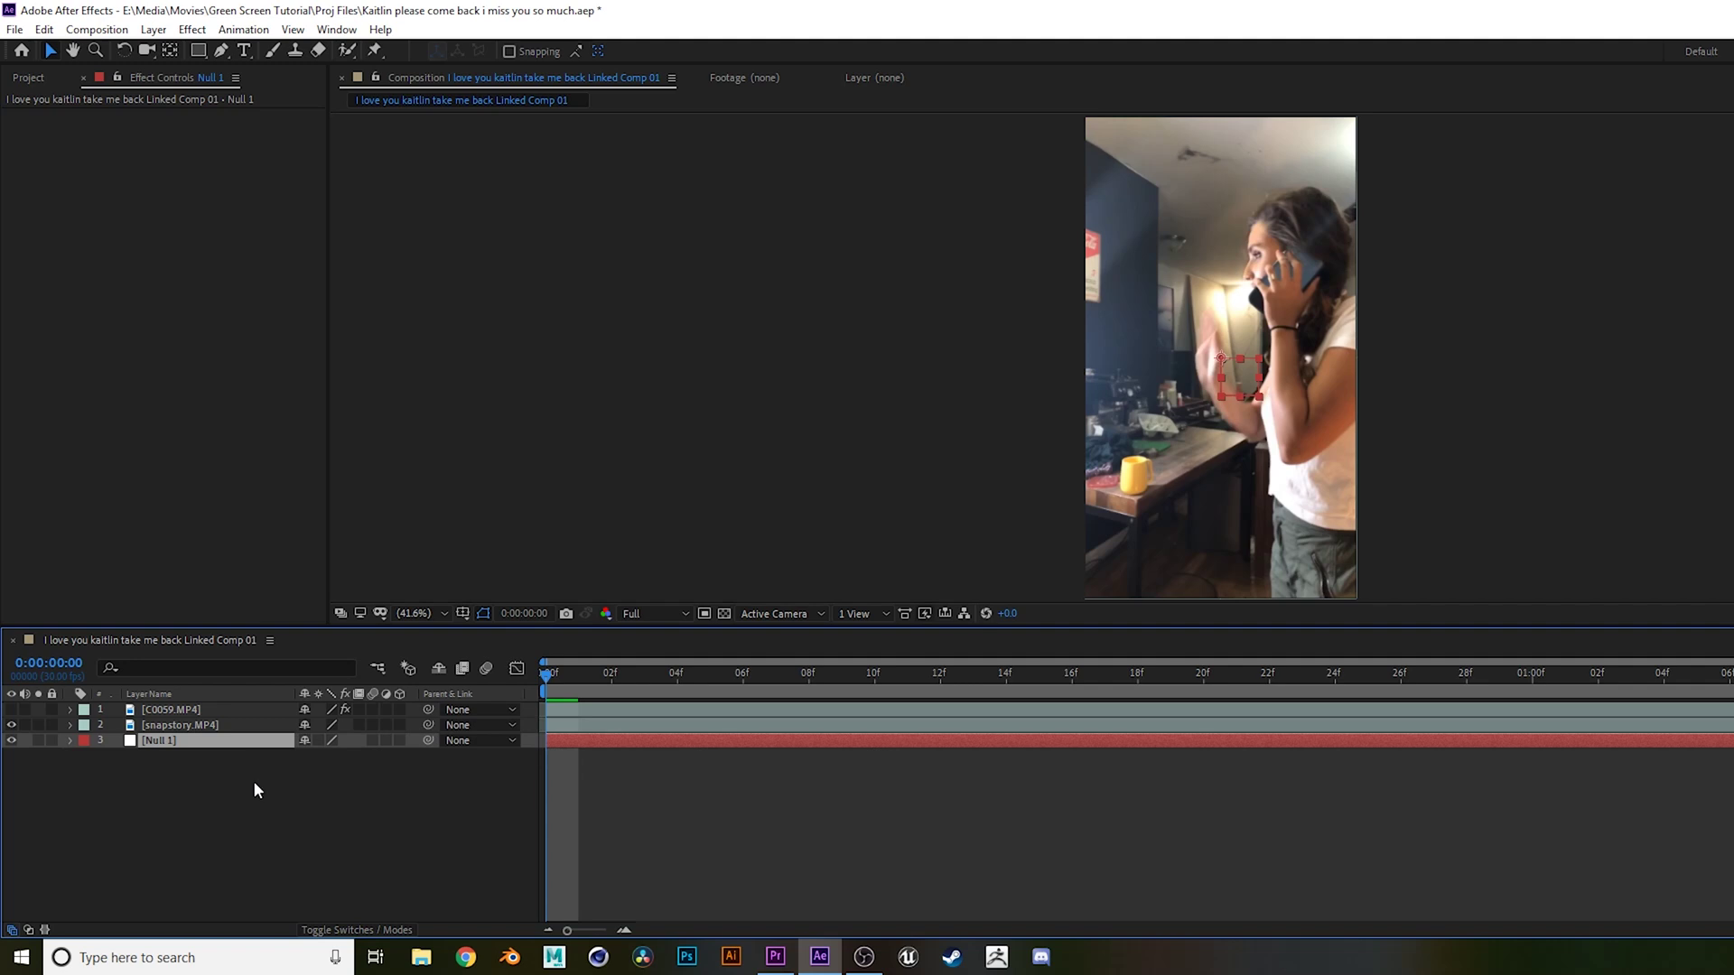
{"action": "left_click", "coordinate": [186, 728]}
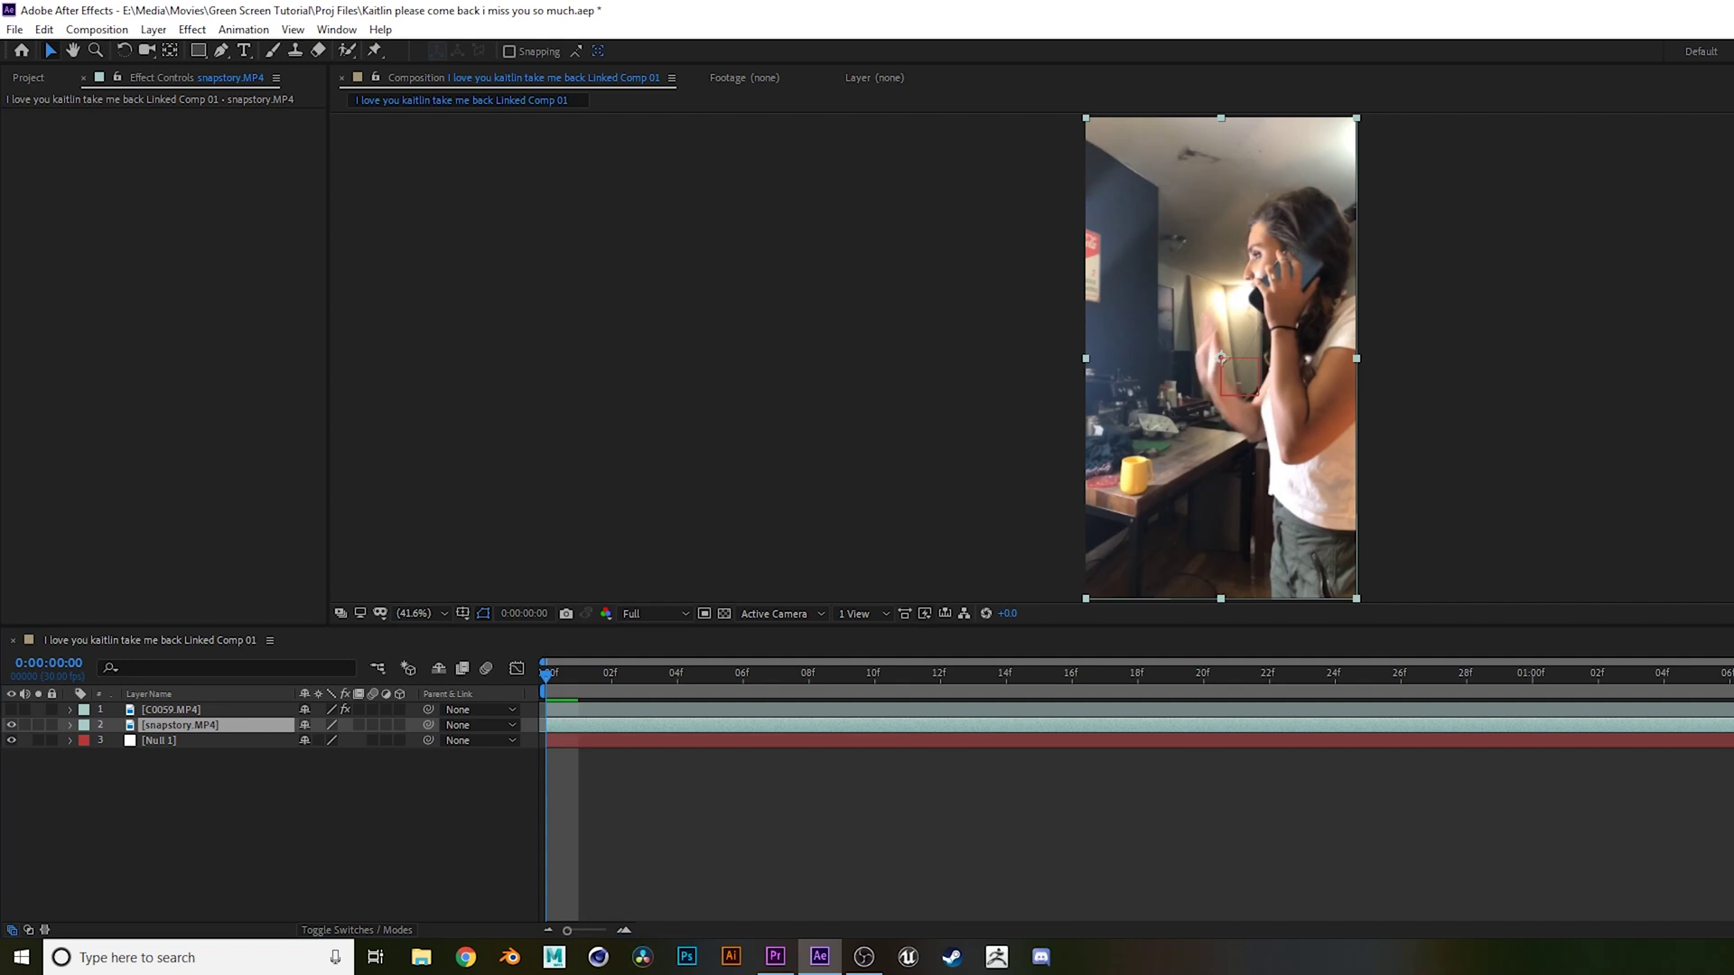
{"action": "double_click", "coordinate": [180, 725]}
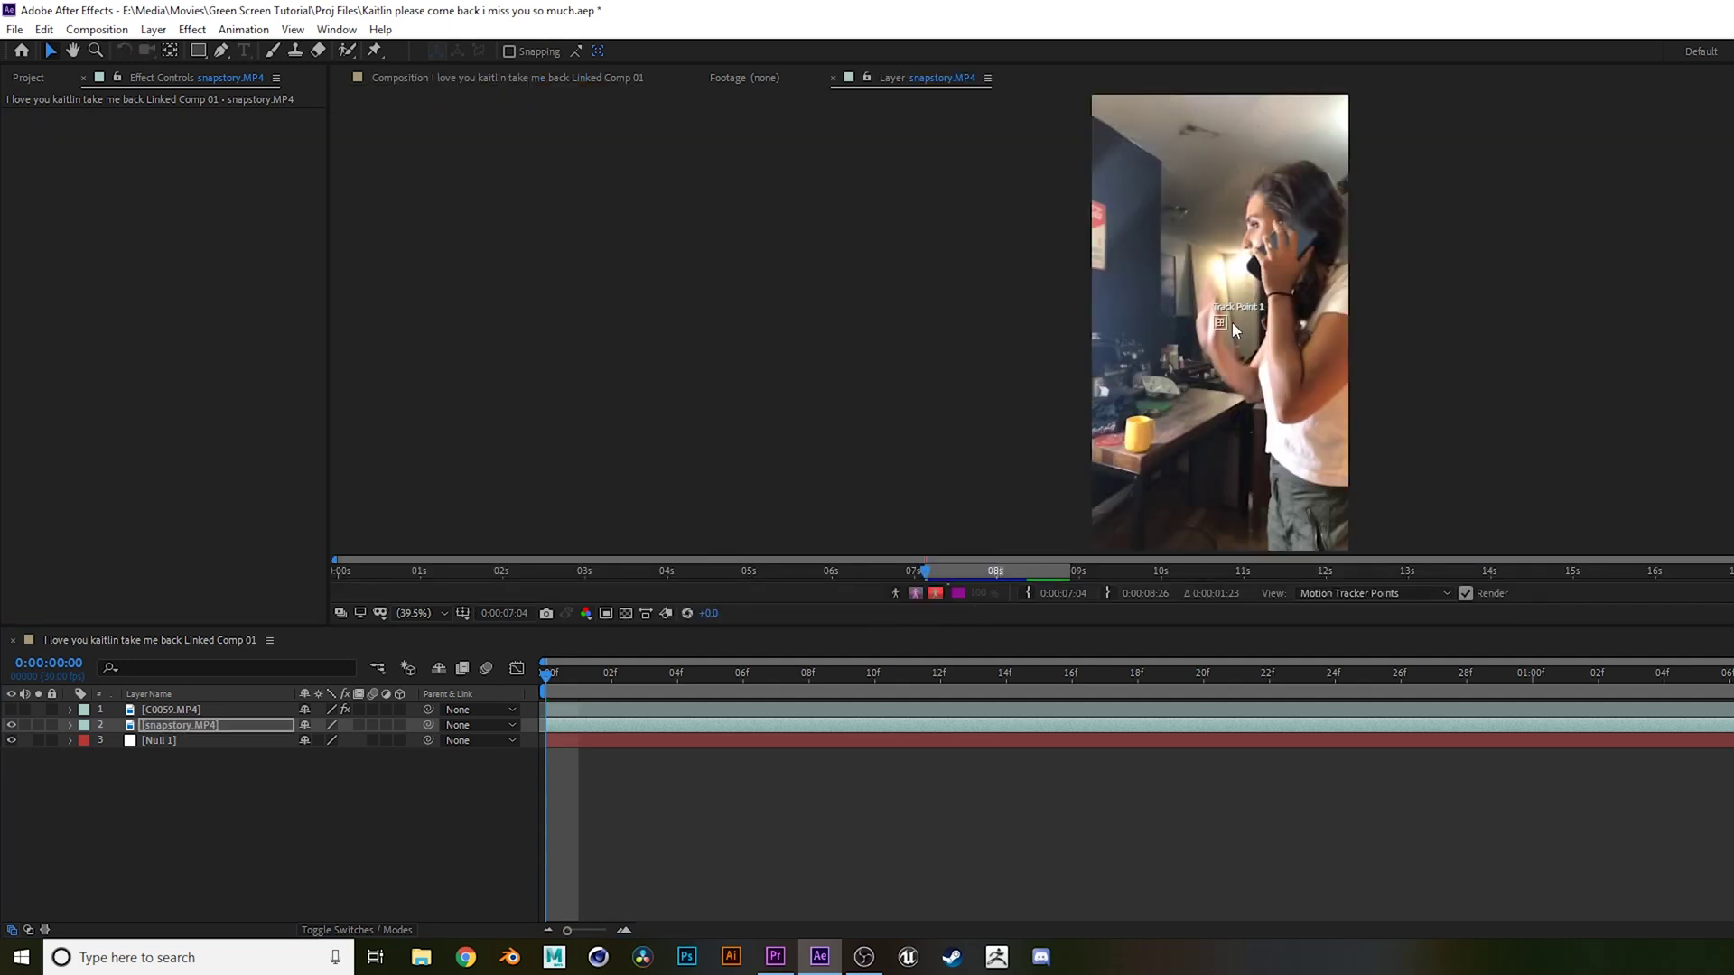
Step: Place Track Point 1 on the table corner, target C0059.MP4, analyze forward and apply the track
{"action": "scroll", "coordinate": [1234, 329], "scroll_direction": "up", "scroll_amount": 3}
{"action": "left_click_drag", "start_coordinate": [1215, 311], "coordinate": [1221, 496]}
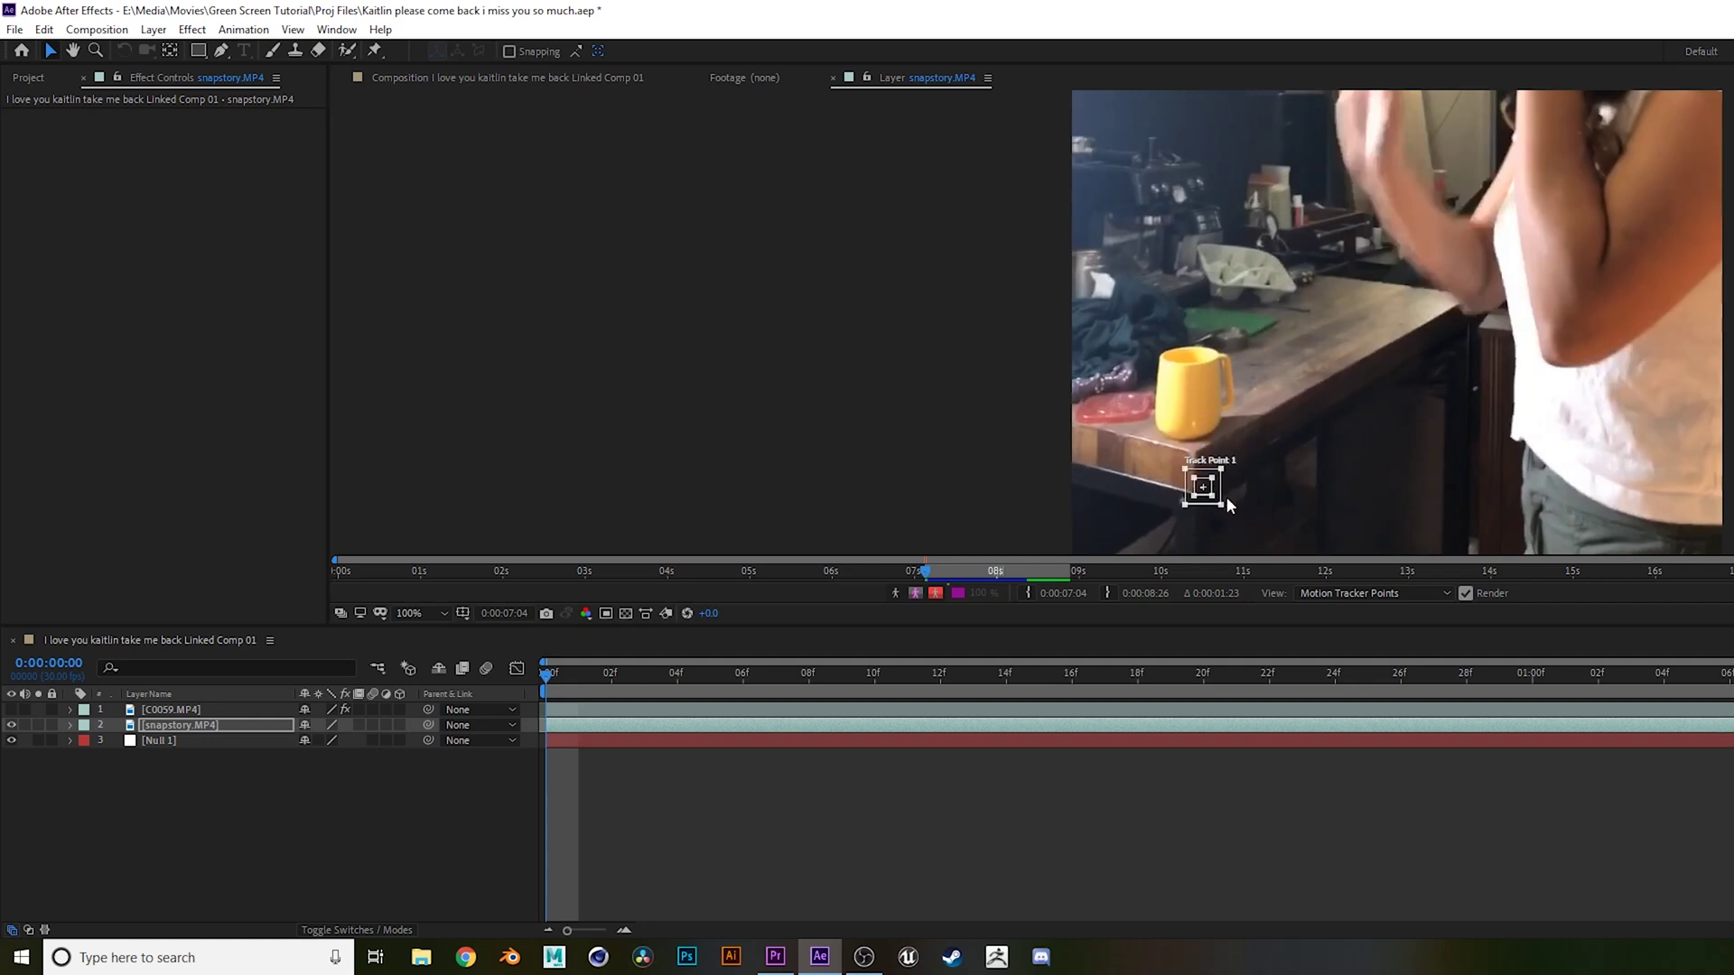
{"action": "scroll", "coordinate": [1219, 499], "scroll_direction": "up", "scroll_amount": 1}
{"action": "left_click", "coordinate": [1200, 443]}
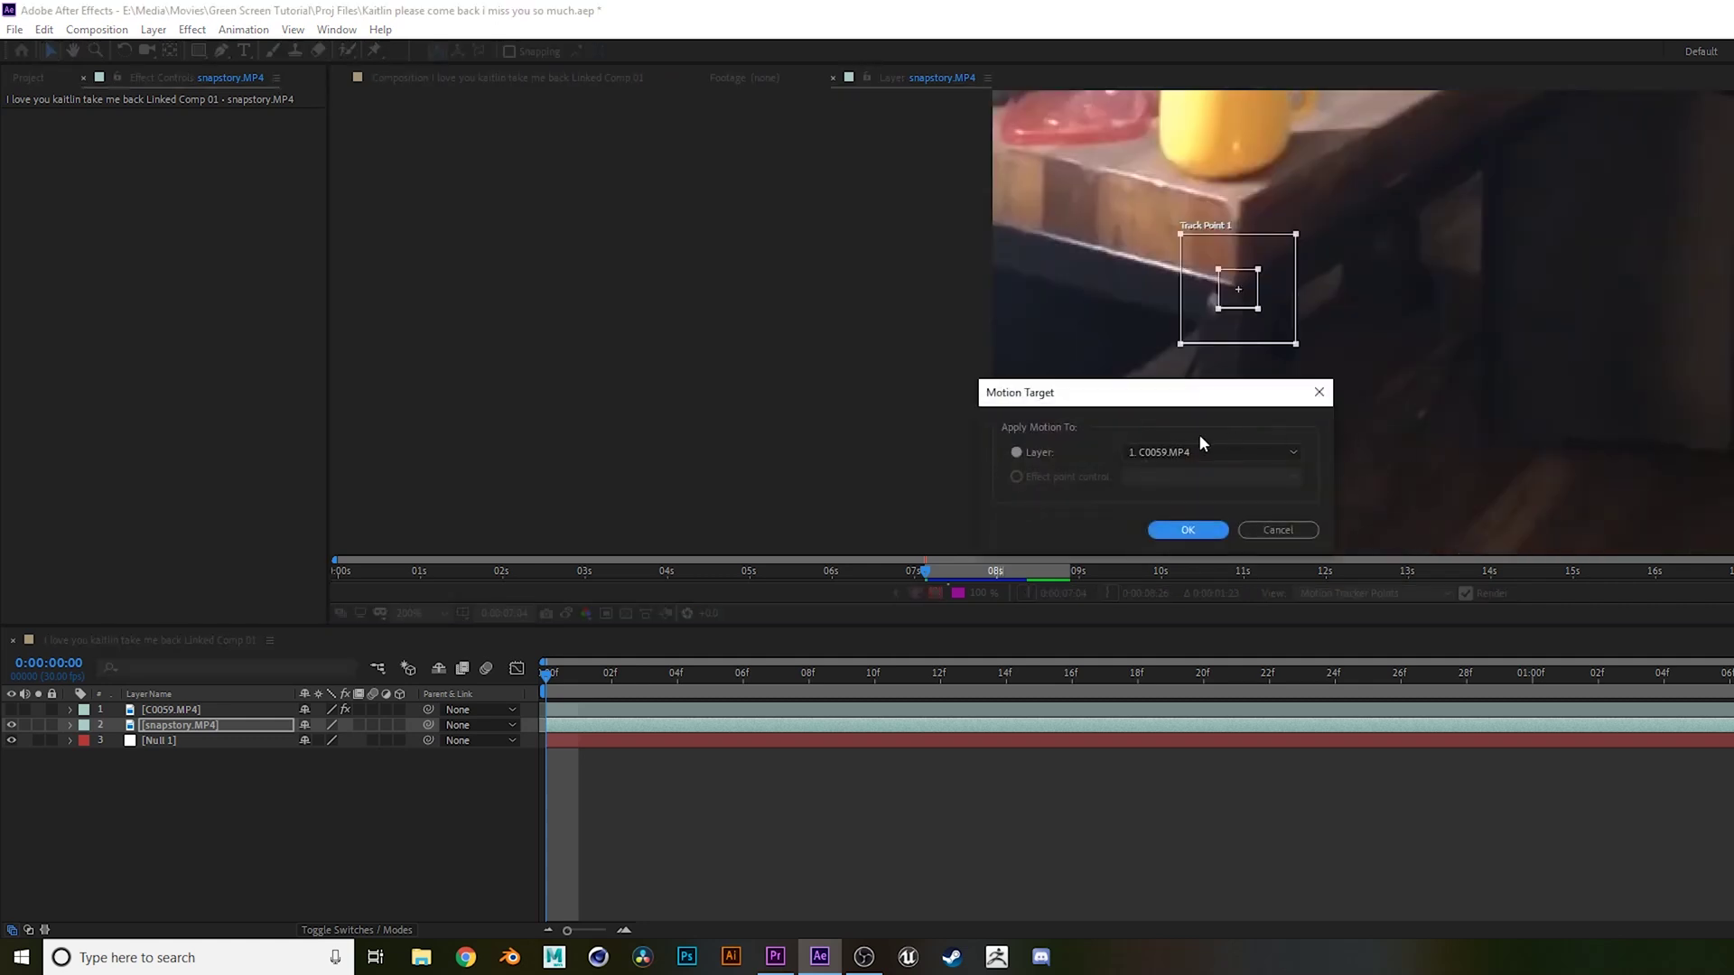
{"action": "left_click", "coordinate": [1177, 478]}
{"action": "left_click", "coordinate": [1174, 529]}
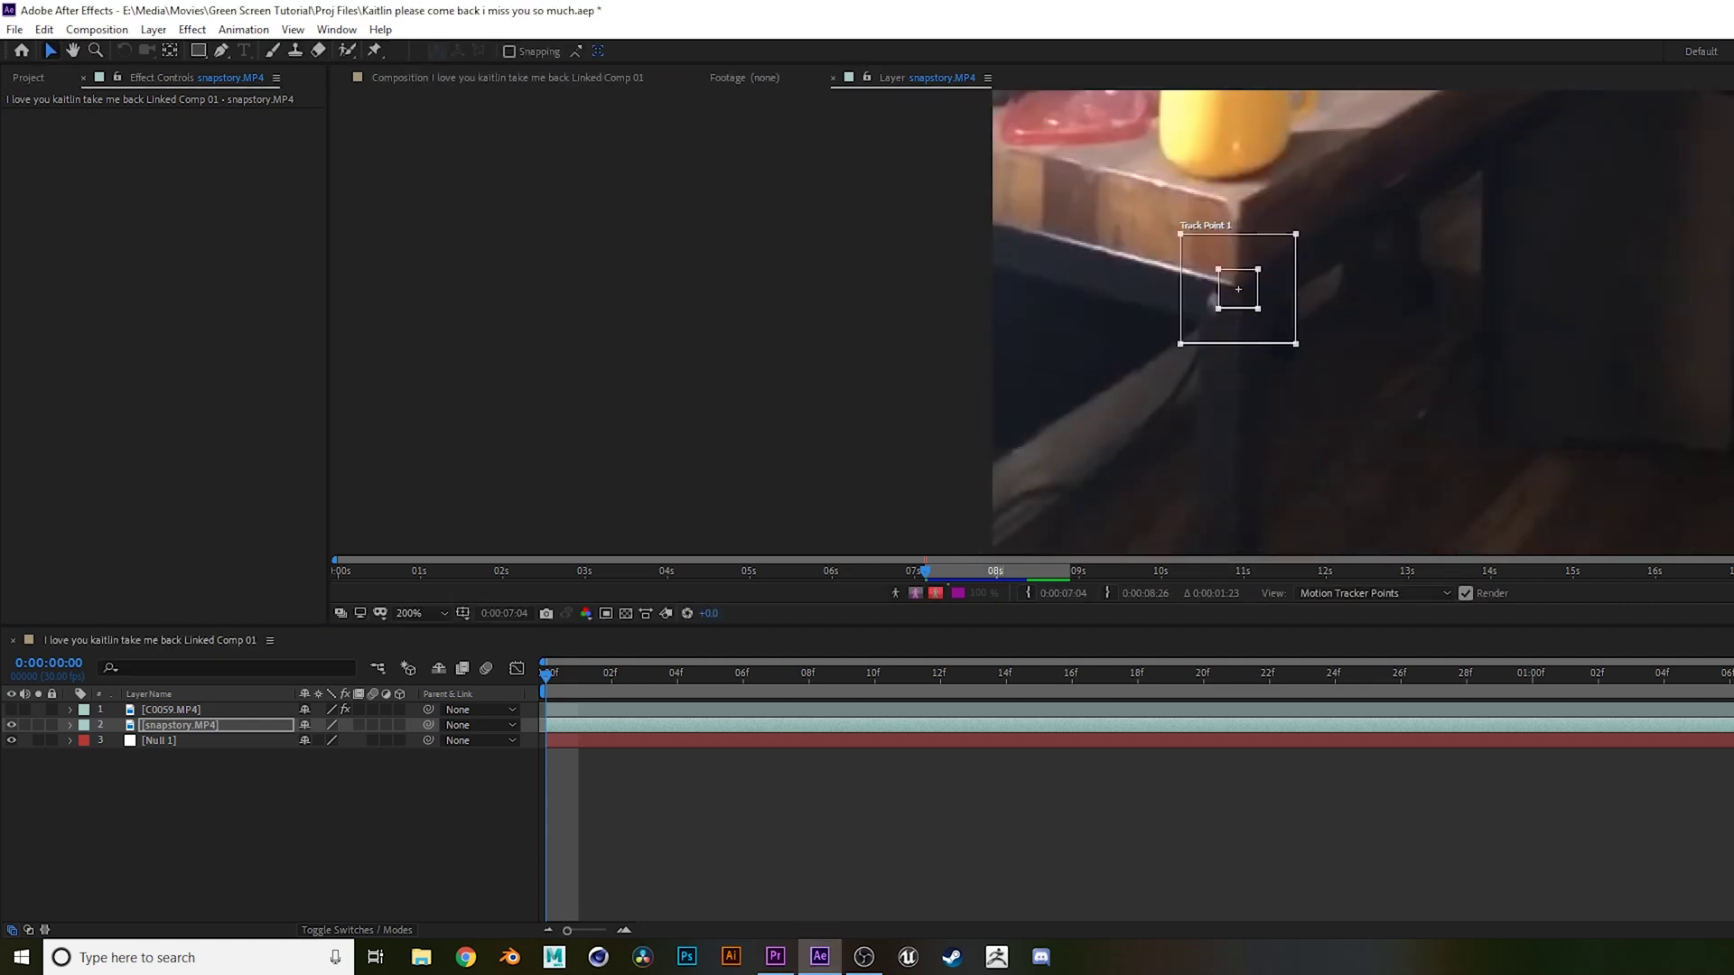
{"action": "key", "text": "space"}
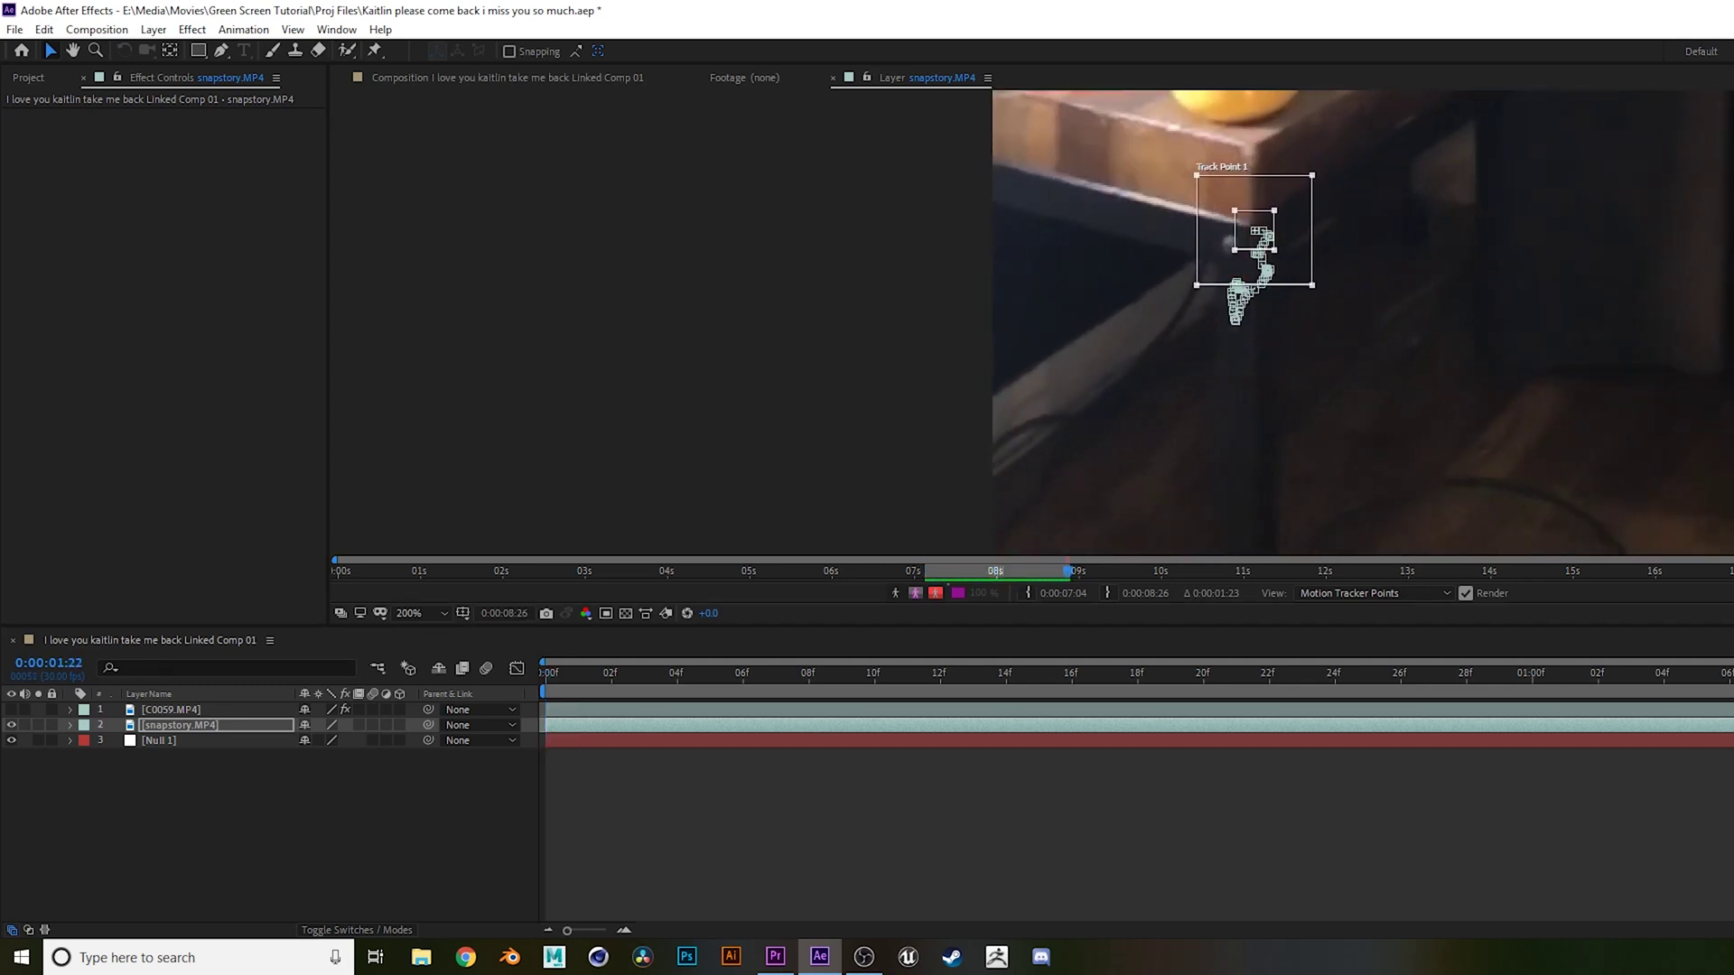
{"action": "left_click", "coordinate": [1096, 506]}
{"action": "left_click", "coordinate": [1120, 500]}
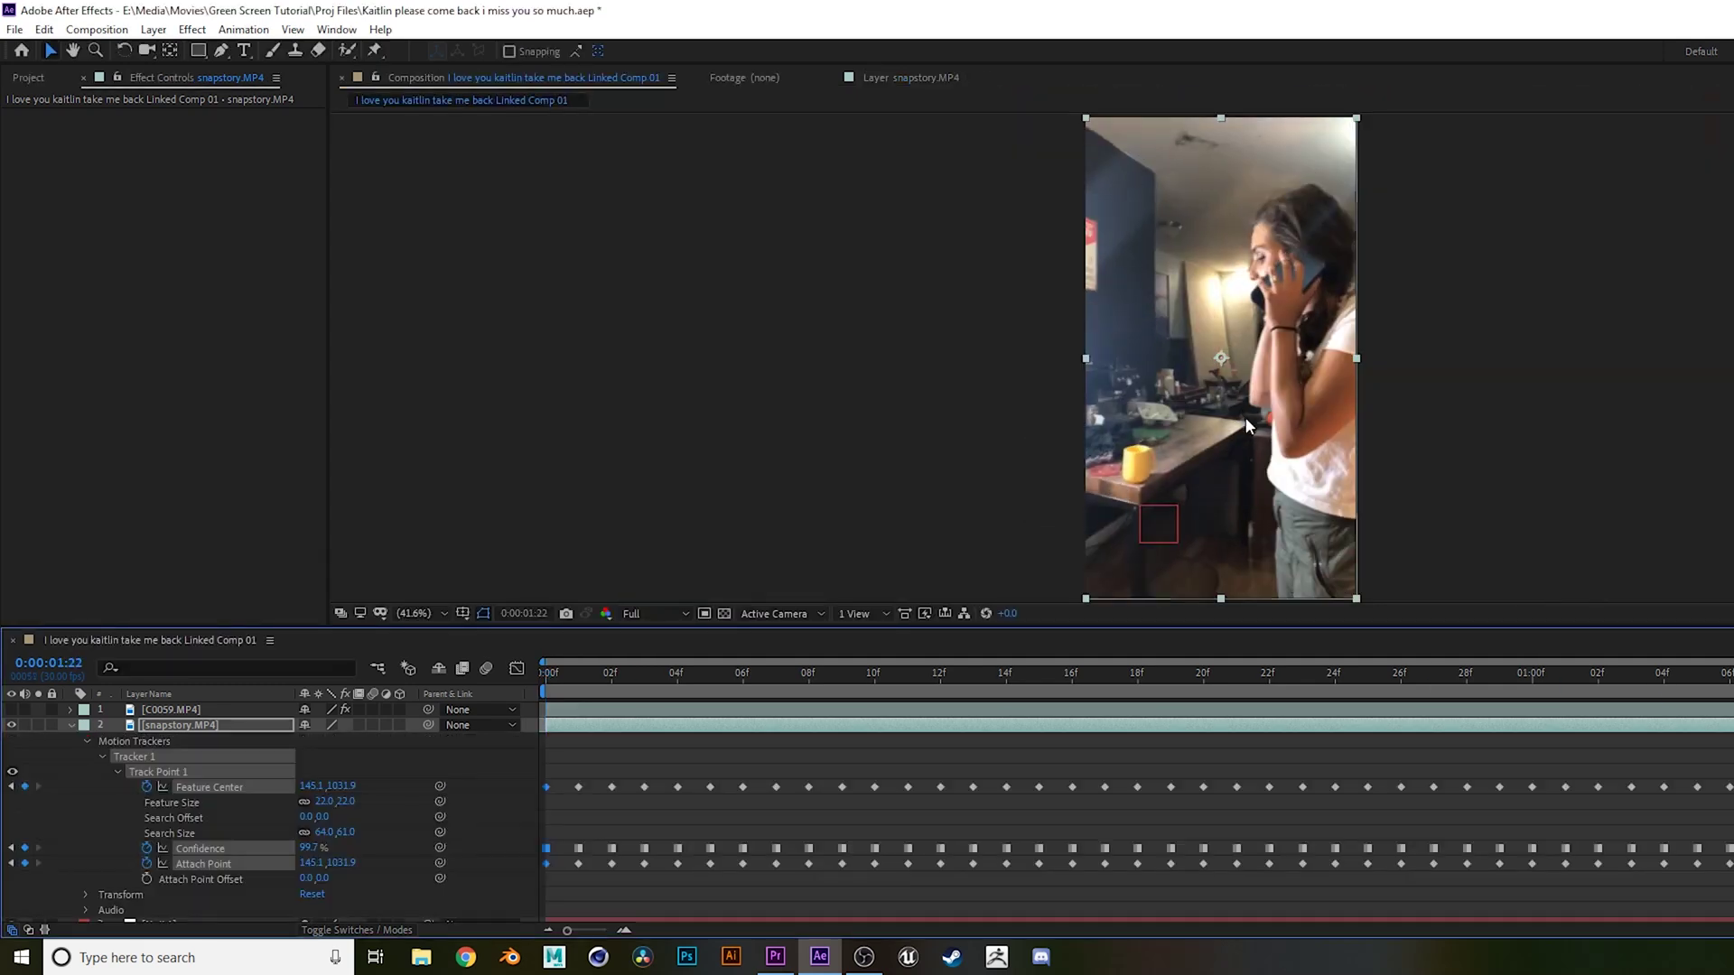
Step: Preview the tracked playback and fold away snapstory.MP4's tracker properties
{"action": "key", "text": "space"}
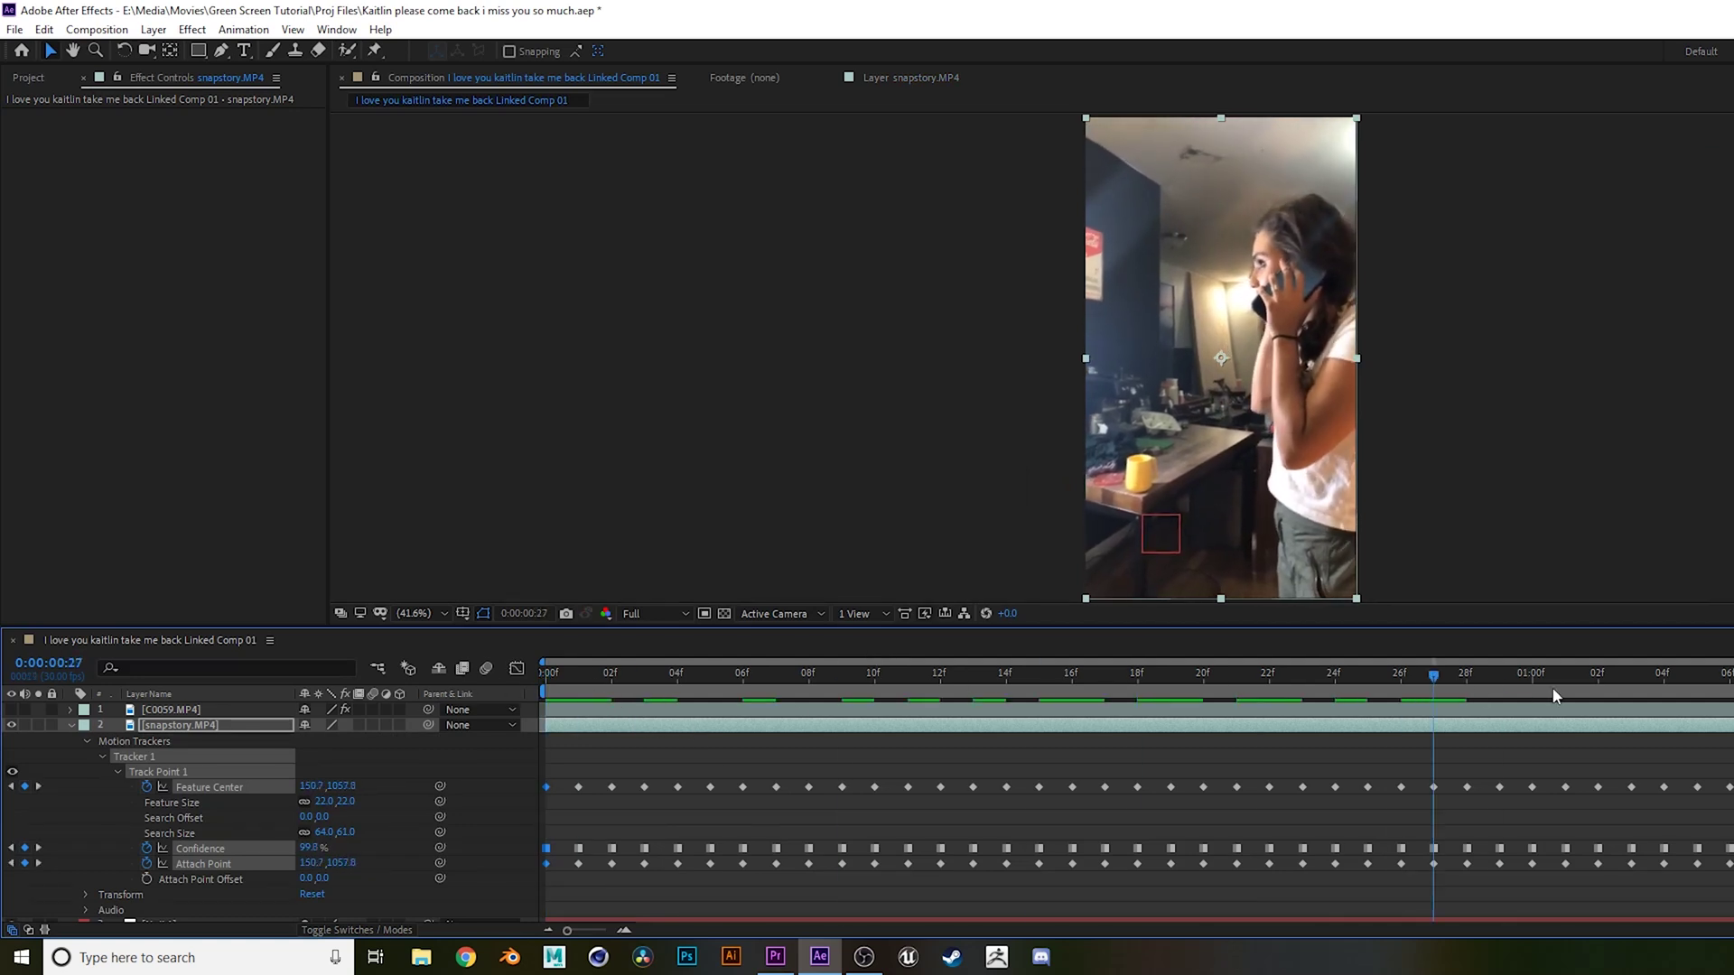
{"action": "key", "text": "space"}
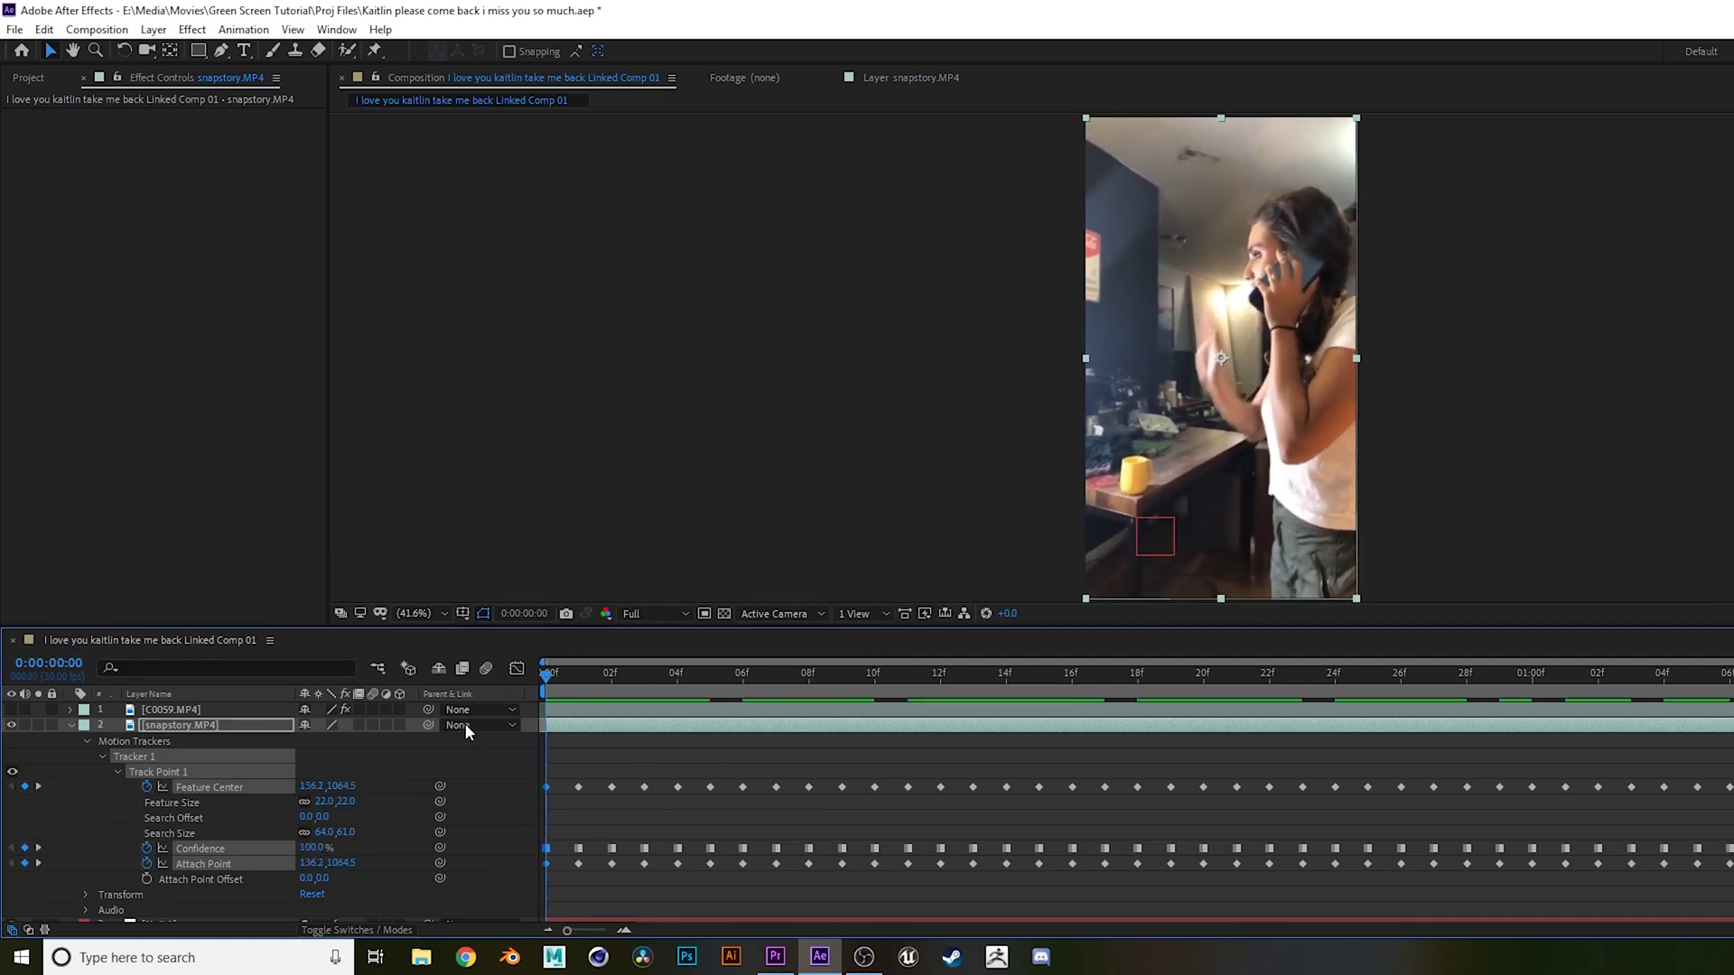
{"action": "left_click", "coordinate": [67, 726]}
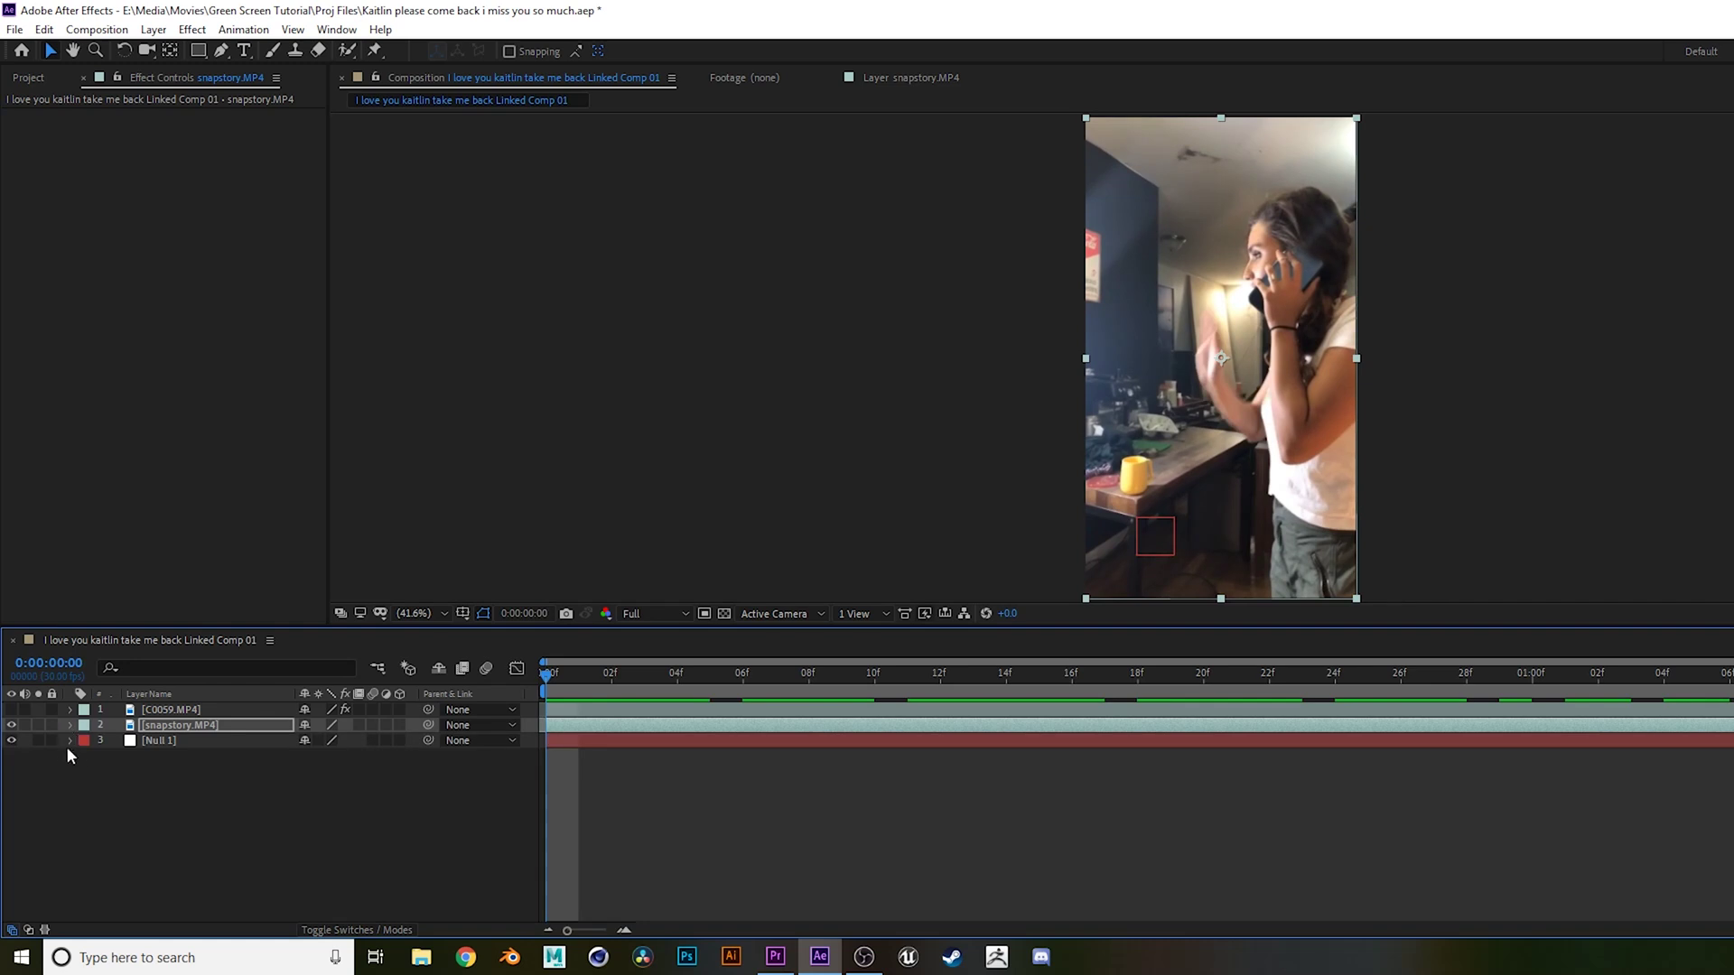
{"action": "left_click", "coordinate": [109, 773]}
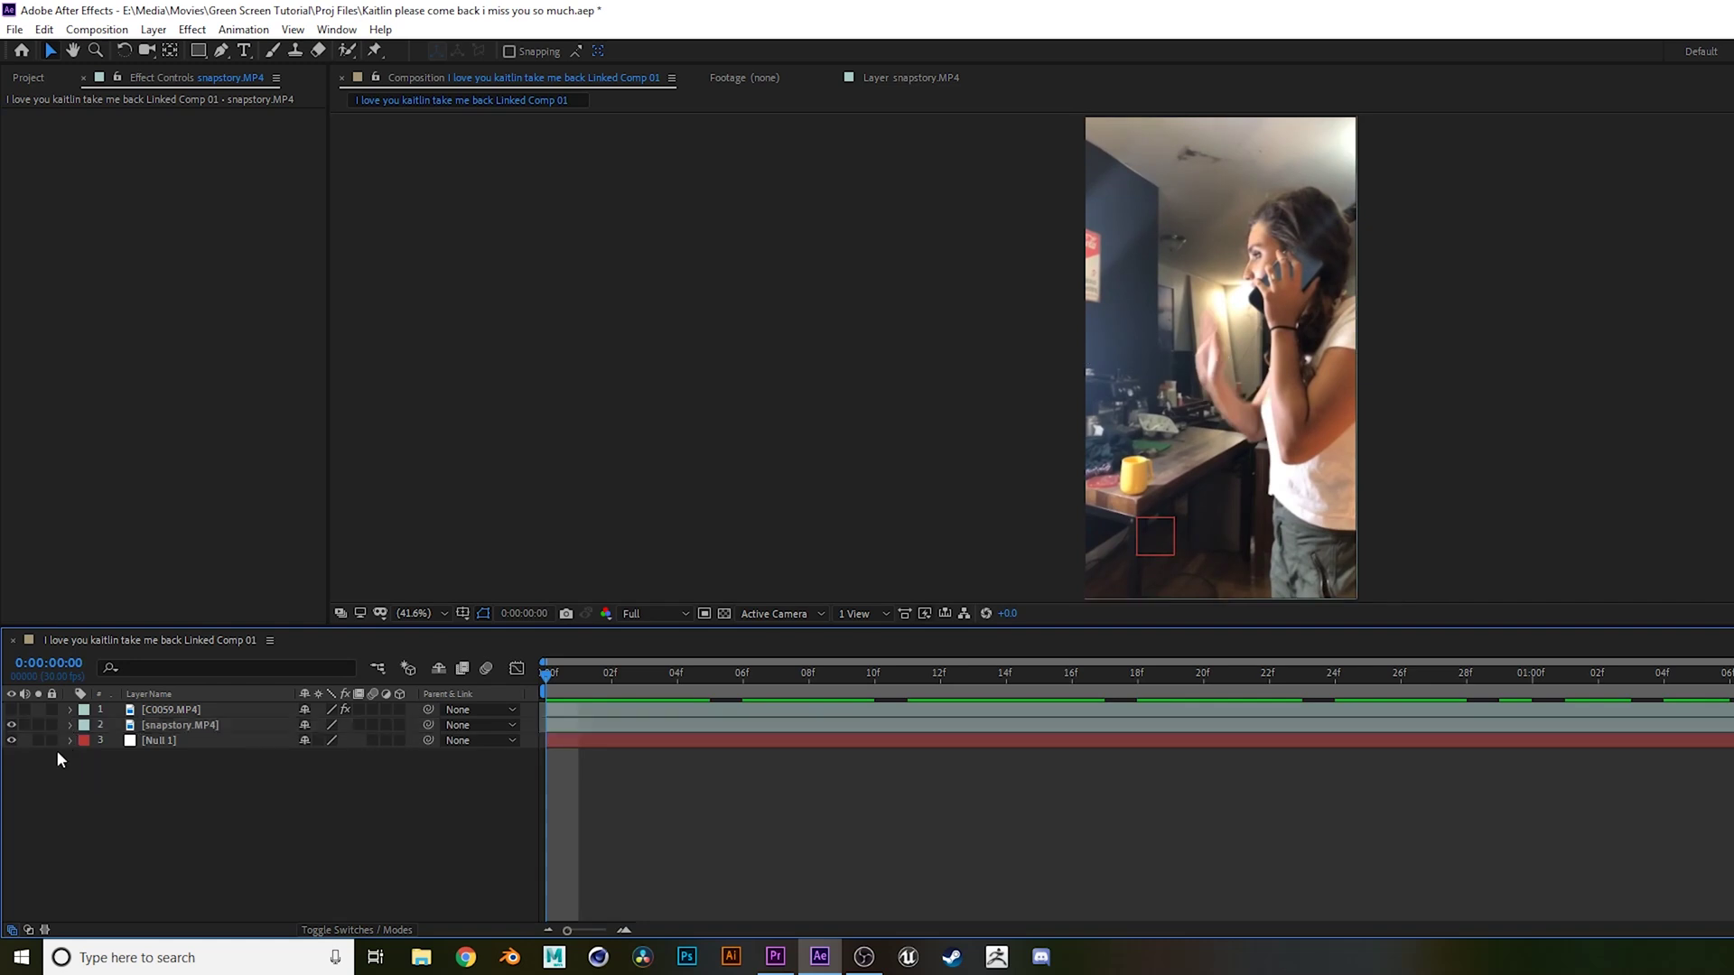
Step: Turn C0059.MP4 back on, nudge it into place and parent it to Null 1
{"action": "left_click", "coordinate": [10, 709]}
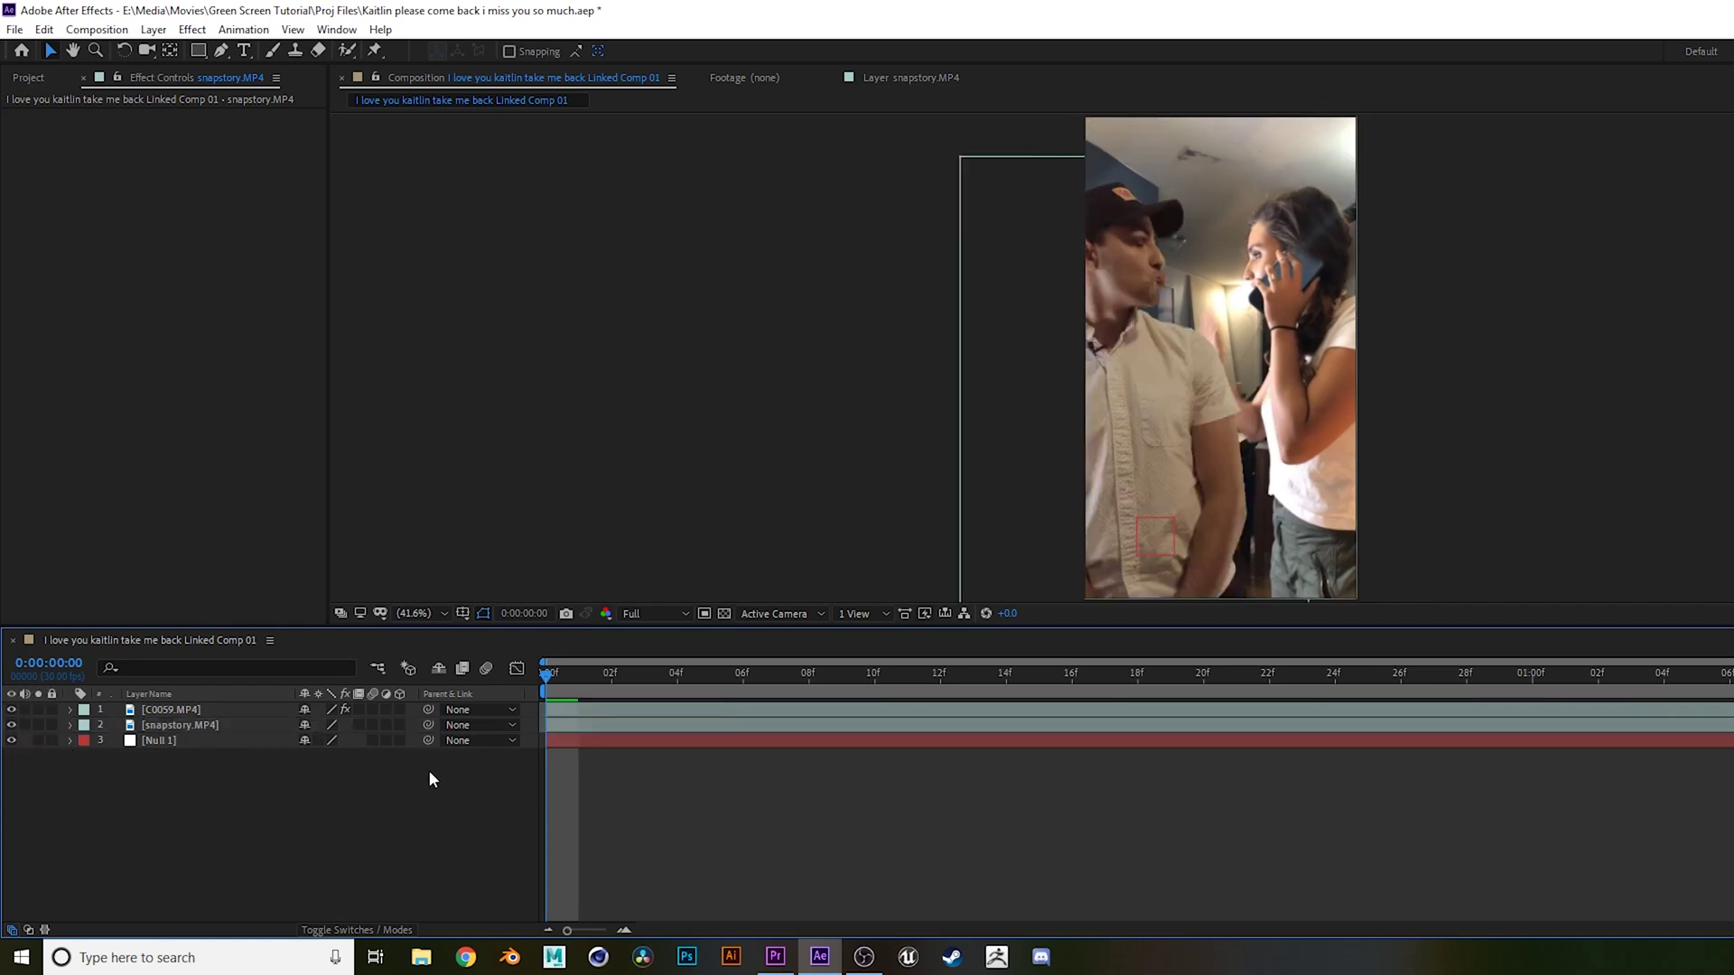
{"action": "mouse_move", "coordinate": [1174, 437]}
{"action": "left_mouse_down"}
{"action": "mouse_move", "coordinate": [1147, 437]}
{"action": "mouse_move", "coordinate": [1176, 442]}
{"action": "left_mouse_up"}
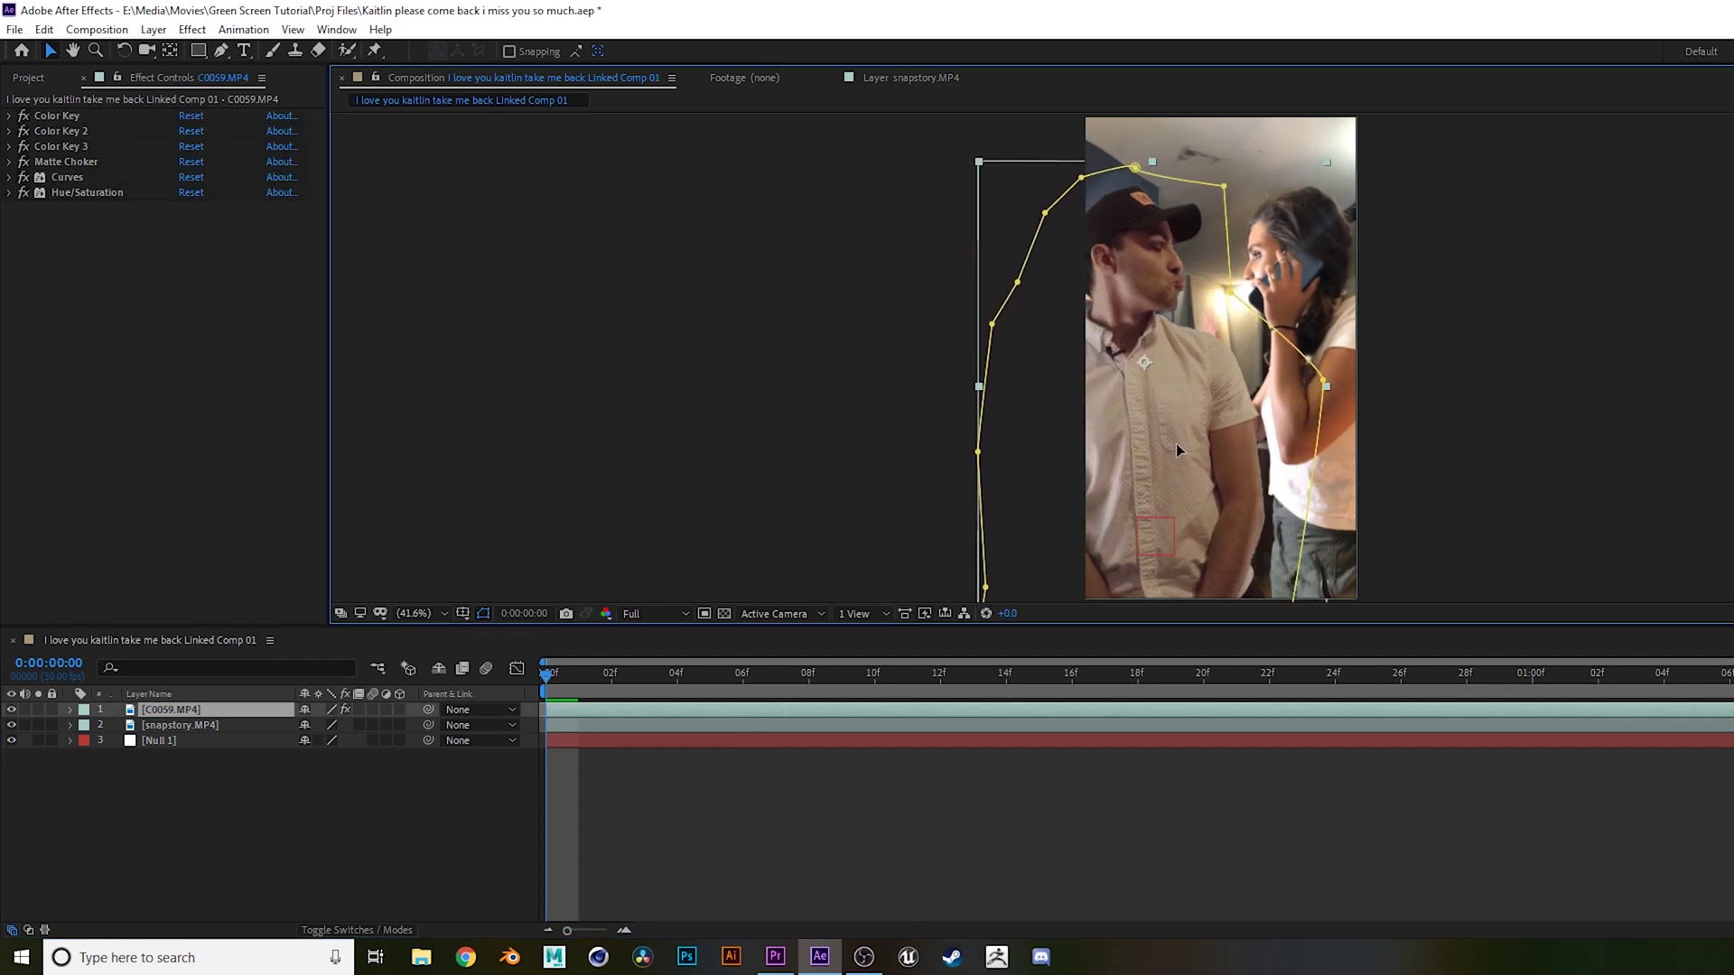
{"action": "left_click_drag", "start_coordinate": [428, 710], "coordinate": [251, 743]}
{"action": "left_click", "coordinate": [831, 832]}
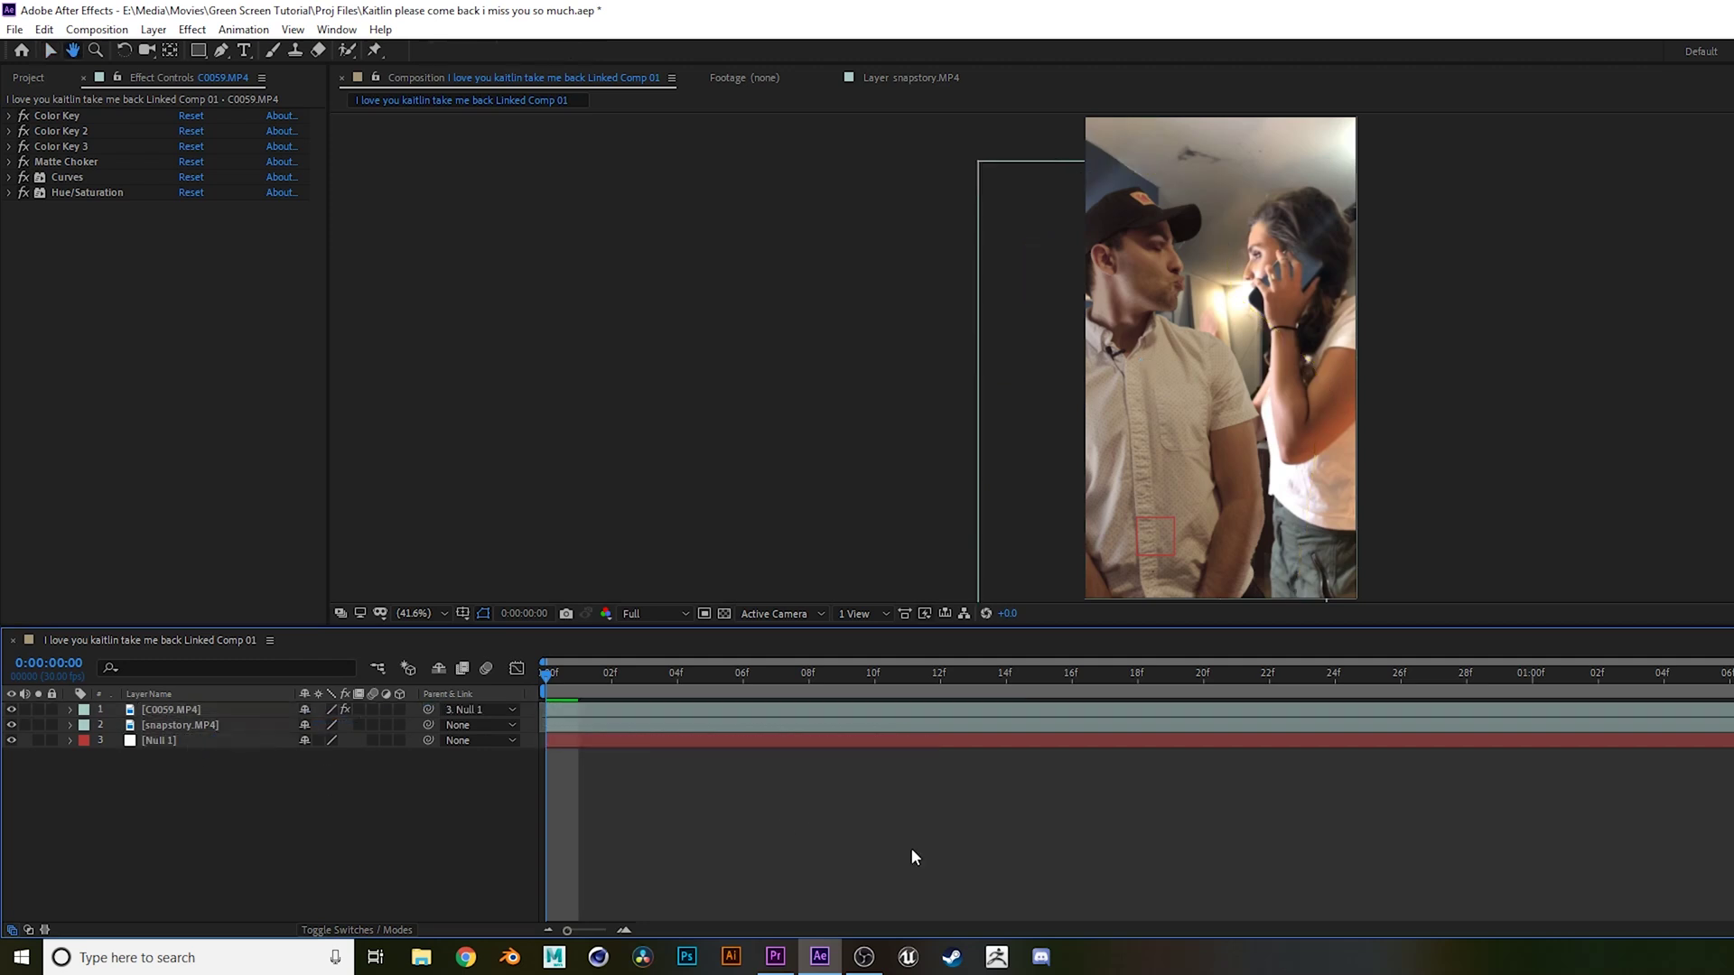
{"action": "key", "text": "space"}
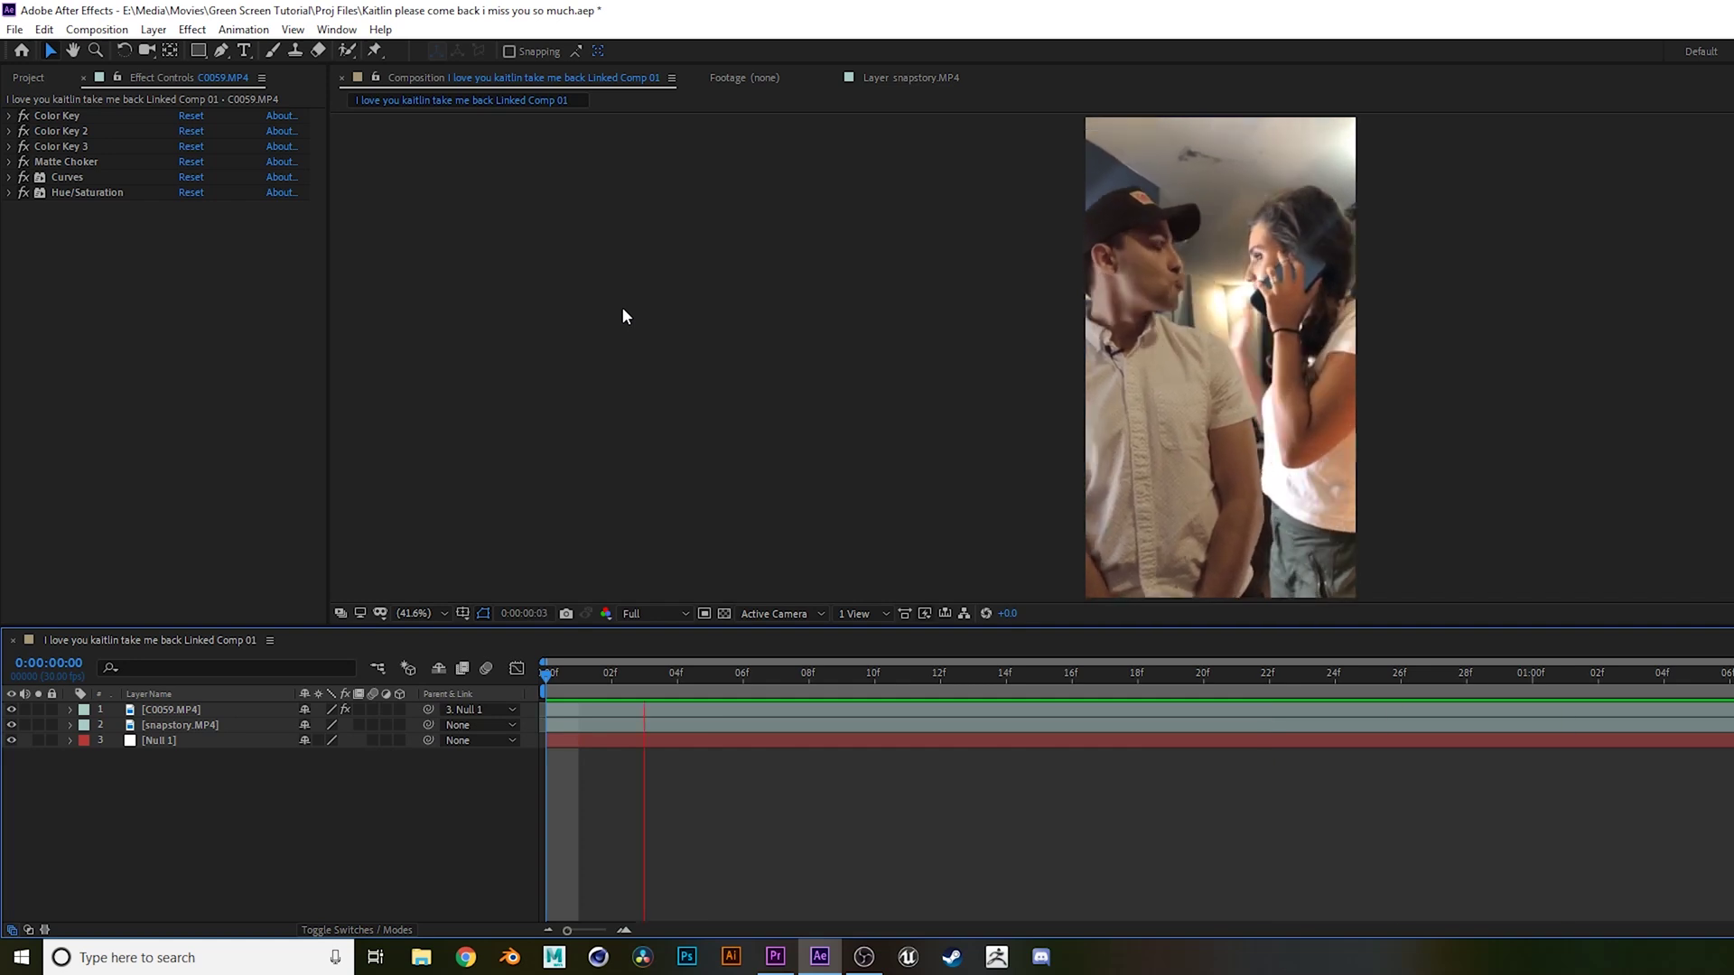
{"action": "key", "text": "space"}
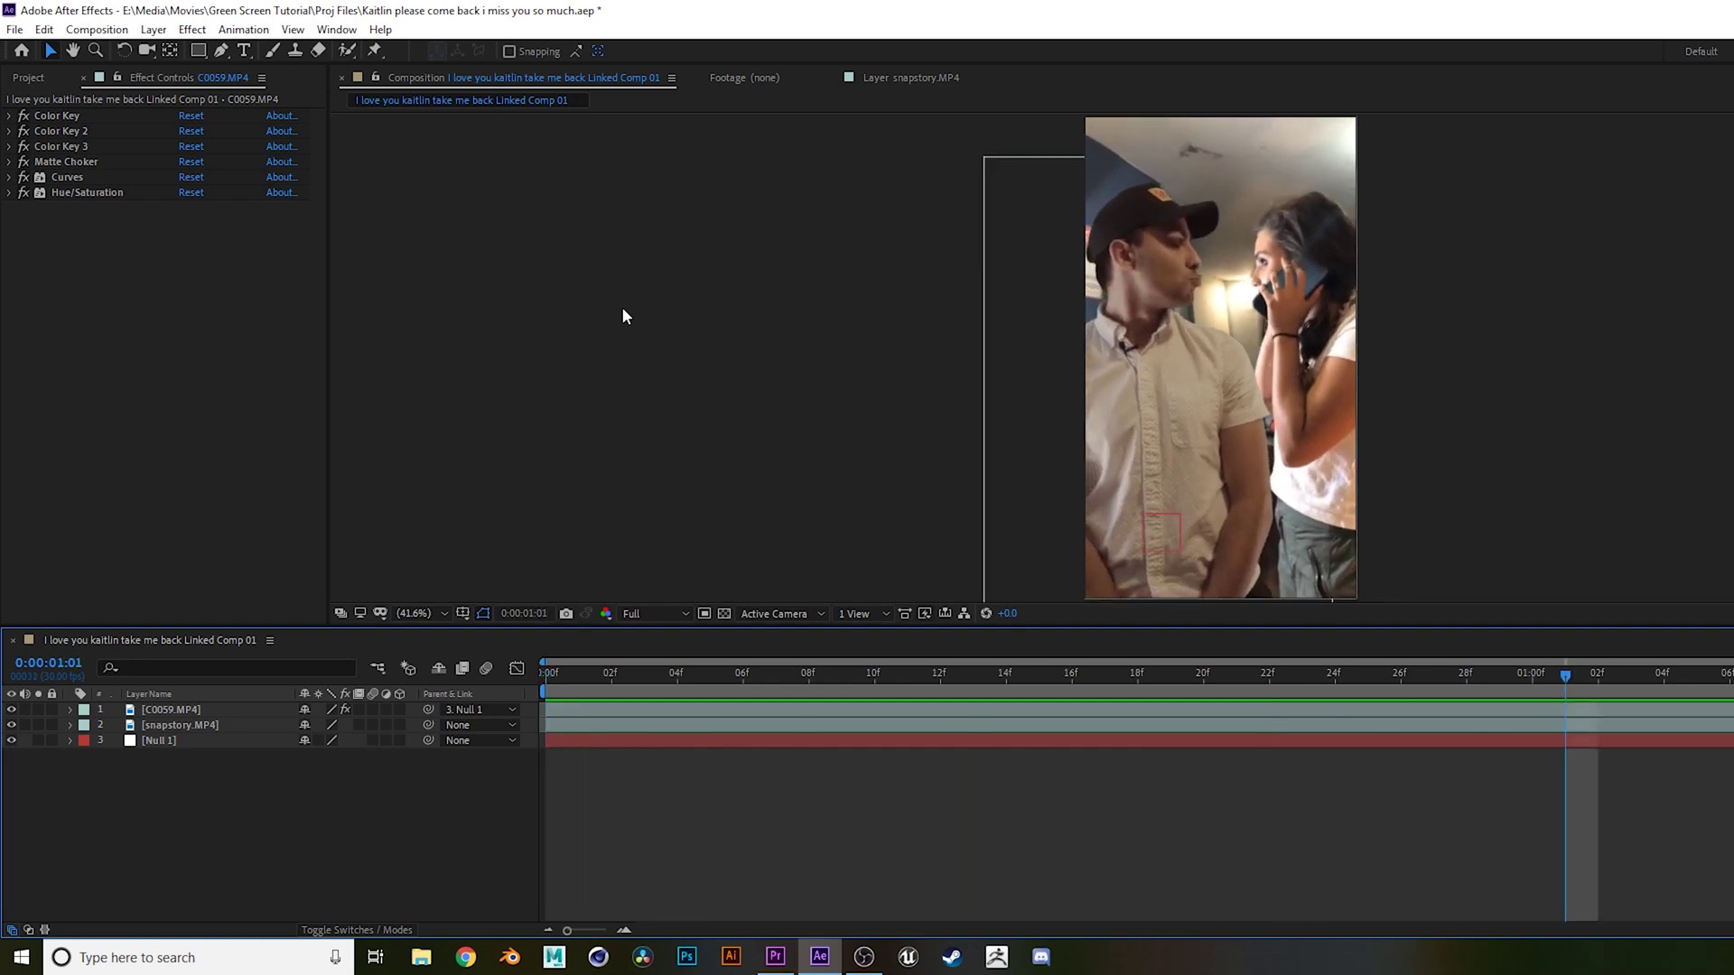